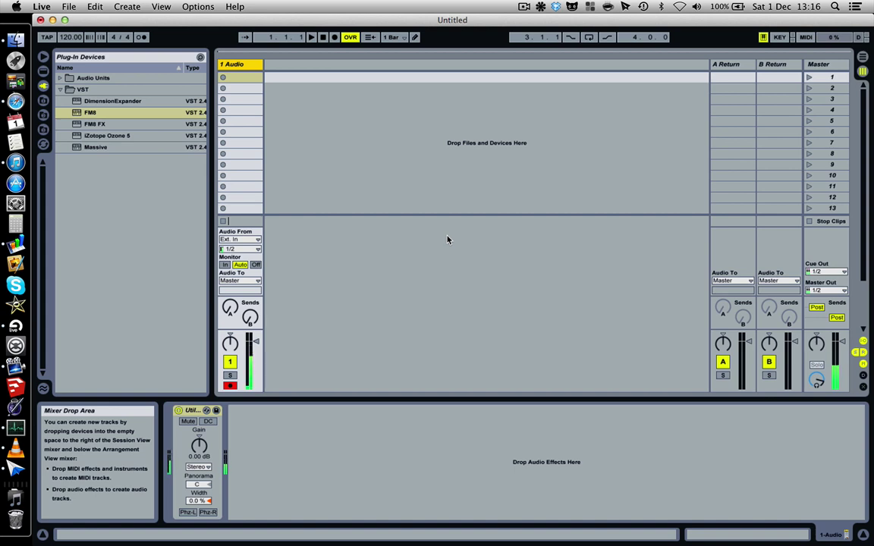
Insert a new MIDI track after the audio track in the Session View.
left_click(300, 105)
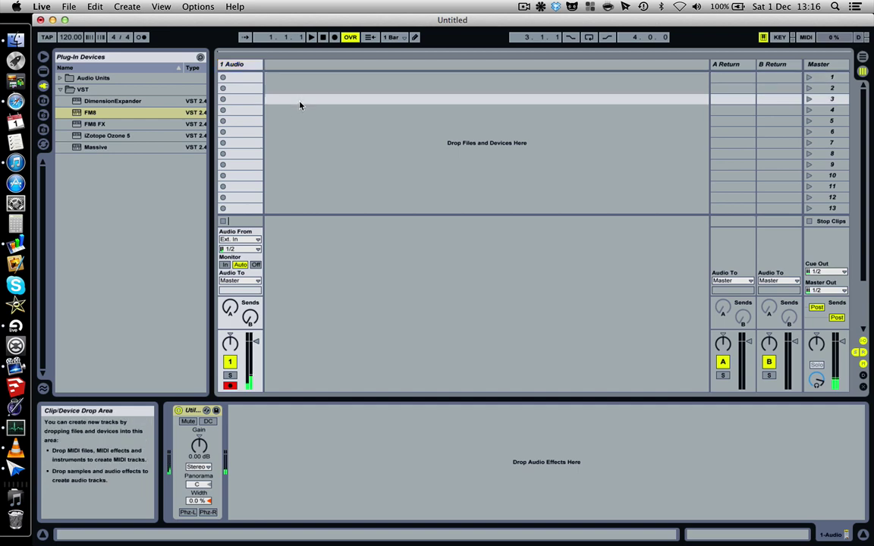
left_click(161, 6)
left_click(127, 6)
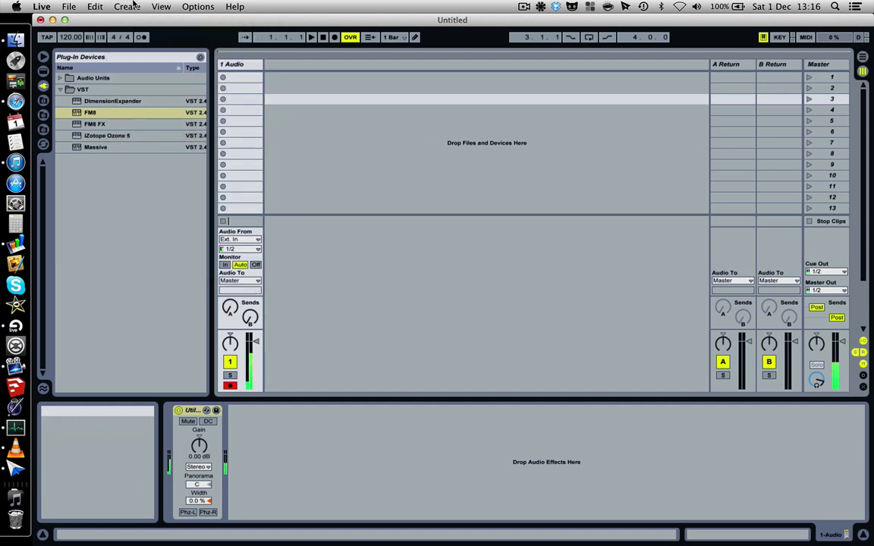
left_click(126, 6)
left_click(149, 56)
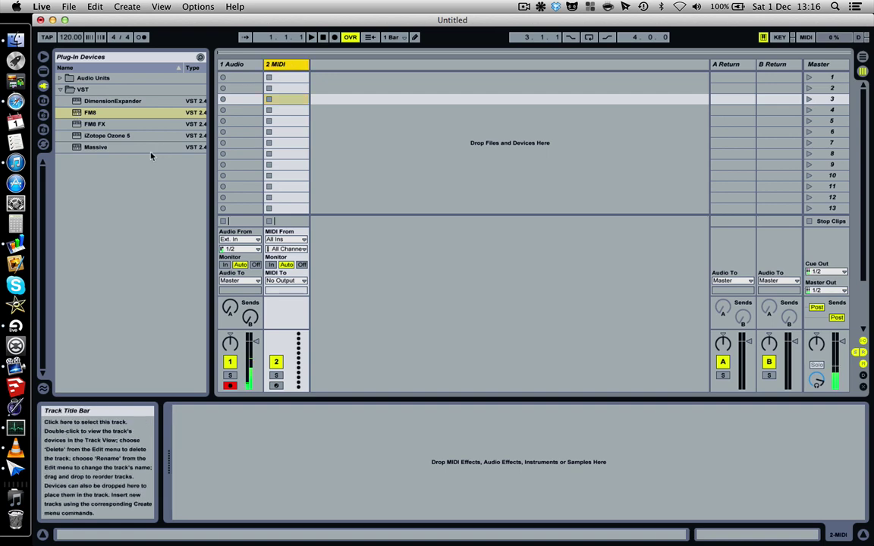
Load the FM8 plug-in on the MIDI track, record-arm the audio track as well, and reposition the plug-in window.
left_click(79, 112)
key("Return")
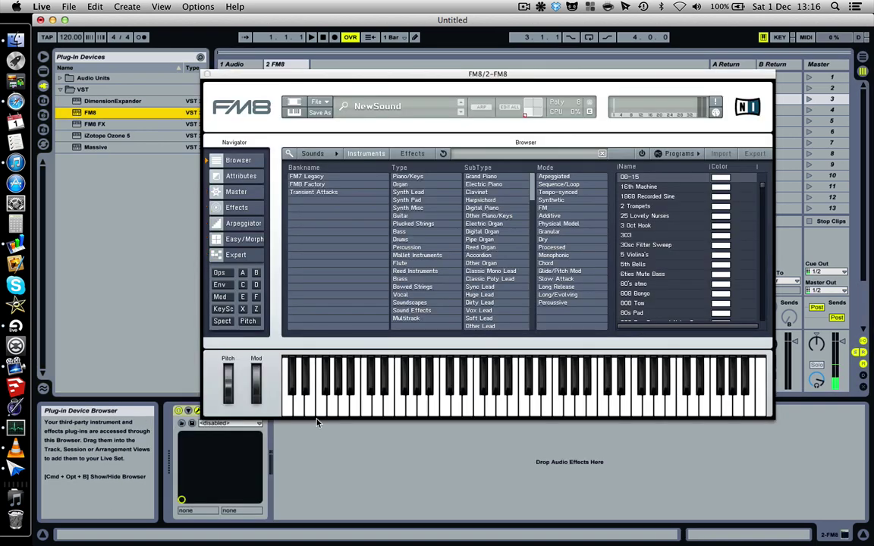
left_click_drag(365, 72, 503, 74)
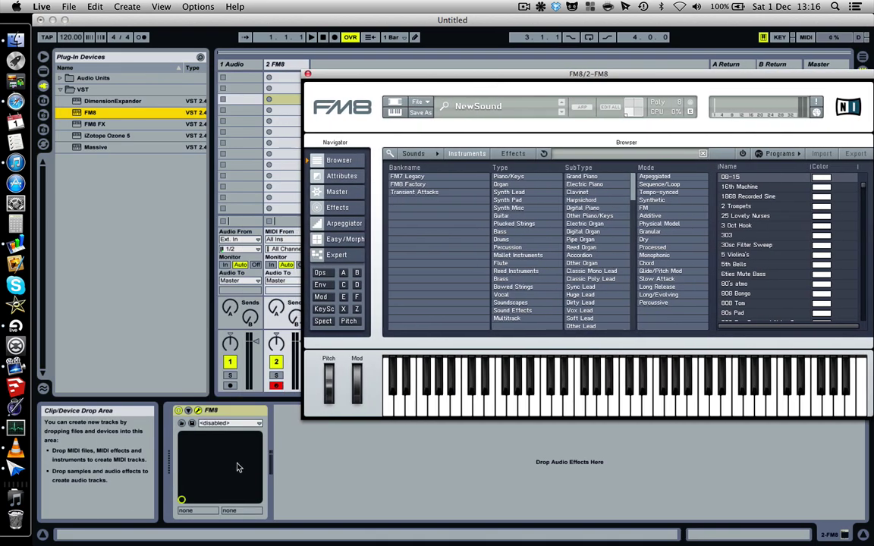
left_click(230, 386)
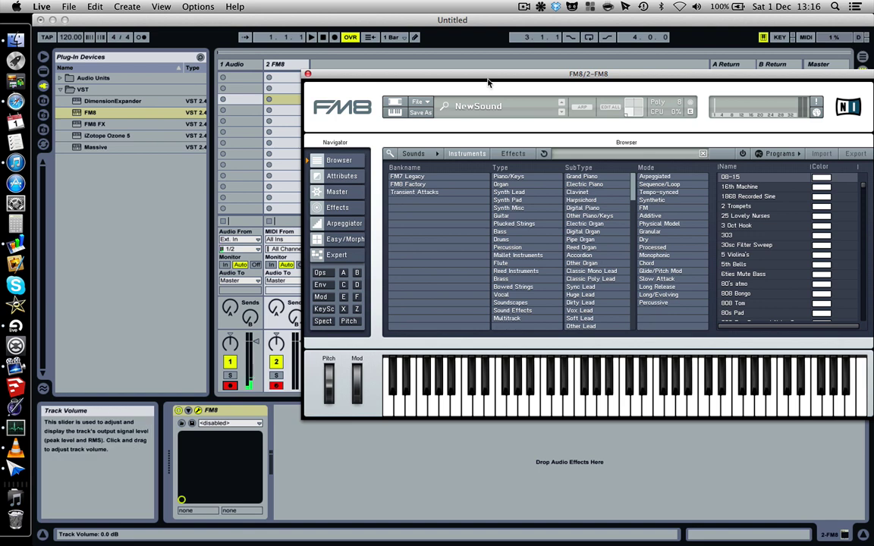
left_click_drag(442, 75, 406, 73)
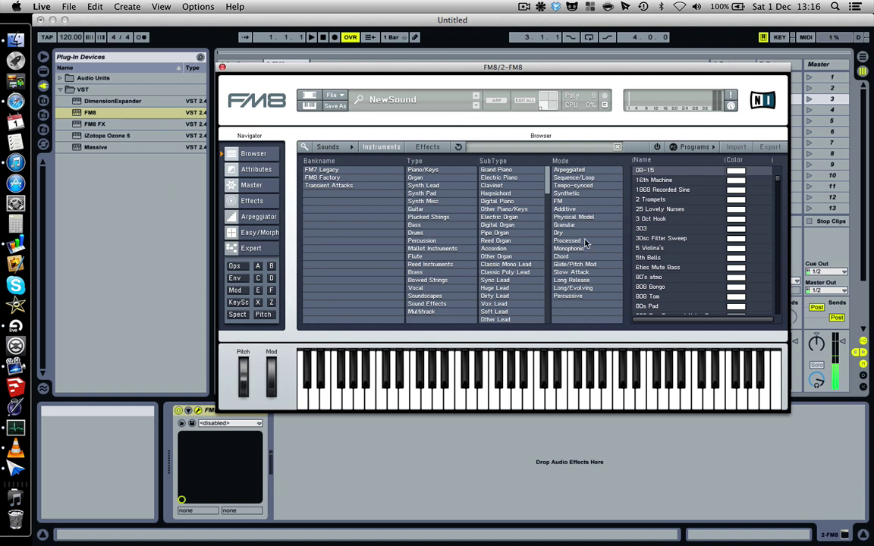
Audition the factory presets 5th Bells, Akoustique, All Things Must Pass and Aura in the FM8 browser.
left_click(671, 258)
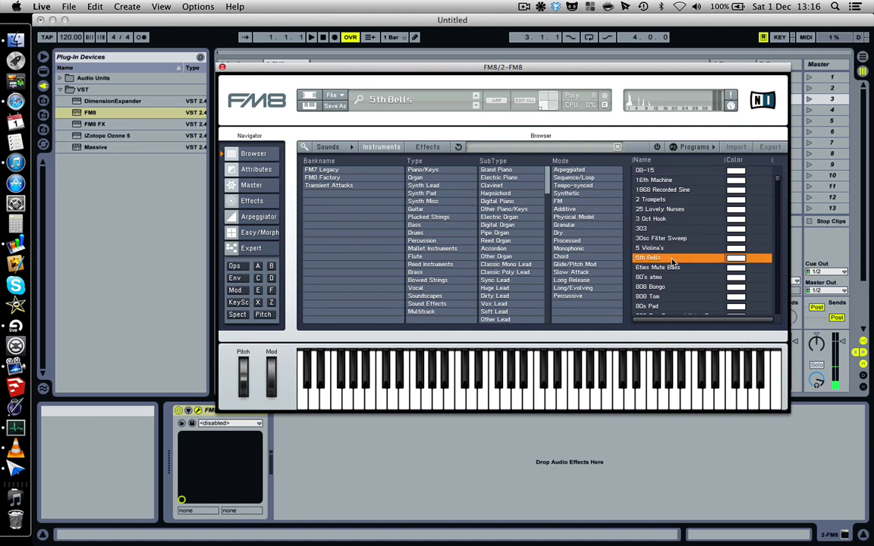
scroll(672, 262, "down", 5)
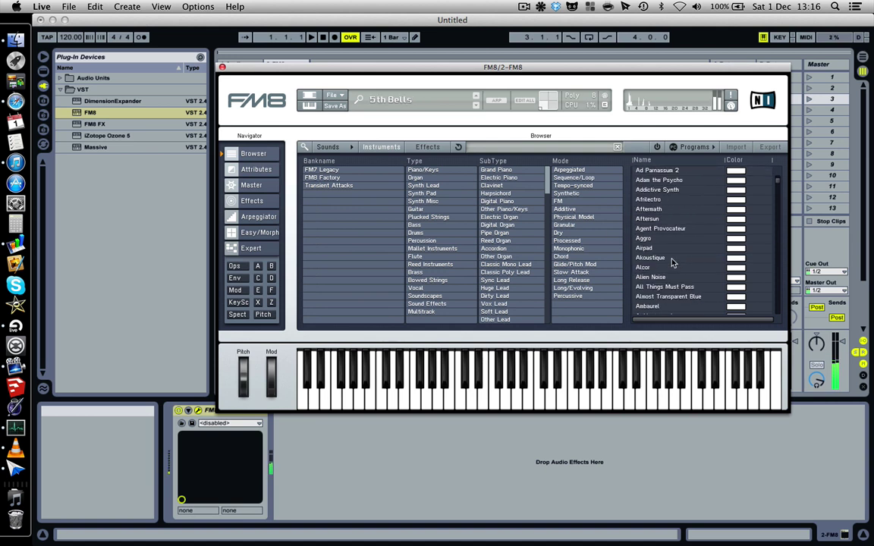
left_click(672, 260)
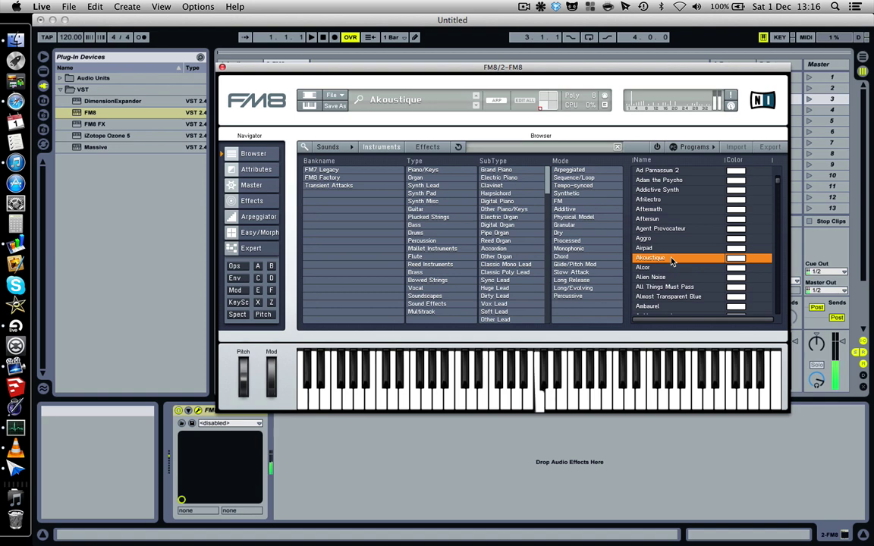
left_click(674, 288)
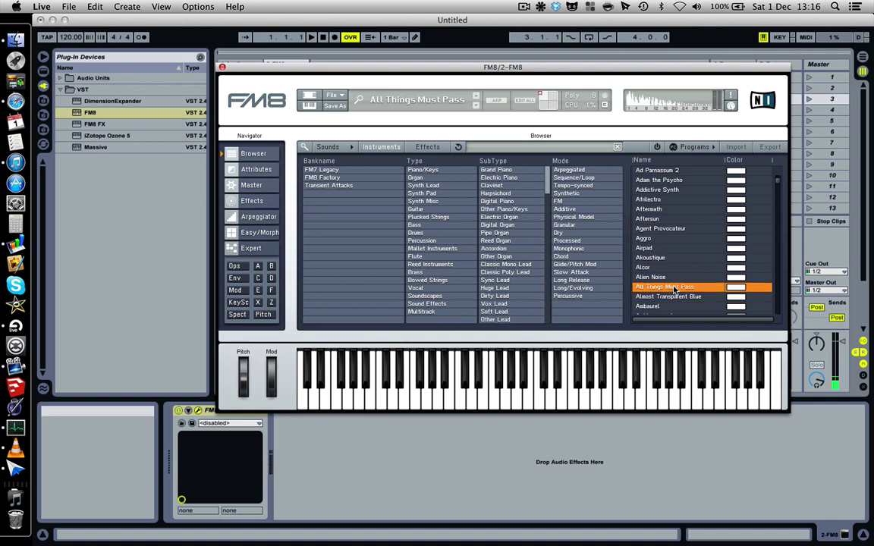
scroll(674, 289, "down", 8)
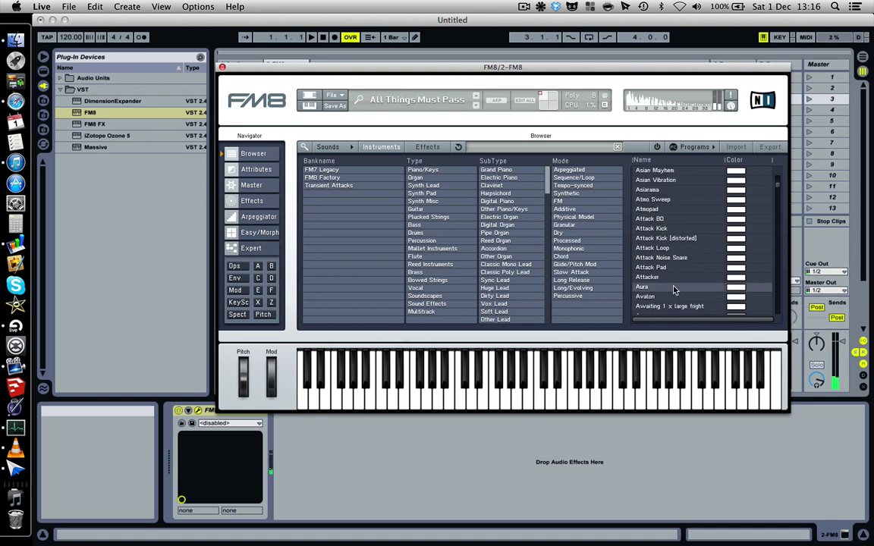
left_click(674, 287)
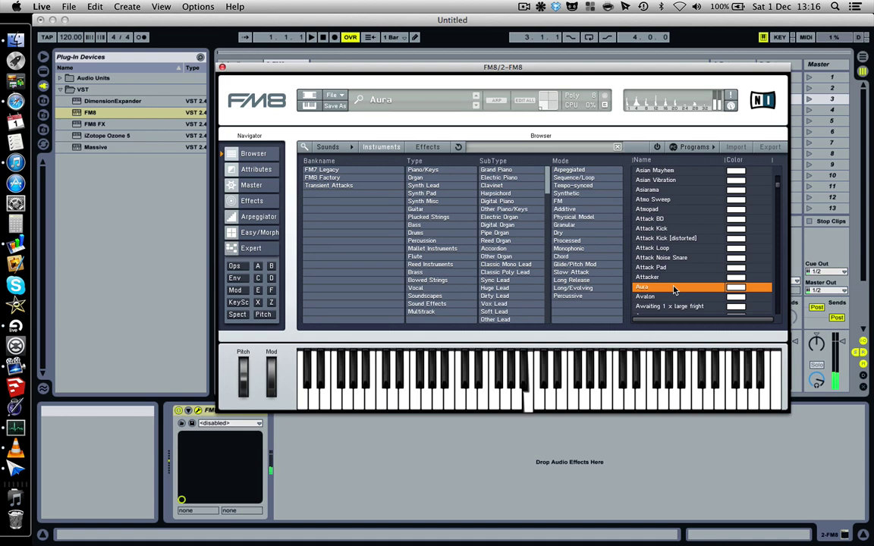
scroll(674, 289, "down", 8)
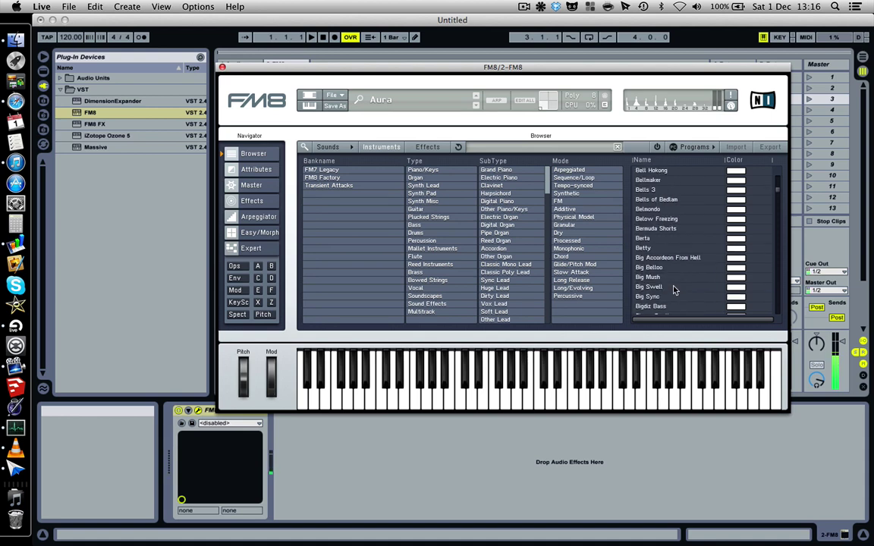
scroll(674, 289, "up", 10)
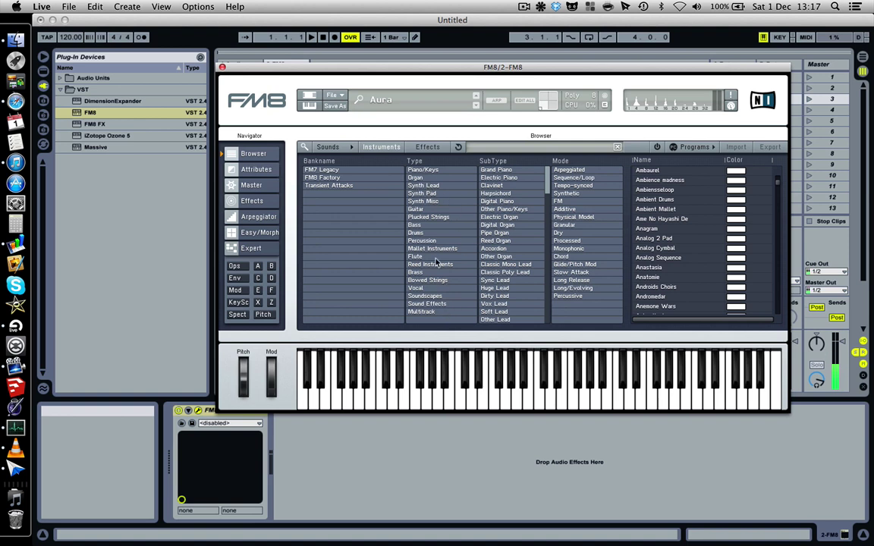
Filter the presets by type Plucked Strings and subtype Harp, load Electric Harp, and clear the subtype filter.
left_click(425, 218)
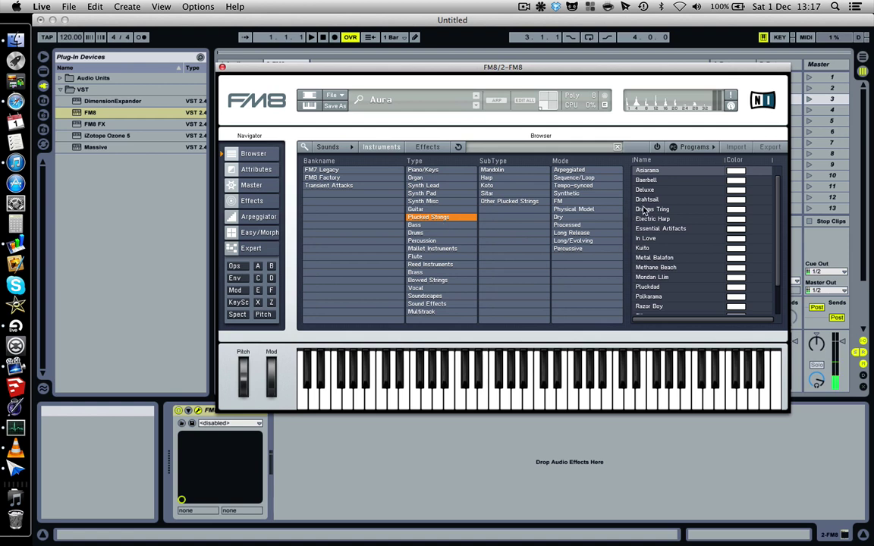
left_click(499, 195)
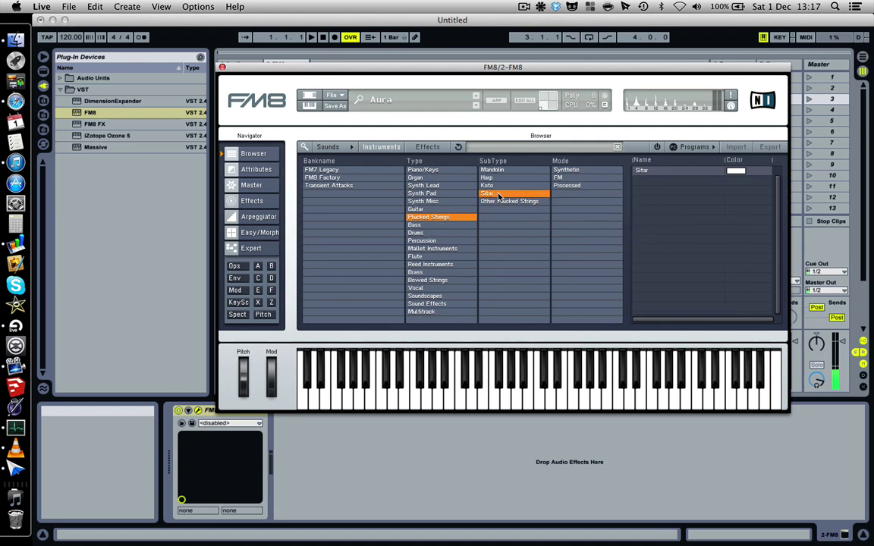
left_click(499, 195)
left_click(497, 178)
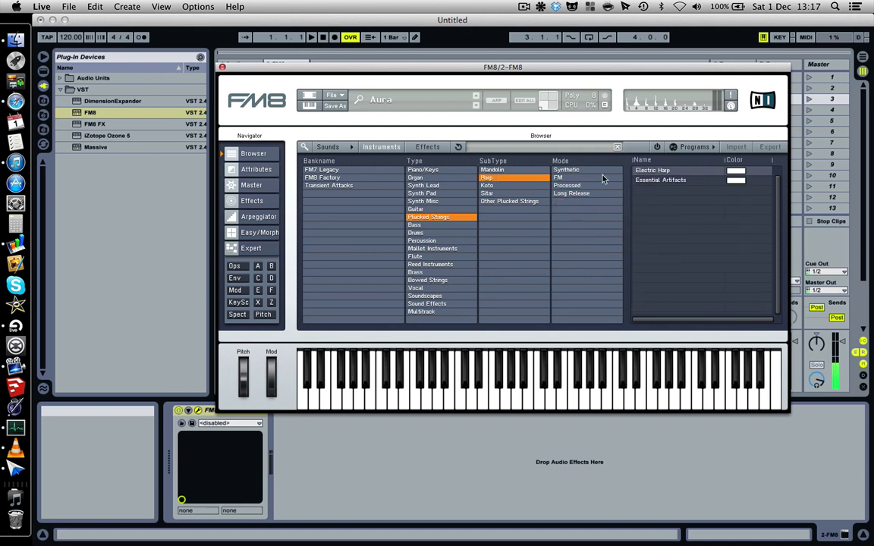
left_click(671, 173)
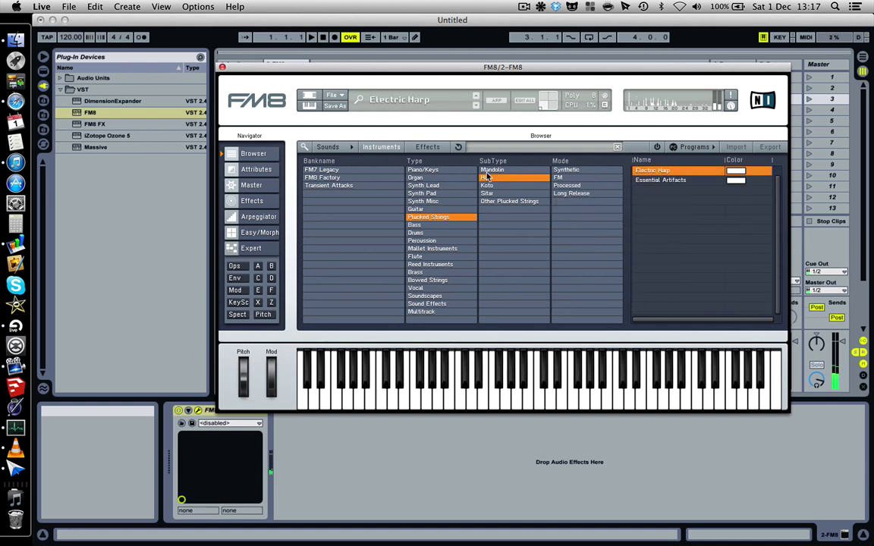
left_click(462, 217)
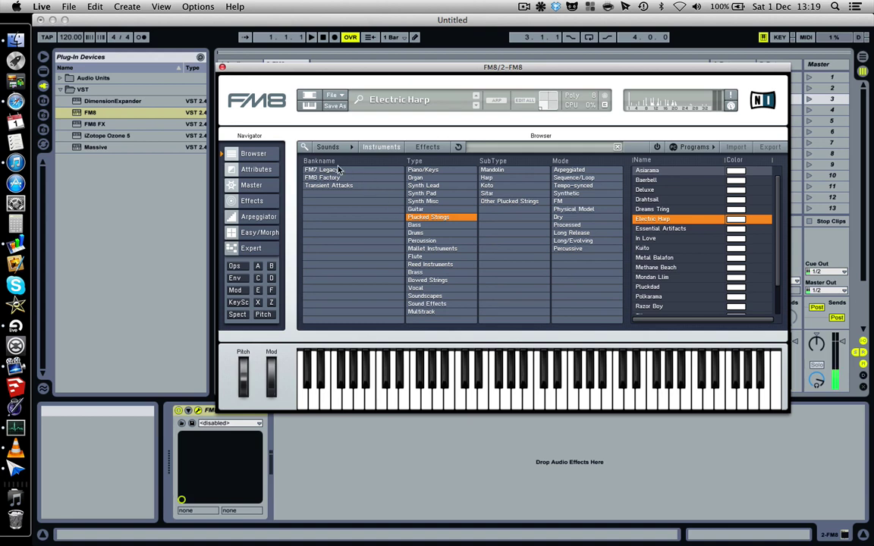
Create a new sound and tag its attributes as type Bass with the modes Physical Model and Monophonic.
left_click(332, 95)
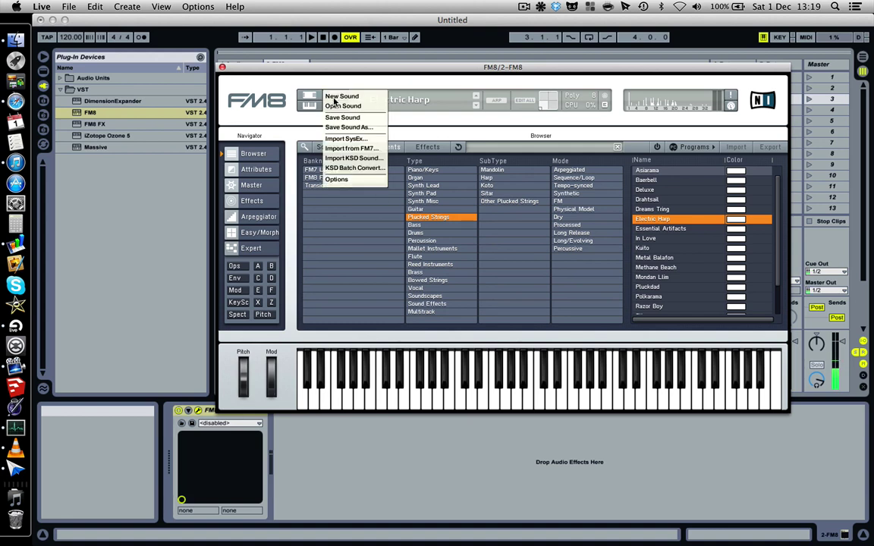
left_click(335, 96)
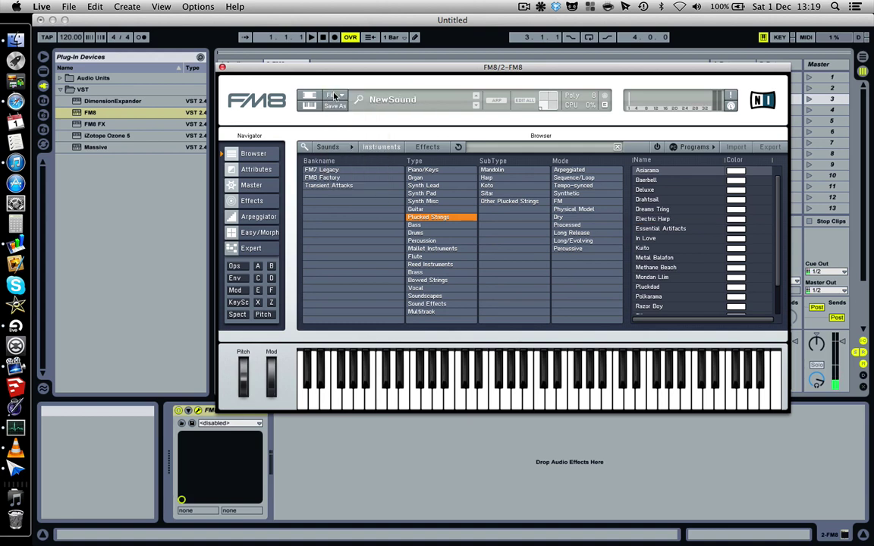
left_click(260, 170)
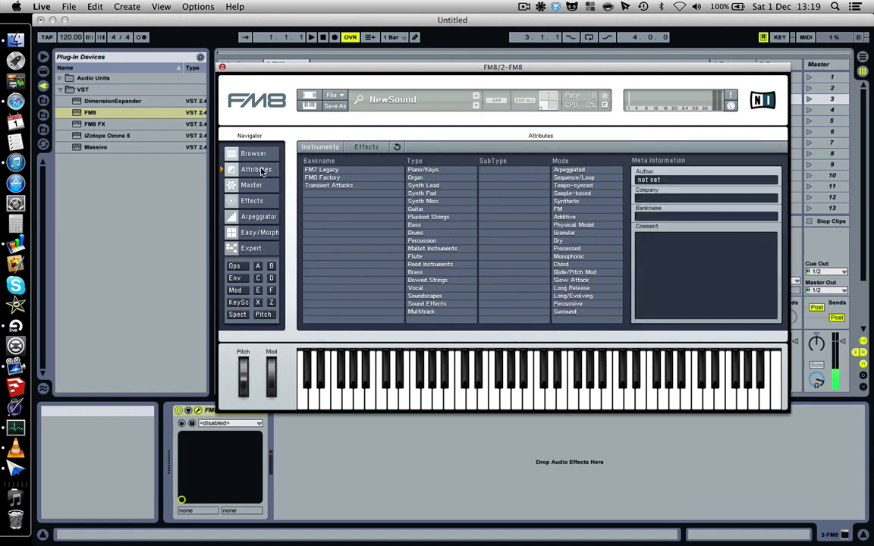
left_click(442, 227)
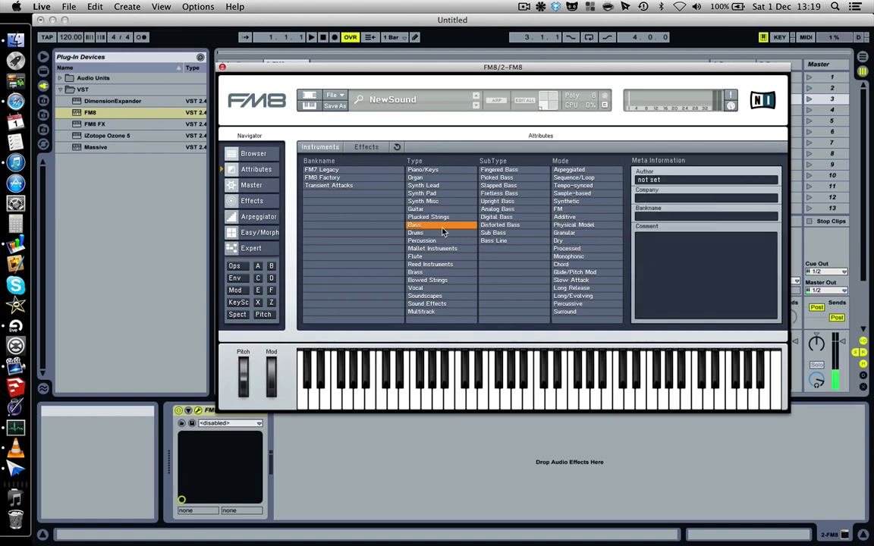
left_click(585, 226)
left_click(597, 257)
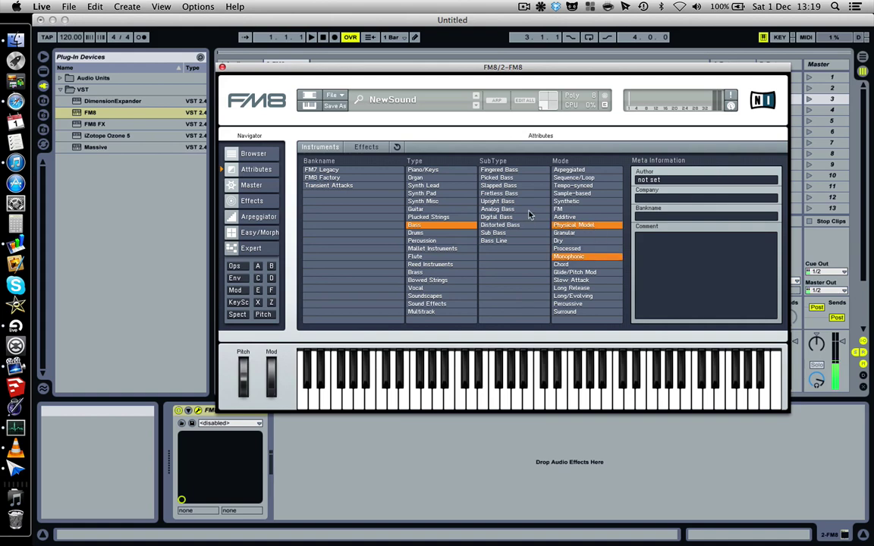
Show the master settings, play test notes, and set the output volume to 100.
left_click(262, 189)
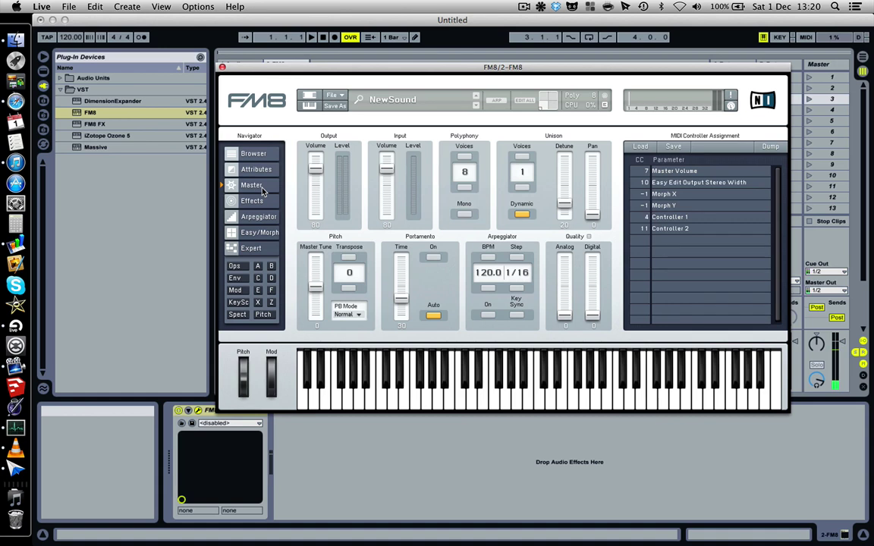
key("f")
key("h")
key("s")
key("s")
key("f")
key("h")
key("s")
key("a")
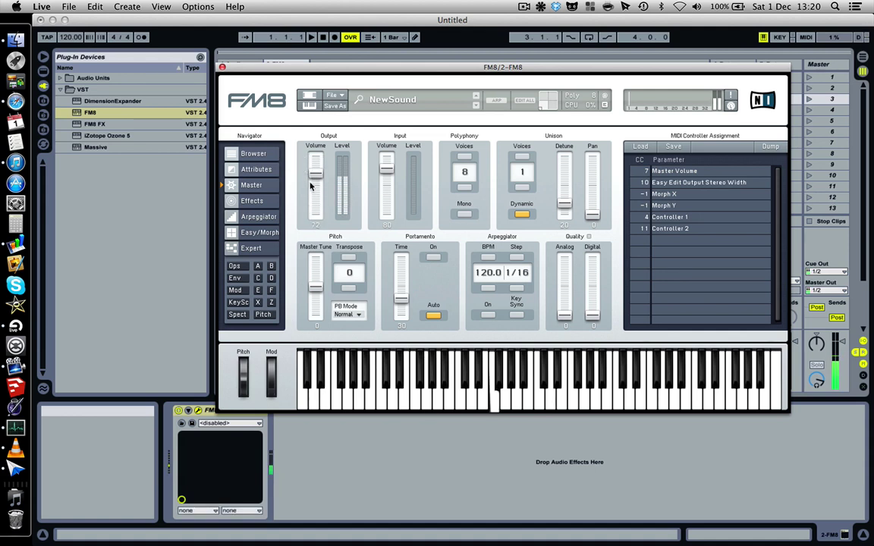
left_click_drag(317, 180, 308, 116)
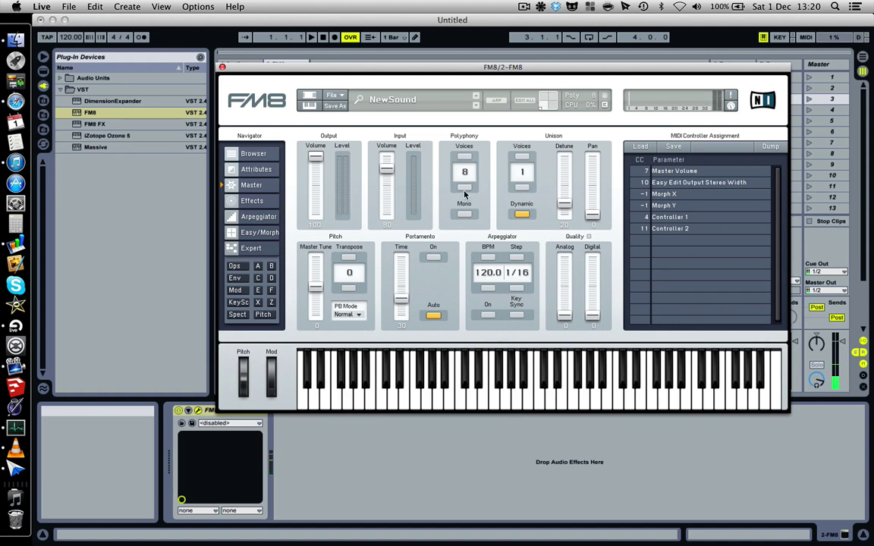
Set the polyphony to 3 voices, turn on Mono mode, and play a test note.
left_click(465, 215)
left_click(464, 215)
left_click(465, 187)
left_click(465, 188)
left_click(465, 187)
left_click(465, 188)
left_click(465, 188)
left_click(465, 187)
left_click(467, 155)
left_click(465, 214)
key("a")
Try 3 unison voices with a raised detune while playing a test note.
left_click(523, 158)
key("a")
left_click(522, 158)
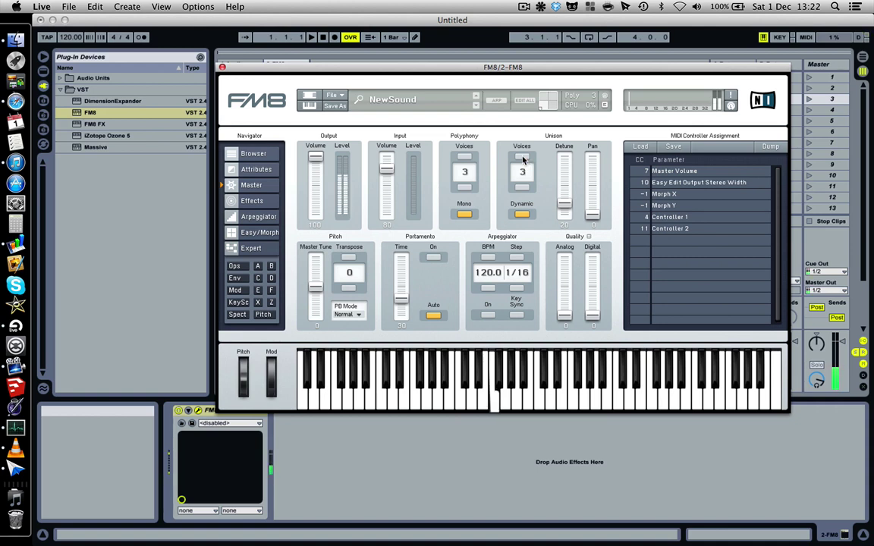
left_click_drag(565, 203, 554, 157)
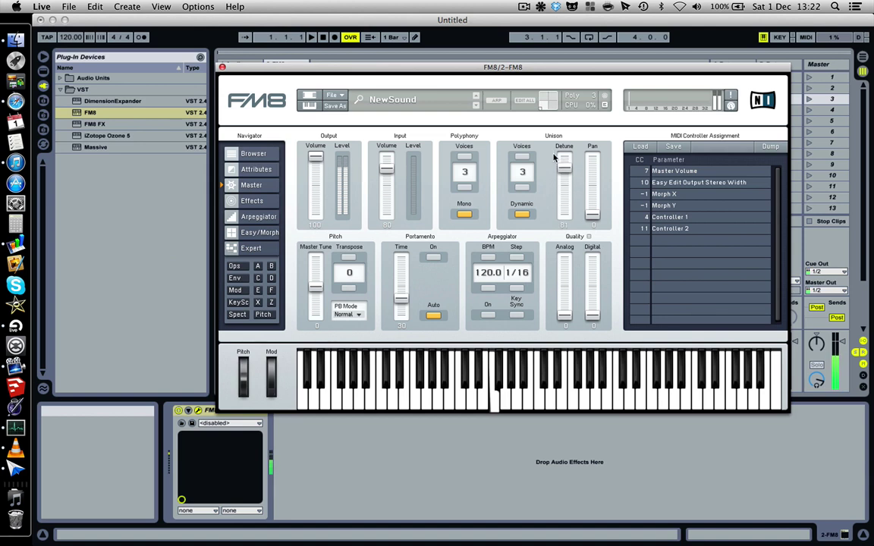
Return the unison voices to 1 and set the unison detune to 80.
left_click(524, 188)
left_click(524, 188)
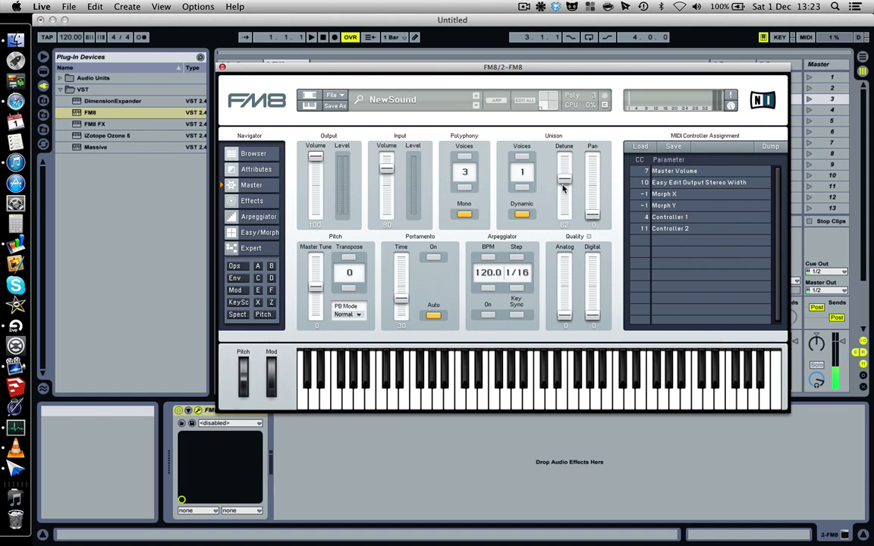
left_click_drag(566, 177, 563, 170)
mouse_move(561, 171)
left_mouse_down()
mouse_move(564, 230)
mouse_move(563, 169)
left_mouse_up()
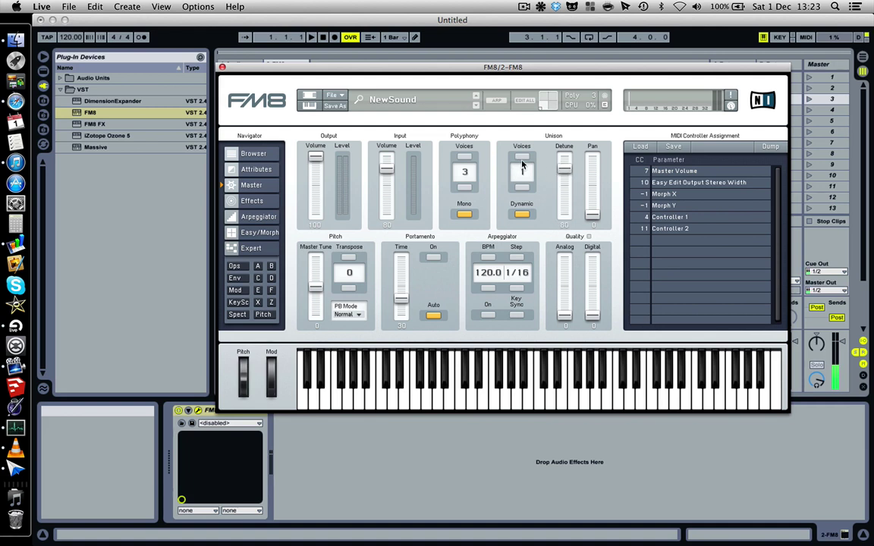
Increase the unison voices to 5 and set the unison pan to 57.
left_click(522, 158)
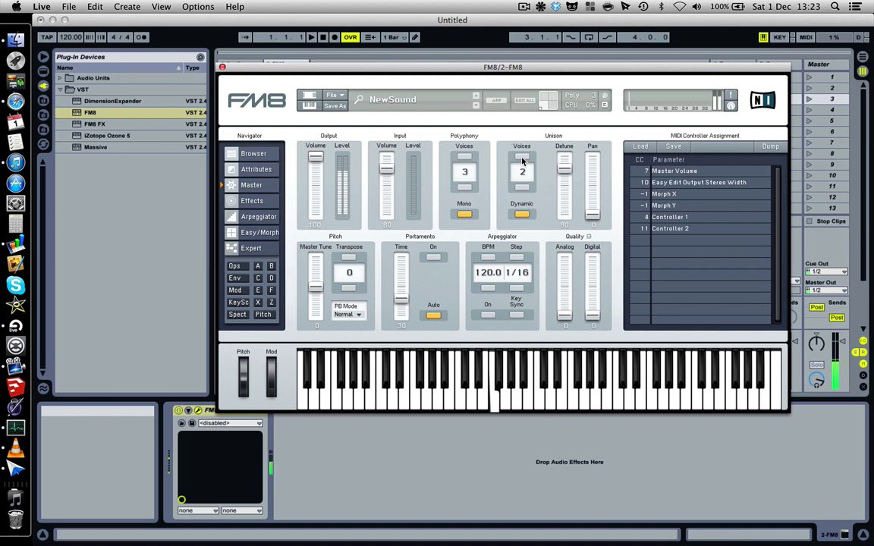
left_click(522, 158)
left_click(522, 158)
left_click(523, 158)
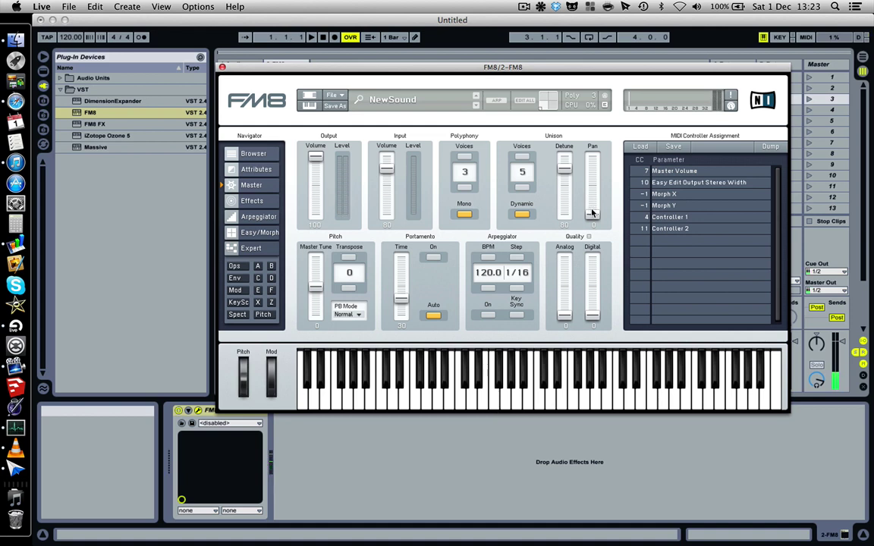
left_click_drag(591, 215, 587, 165)
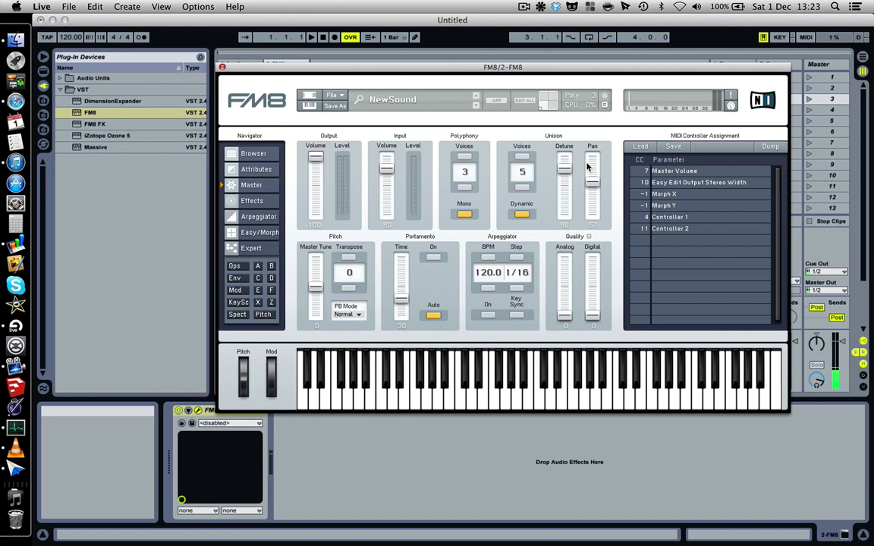
Reset the unison pan and detune to 0 and reduce the unison voices to 1.
left_click_drag(590, 172, 616, 375)
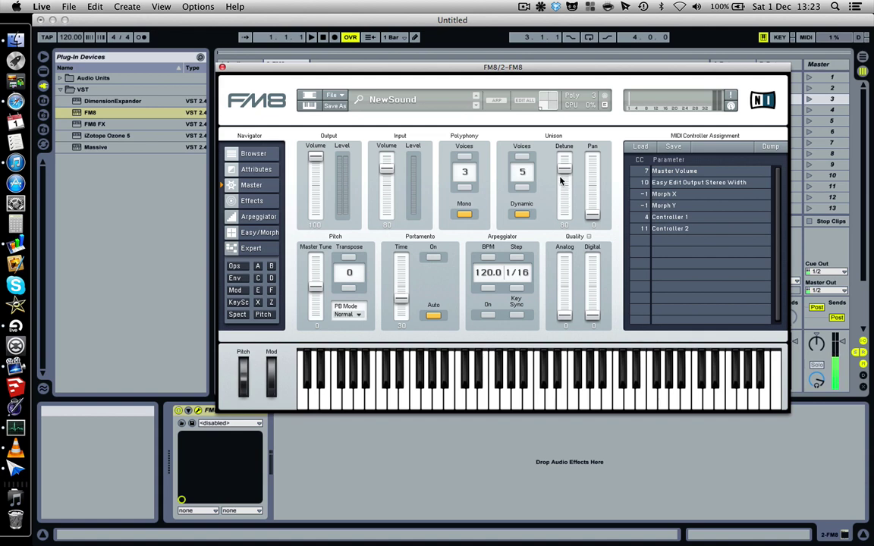
left_click_drag(561, 180, 561, 253)
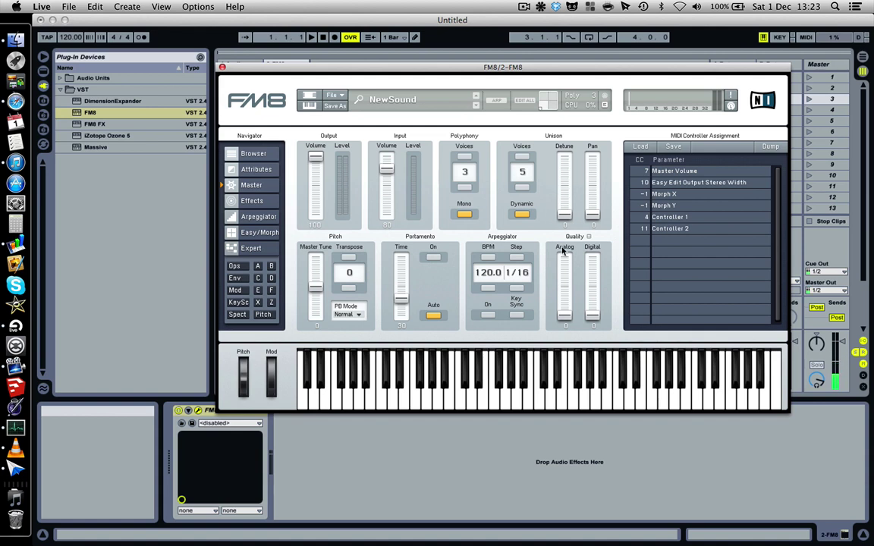
left_click(522, 189)
left_click(521, 189)
left_click(522, 189)
Try the master tune and transpose controls in the pitch section and return both to 0.
mouse_move(315, 287)
left_mouse_down()
mouse_move(315, 270)
mouse_move(316, 296)
mouse_move(313, 287)
left_mouse_up()
left_click_drag(349, 289, 349, 289)
left_click(349, 271)
left_click_drag(354, 278, 352, 240)
left_click_drag(353, 282, 355, 289)
Review the pitch bend mode options, keep Normal, and play a test note.
left_click(349, 313)
left_click(359, 316)
left_click(346, 311)
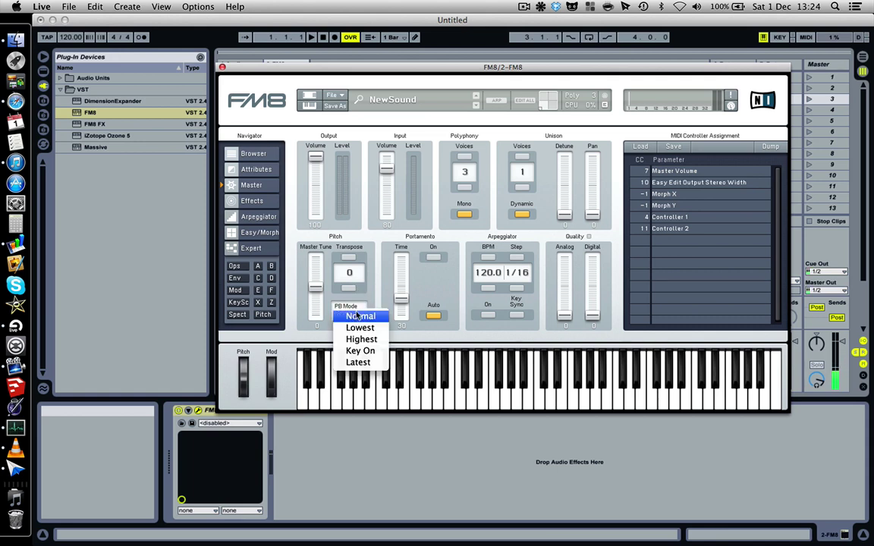
left_click(360, 312)
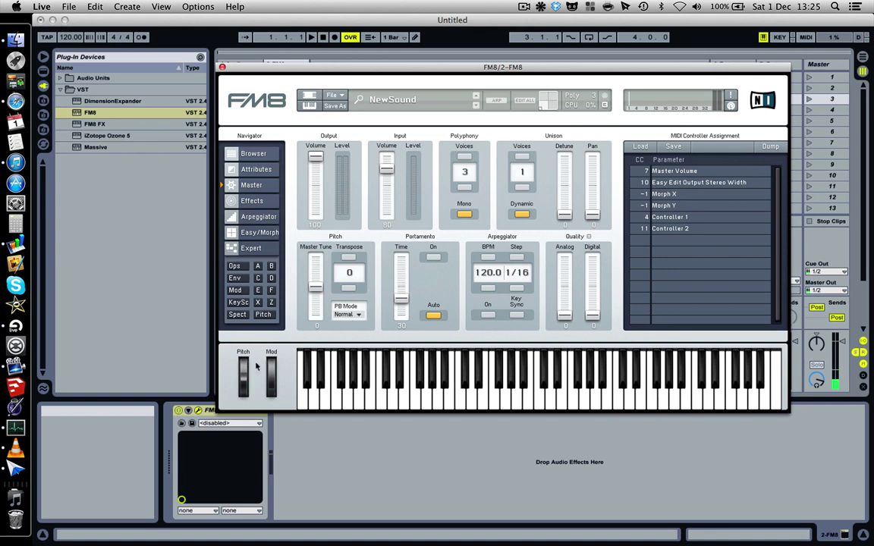
key("d")
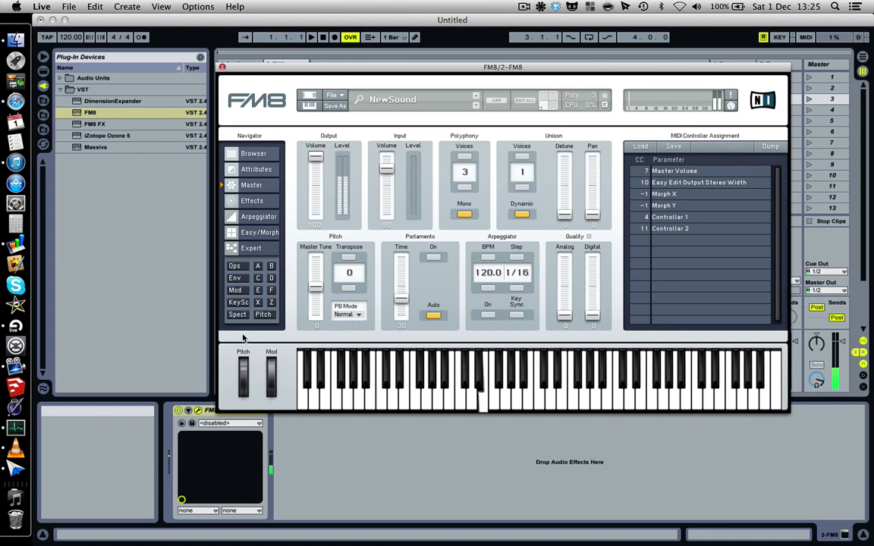
Try the Lowest, Highest and Latest pitch bend modes and return the mode to Normal.
left_click(346, 315)
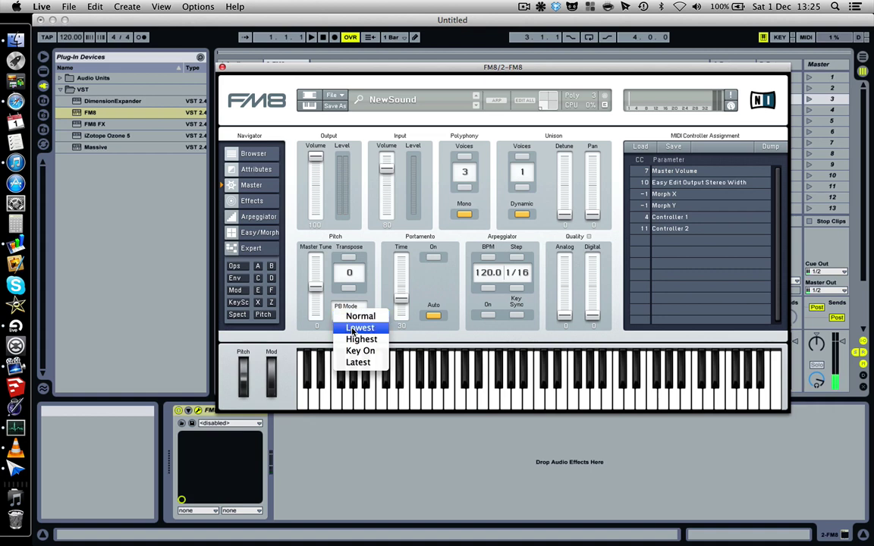
left_click(352, 325)
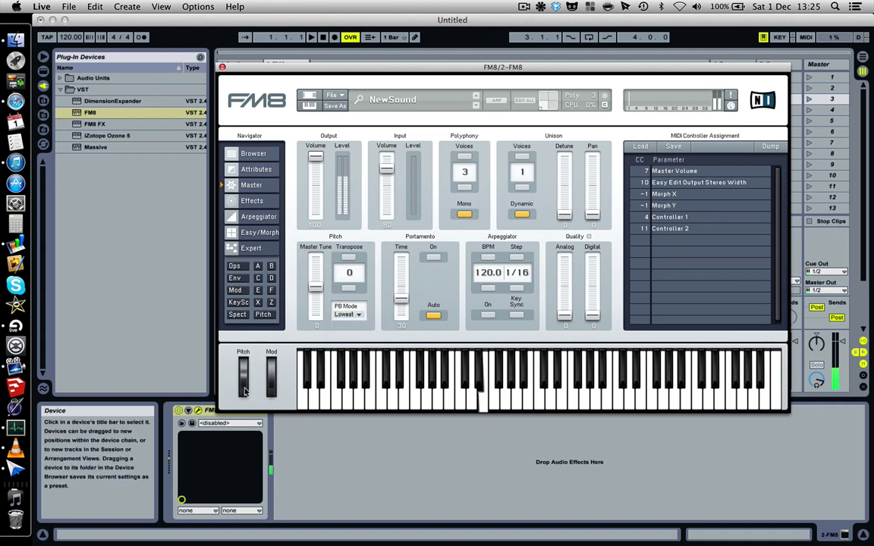
left_click(351, 316)
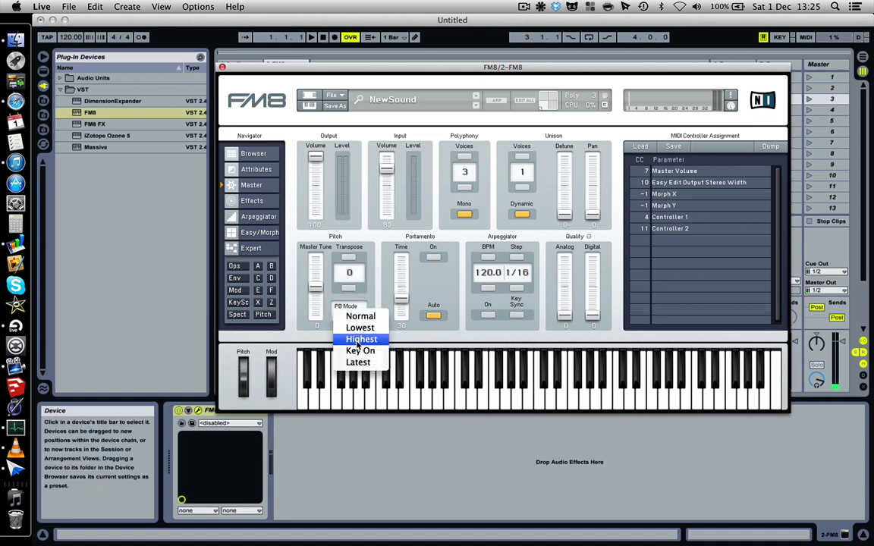
left_click(355, 339)
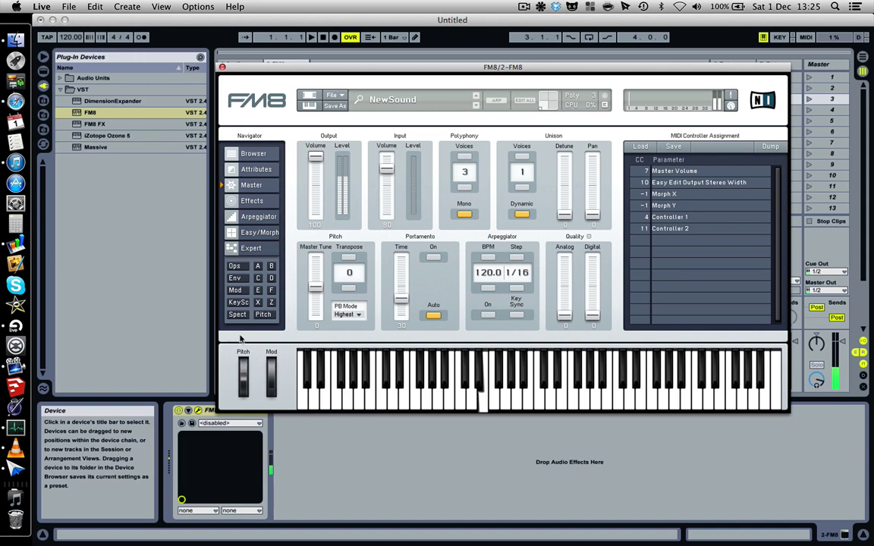
left_click(351, 315)
left_click(358, 362)
left_click(352, 314)
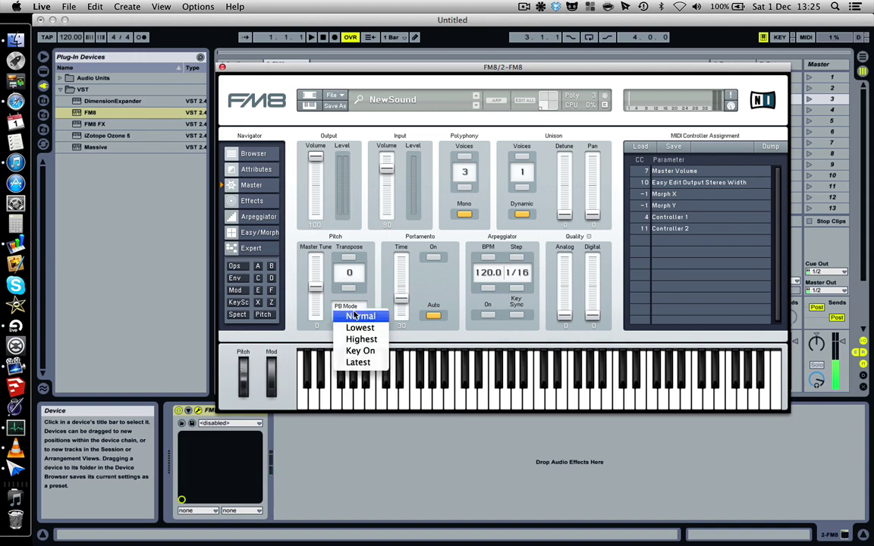
left_click(354, 316)
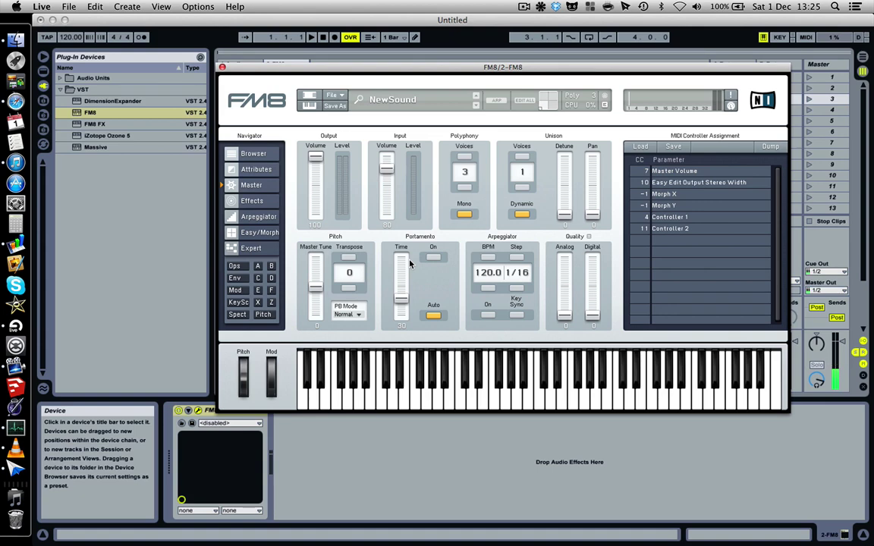
left_click(523, 6)
left_click(524, 6)
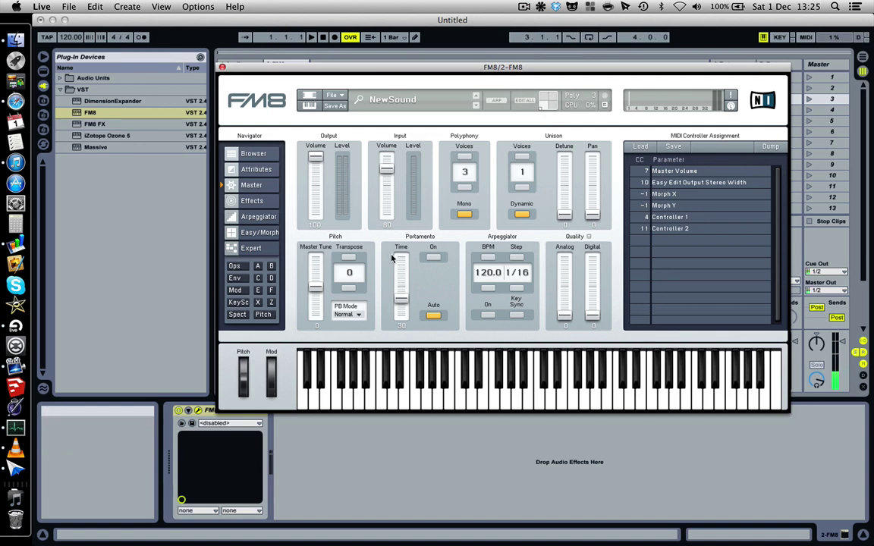
Turn on portamento with a time of 60 and reduce the polyphony to 1 voice.
left_click(434, 258)
left_click_drag(397, 300, 396, 270)
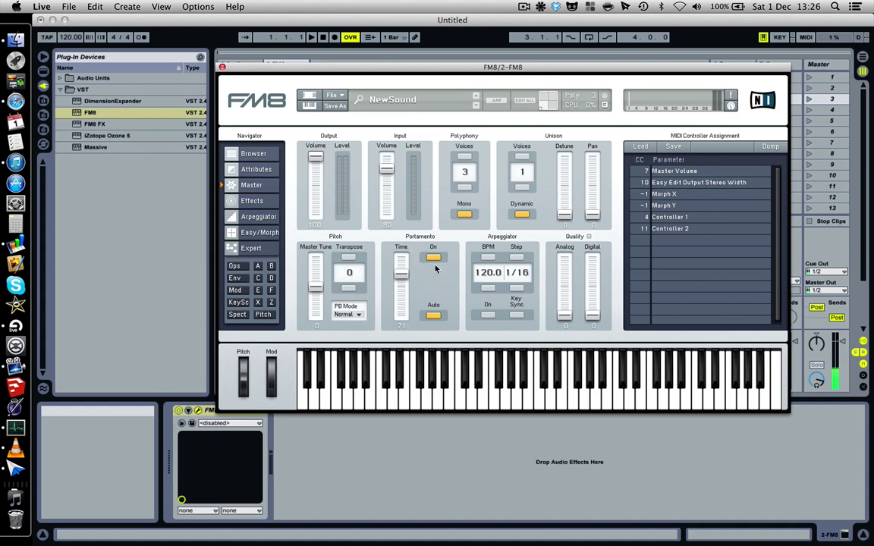
left_click(464, 188)
left_click(464, 188)
left_click_drag(400, 293, 400, 300)
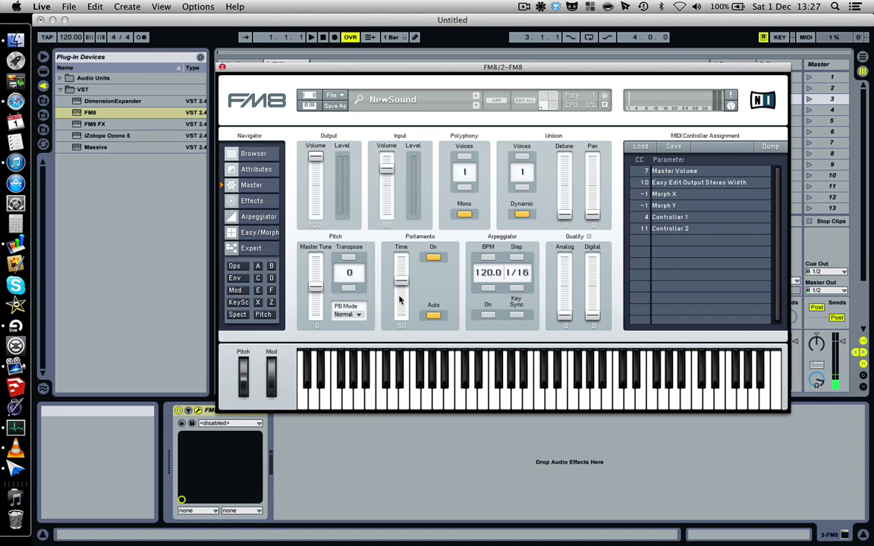
Play a low and a higher note alternately to hear the portamento glide.
key("a")
key("g")
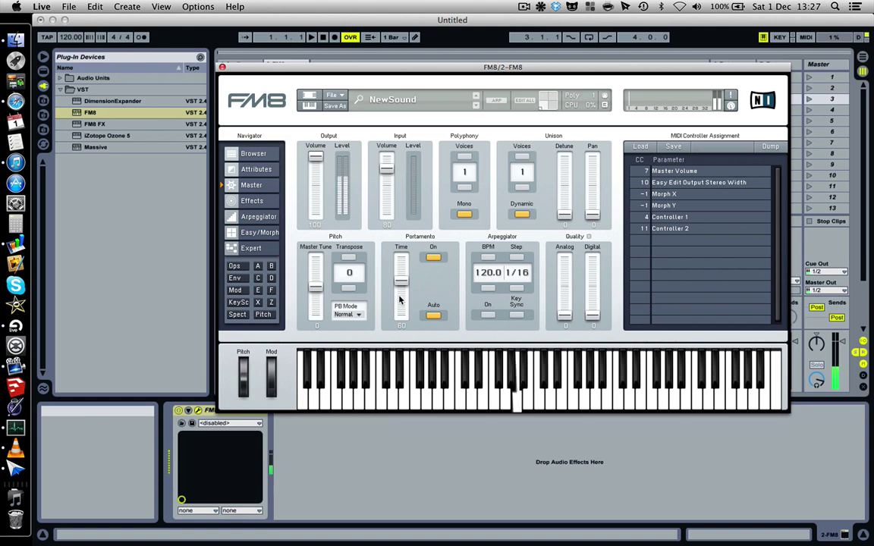
key("a")
key("g")
key("a")
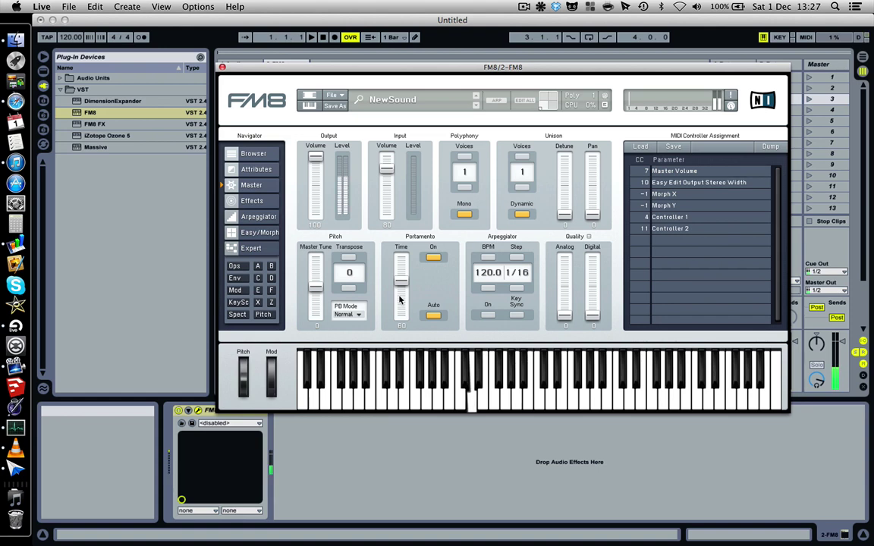
Try a portamento time of 35 while alternating between the low and the higher note.
left_click_drag(401, 300, 401, 320)
key("g")
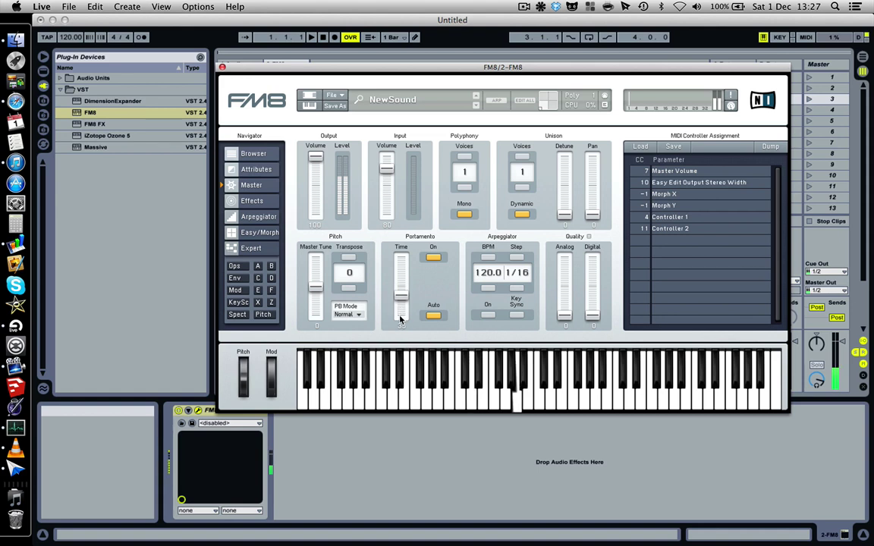
key("a")
key("g")
key("a")
key("g")
key("a")
key("g")
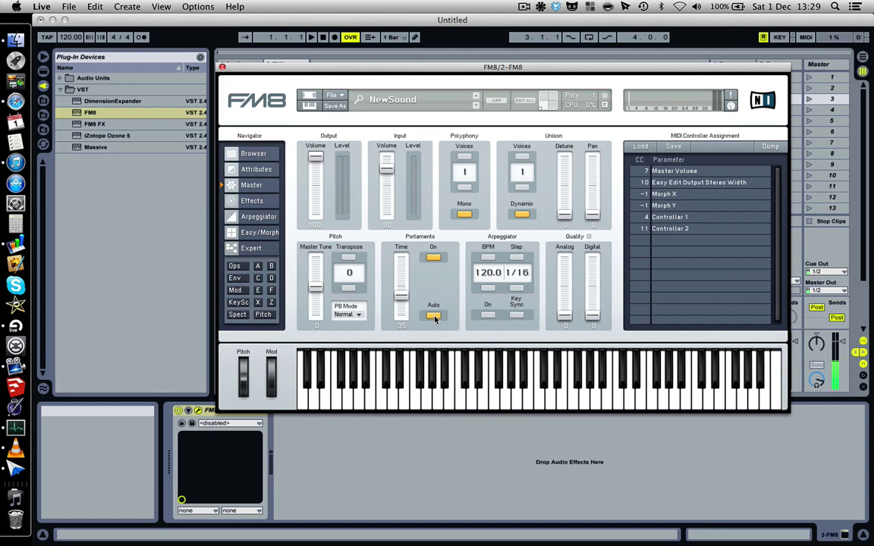
Switch portamento Auto off, try a time of 52, set the time to 26, and switch Auto back on.
left_click(433, 315)
left_click_drag(402, 280, 401, 275)
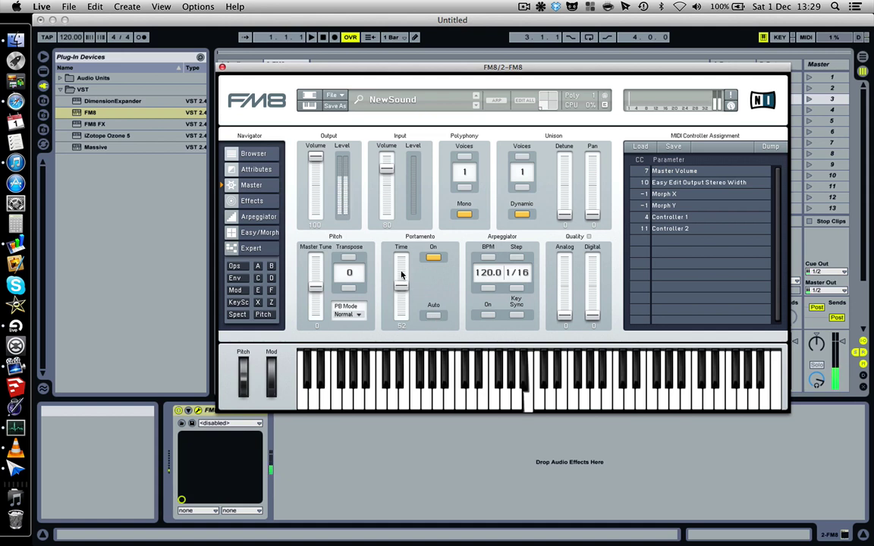
left_click_drag(400, 289, 400, 303)
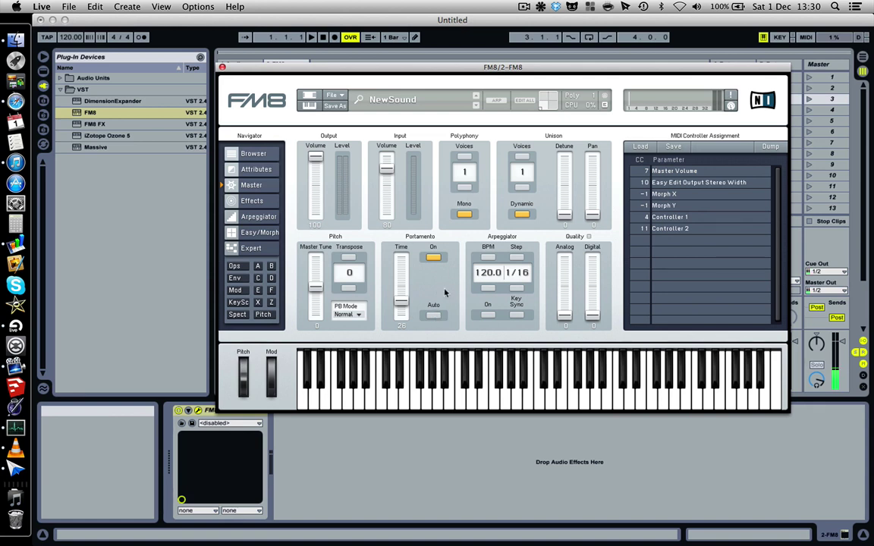
left_click(433, 315)
View the arpeggiator page and return to the master settings.
left_click(254, 217)
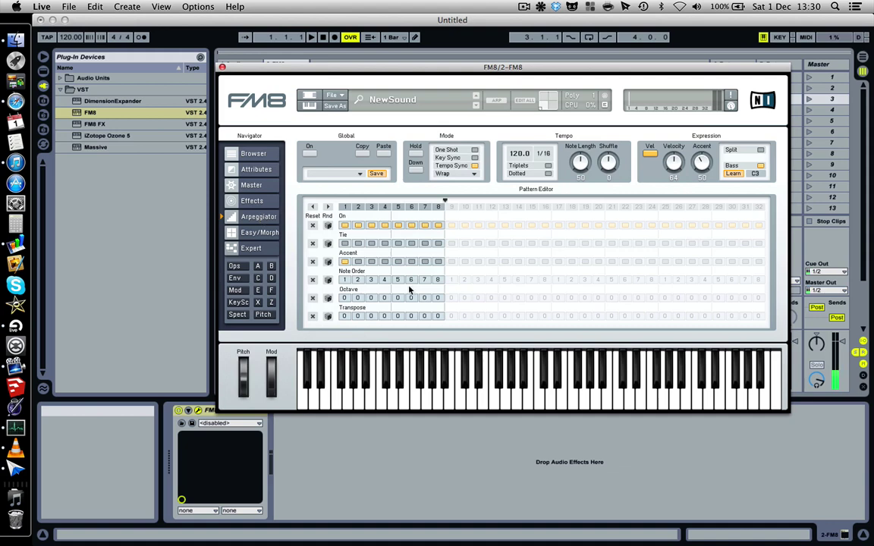
left_click(252, 186)
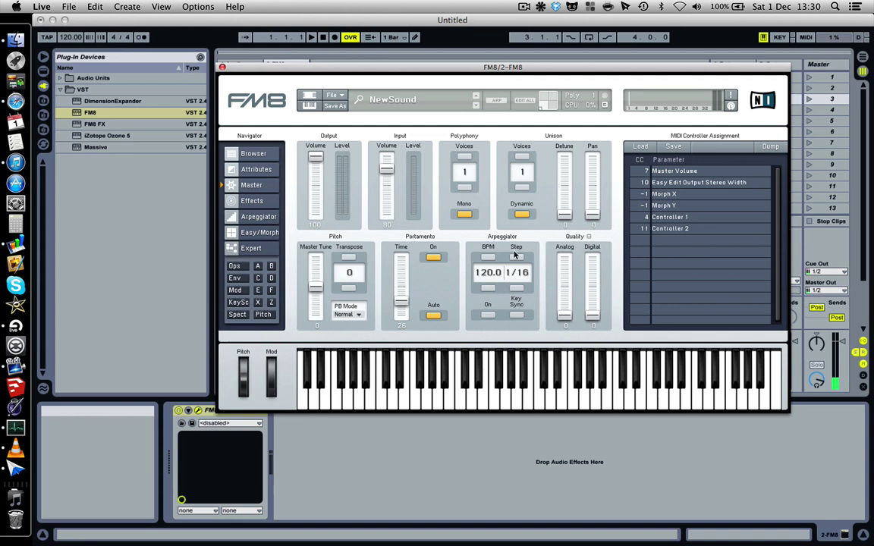
left_click(566, 315)
mouse_move(566, 315)
left_mouse_down()
mouse_move(563, 257)
mouse_move(566, 321)
left_mouse_up()
Add Live's Spectrum effect after FM8, keep its display uncovered by the FM8 window, and play a test note.
left_click_drag(530, 67, 571, 87)
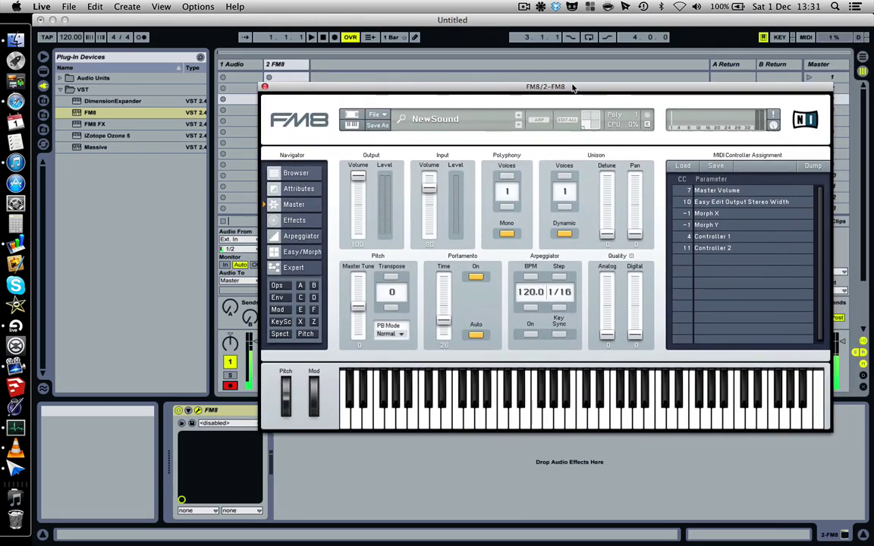
left_click(44, 72)
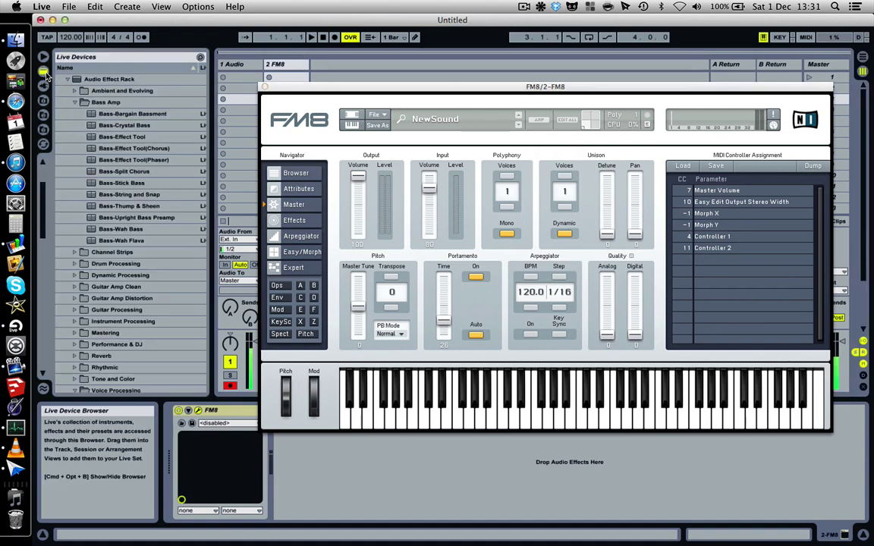
scroll(120, 223, "down", 10)
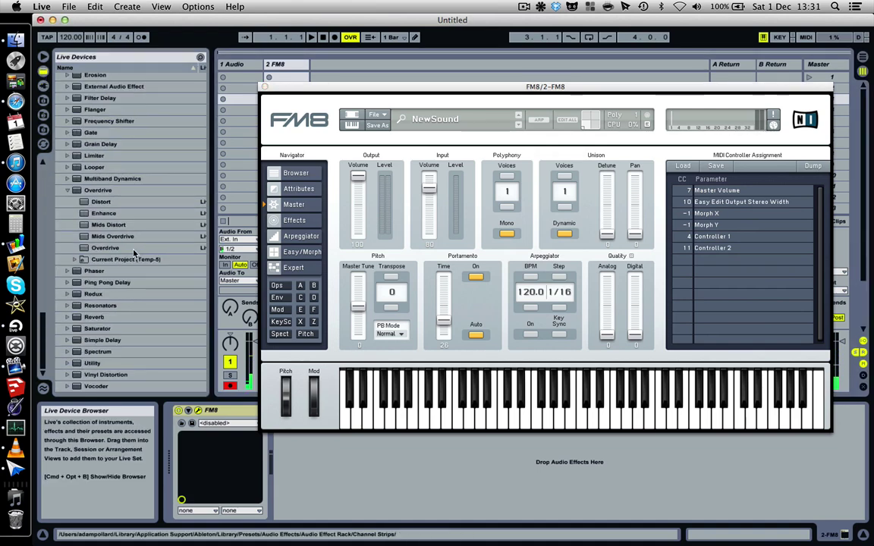
double_click(104, 353)
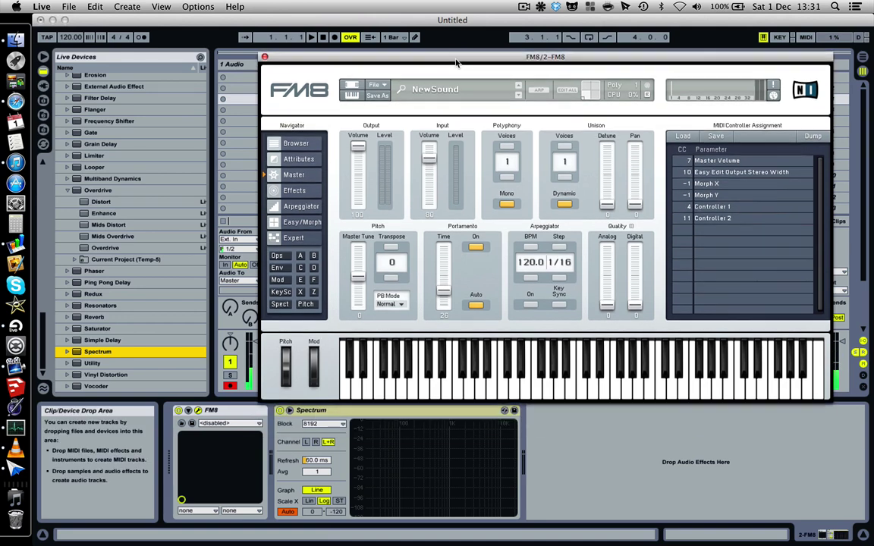
left_click_drag(456, 84, 455, 65)
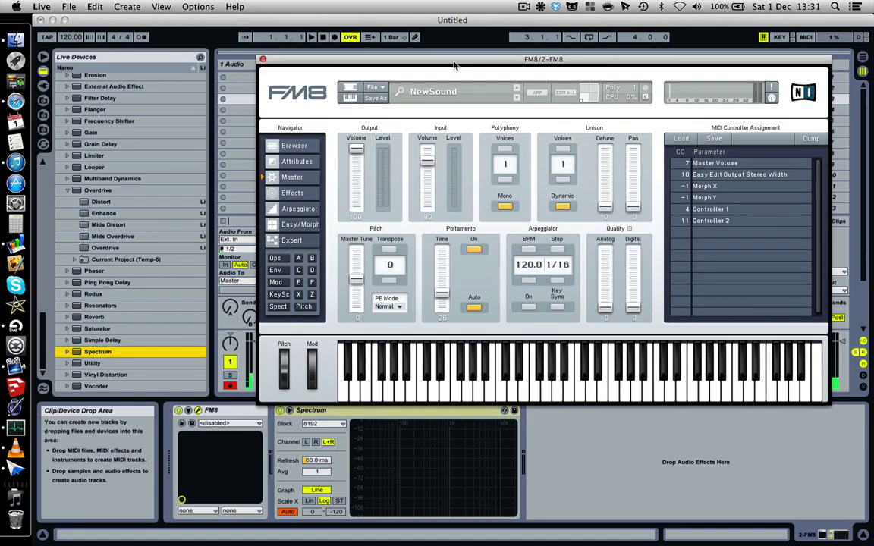
left_click(453, 384)
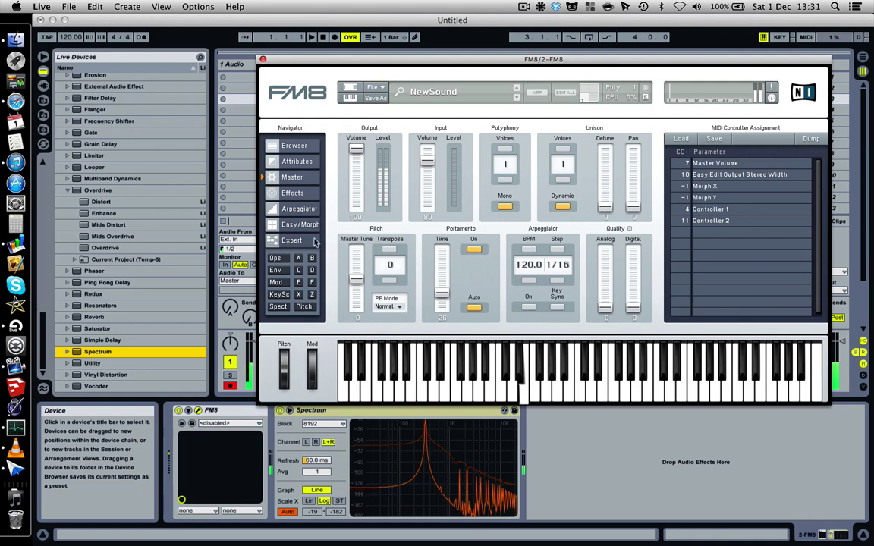
Check the operators page, return to the master settings, and play a test note through Spectrum.
left_click(281, 260)
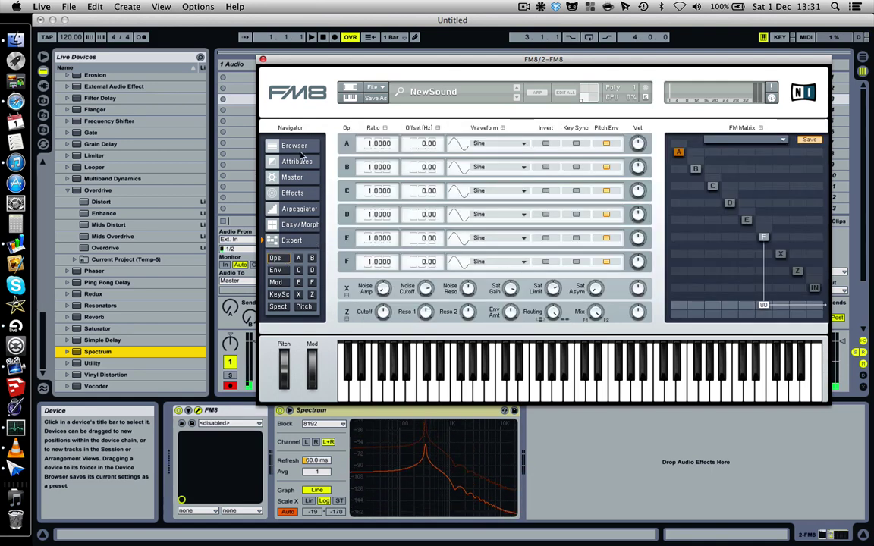
left_click(301, 178)
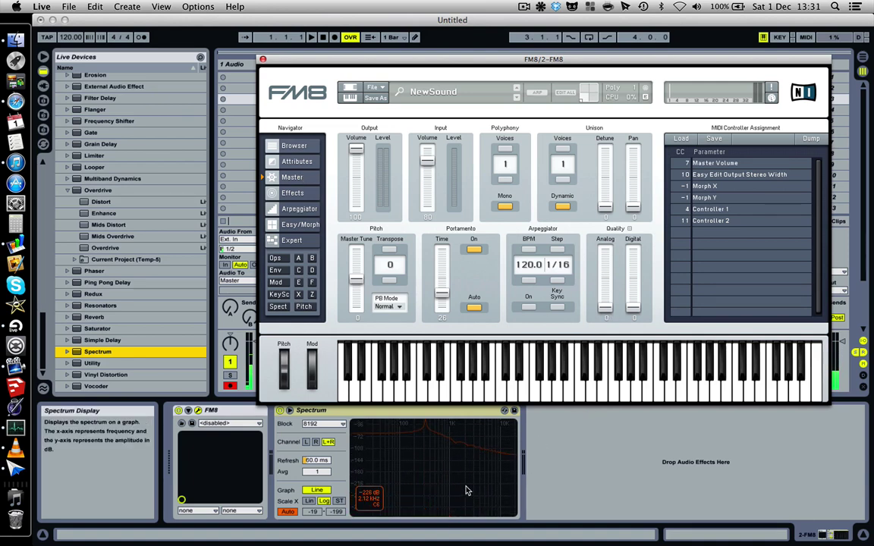
key("d")
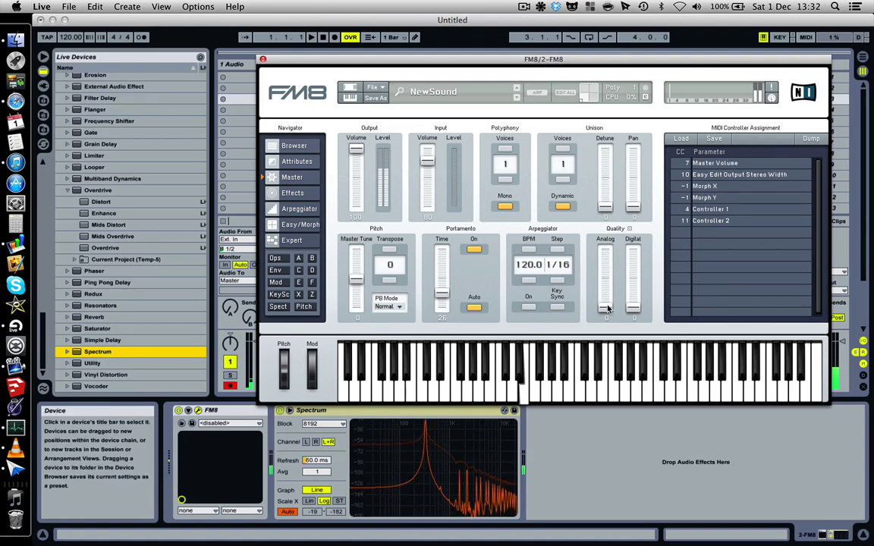
Try the analog quality up to 99 and the digital quality, and return both to 0.
left_click_drag(605, 307, 598, 248)
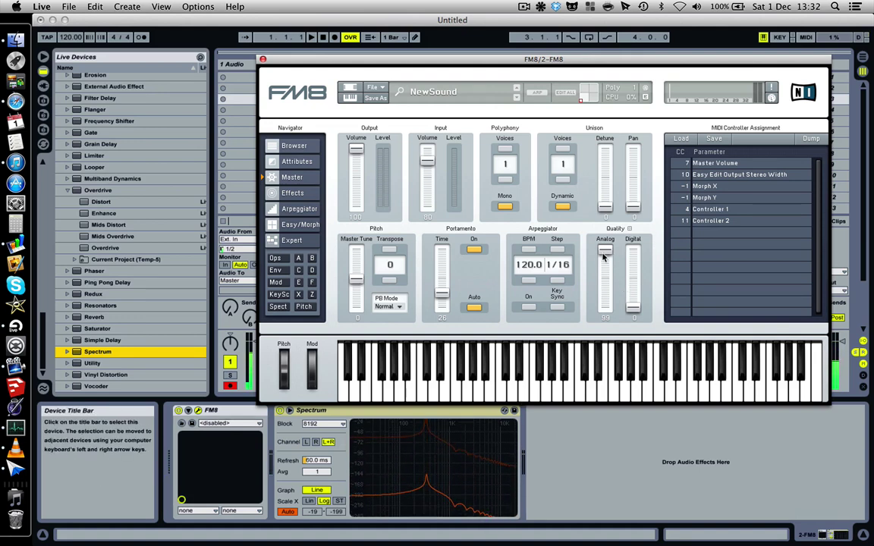
left_click_drag(605, 256, 605, 311)
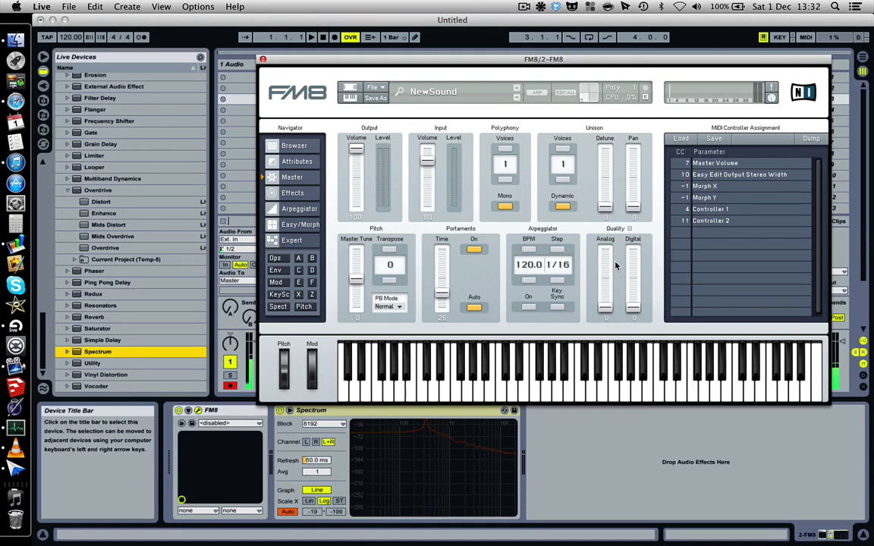
left_click_drag(605, 310, 607, 228)
left_click_drag(610, 269, 616, 358)
left_click_drag(608, 315, 605, 275)
left_click_drag(611, 327, 614, 334)
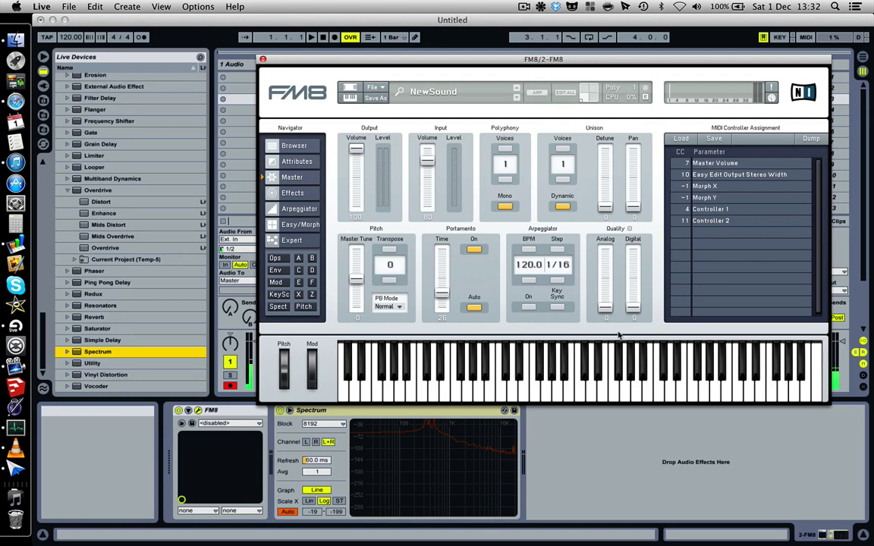
mouse_move(634, 310)
left_mouse_down()
mouse_move(634, 258)
mouse_move(636, 321)
left_mouse_up()
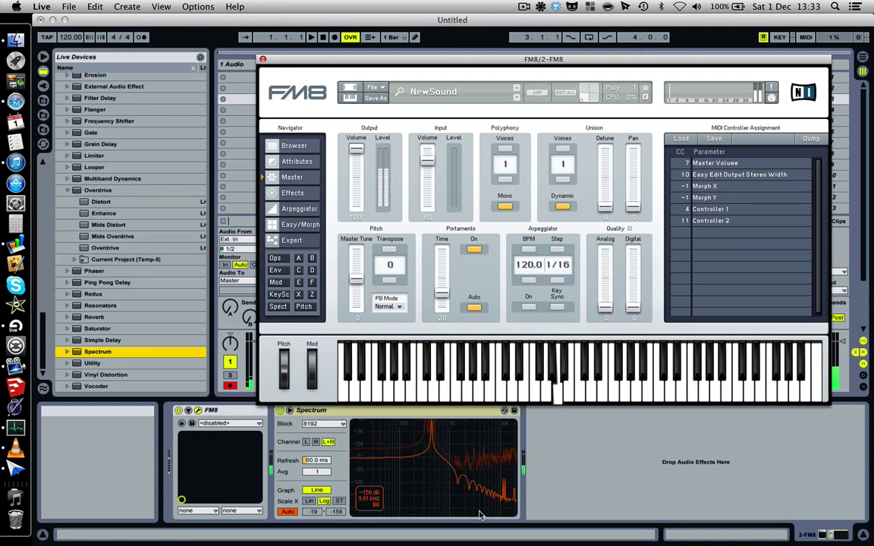
Try the digital quality at 100 and return both quality settings to 0.
mouse_move(490, 495)
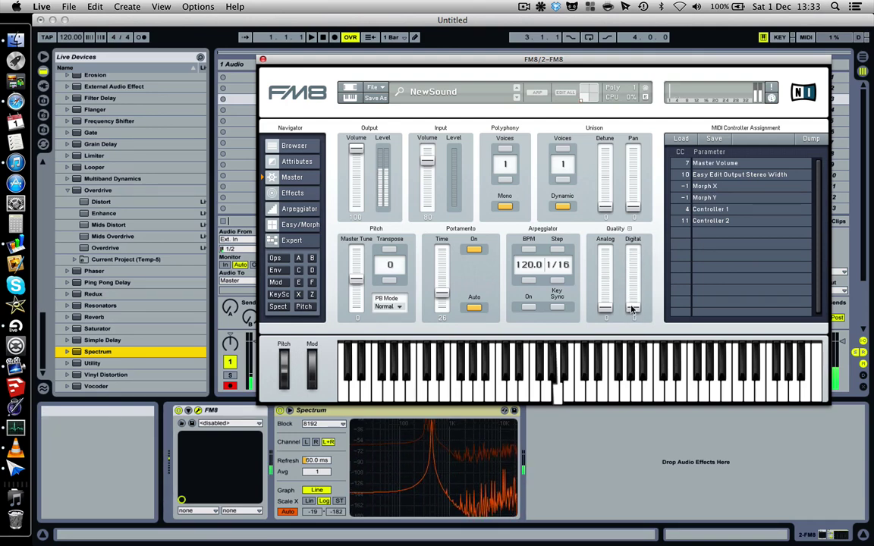
left_click_drag(632, 310, 640, 345)
mouse_move(461, 509)
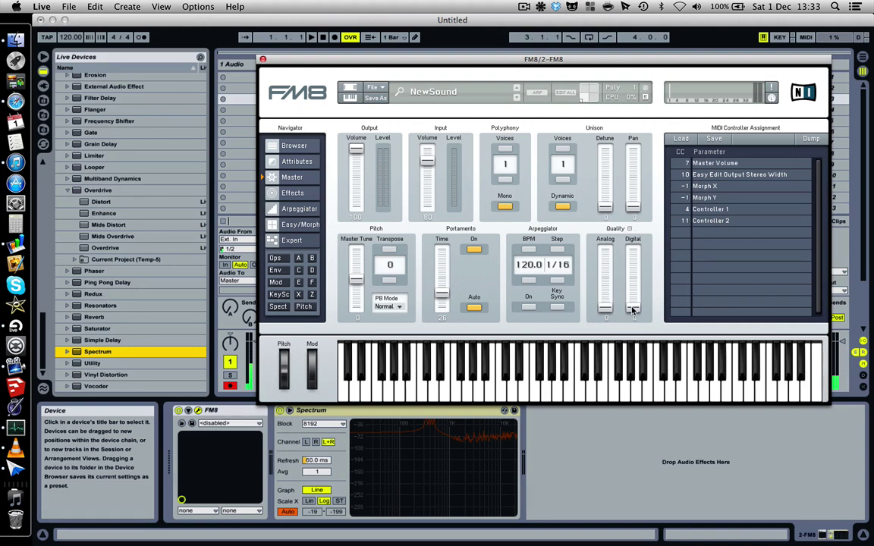
left_click_drag(633, 309, 633, 250)
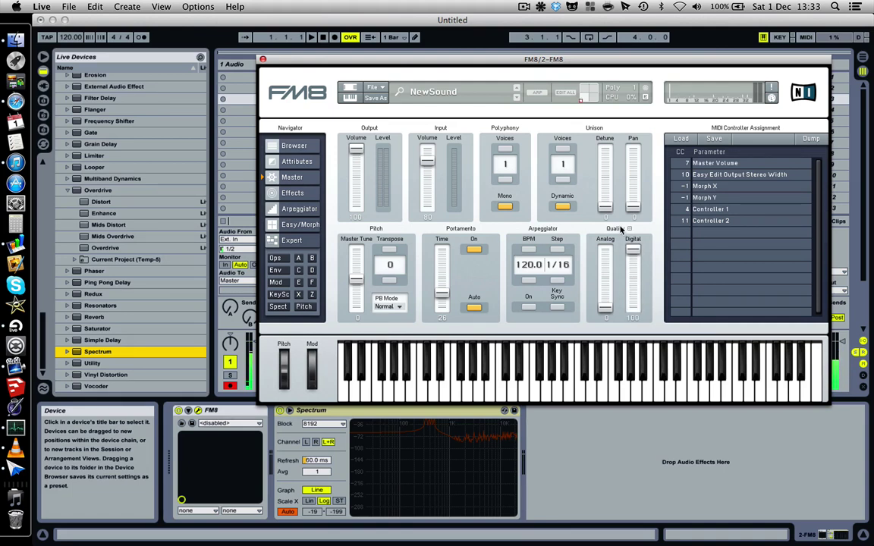
left_click_drag(621, 230, 646, 296)
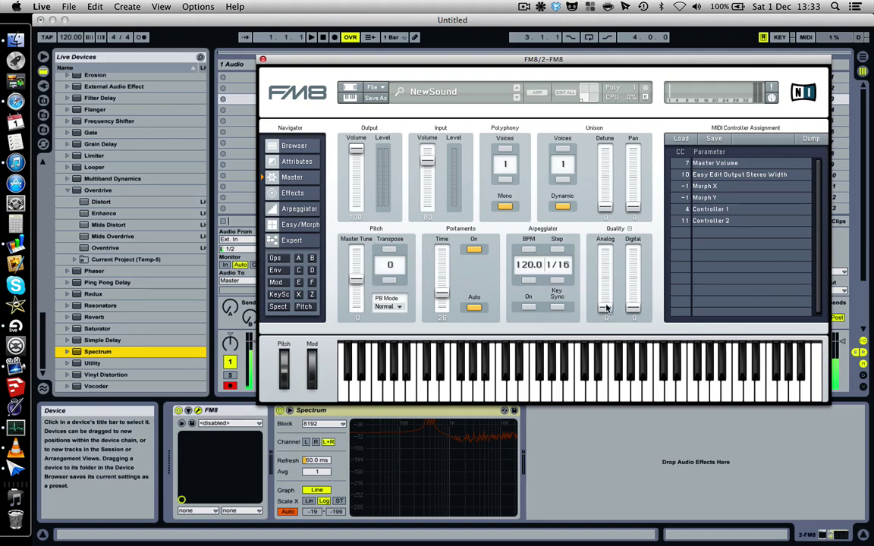
left_click_drag(606, 308, 607, 354)
left_click(525, 6)
left_click(528, 5)
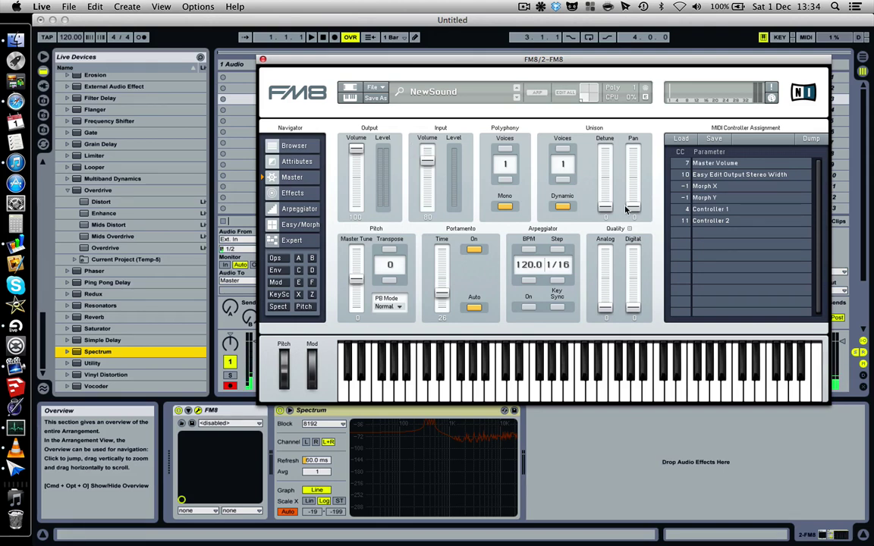
View the operators, effects and attributes pages, and return to the master settings.
left_click(275, 259)
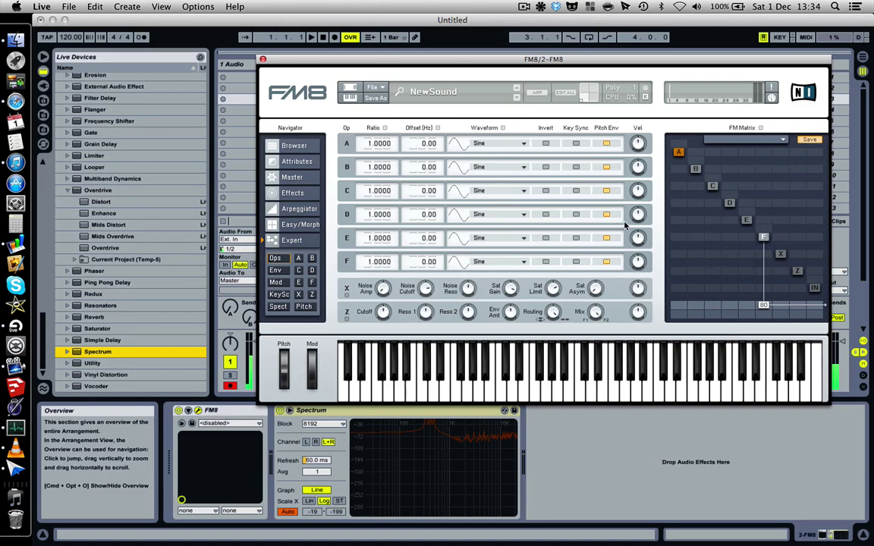
left_click(291, 176)
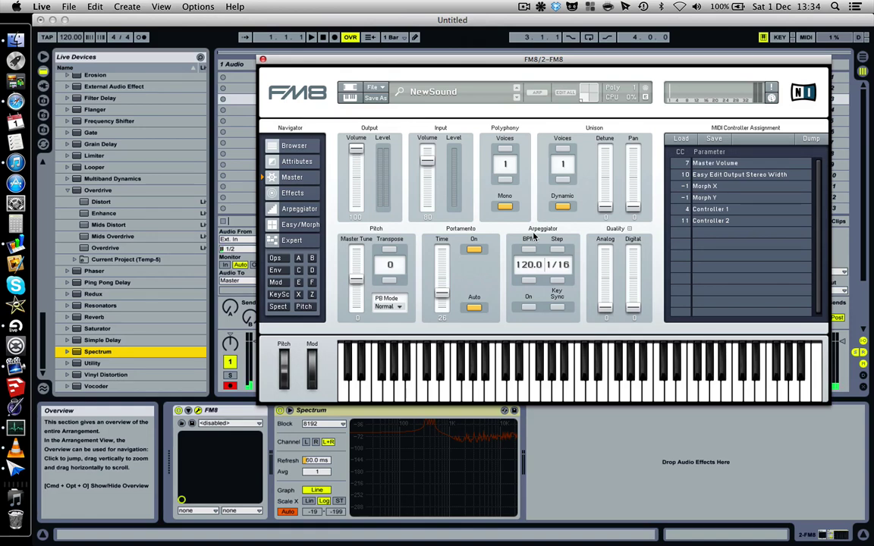
left_click(302, 198)
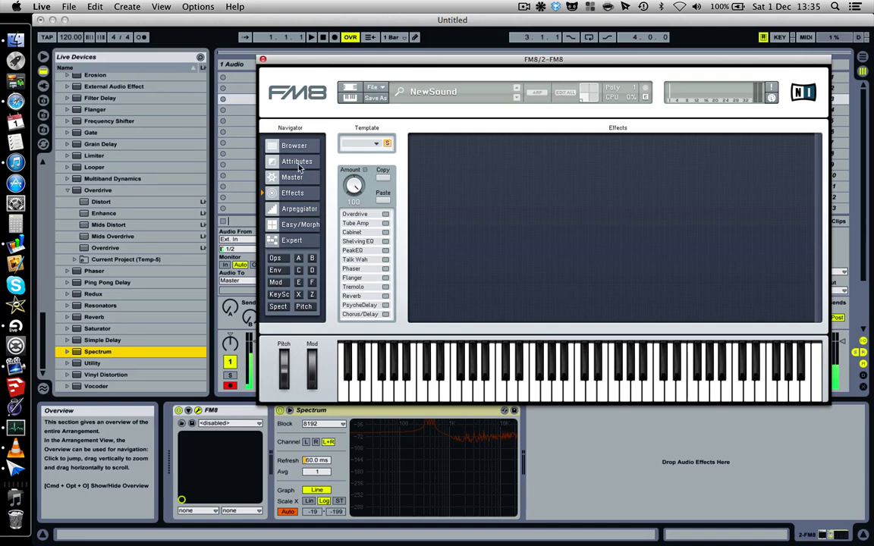
left_click(298, 163)
left_click(292, 176)
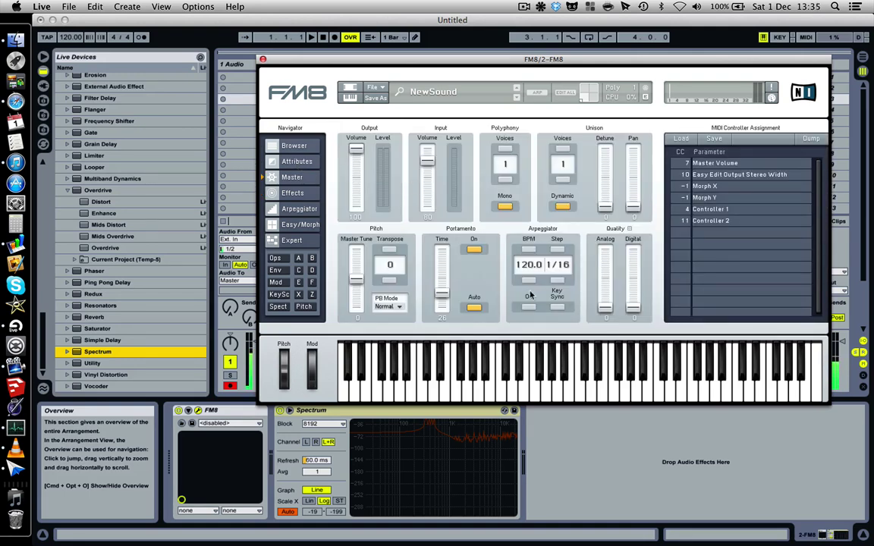
Try the portamento time at 65 and set it to 30, keeping portamento on.
left_click(474, 250)
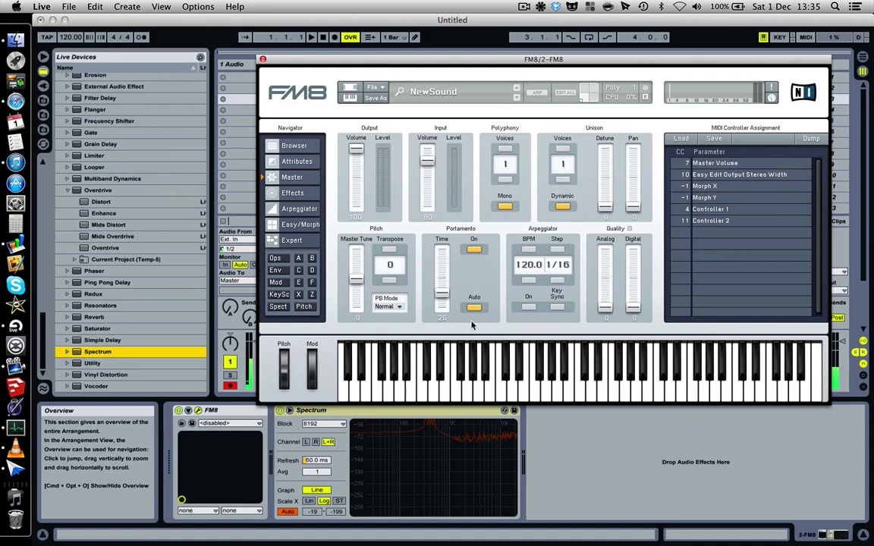
left_click(472, 251)
left_click_drag(441, 296, 441, 270)
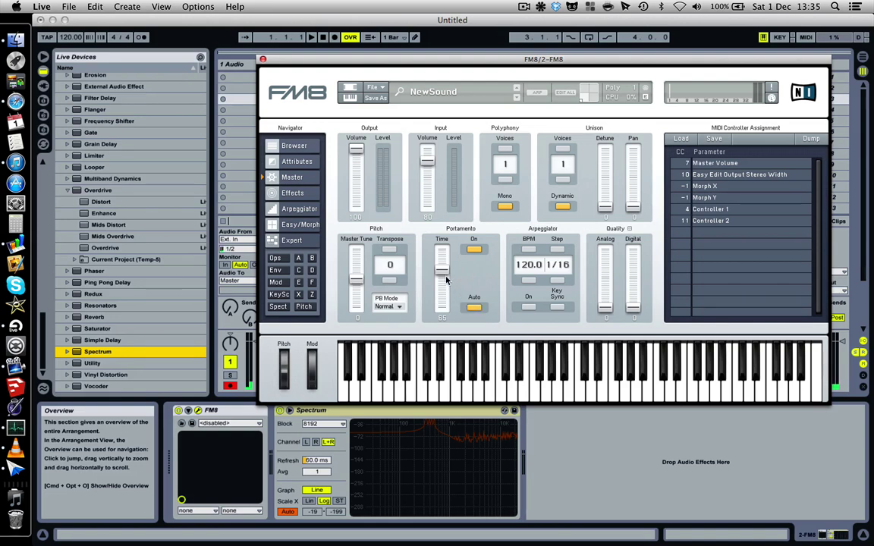
left_click_drag(446, 279, 451, 304)
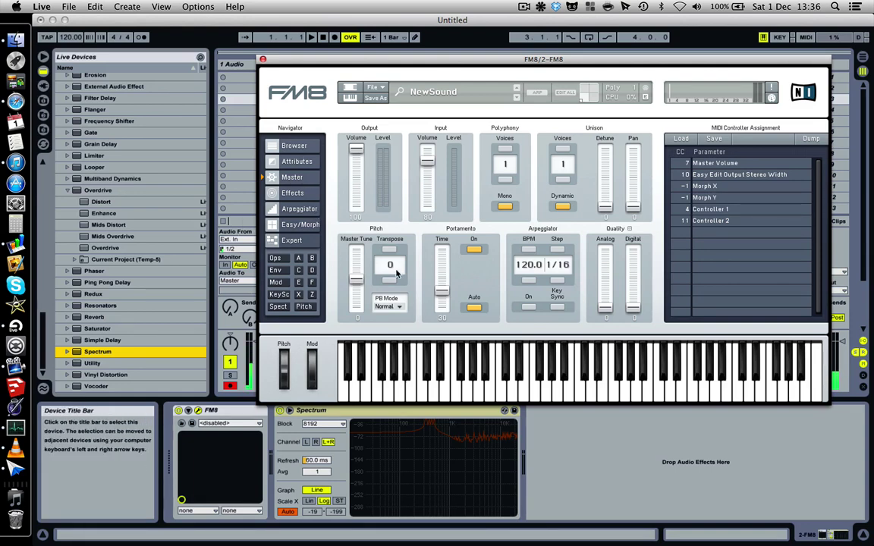
Glance at the arpeggiator page, open the effects page, and set the effects amount to 100.
left_click(304, 208)
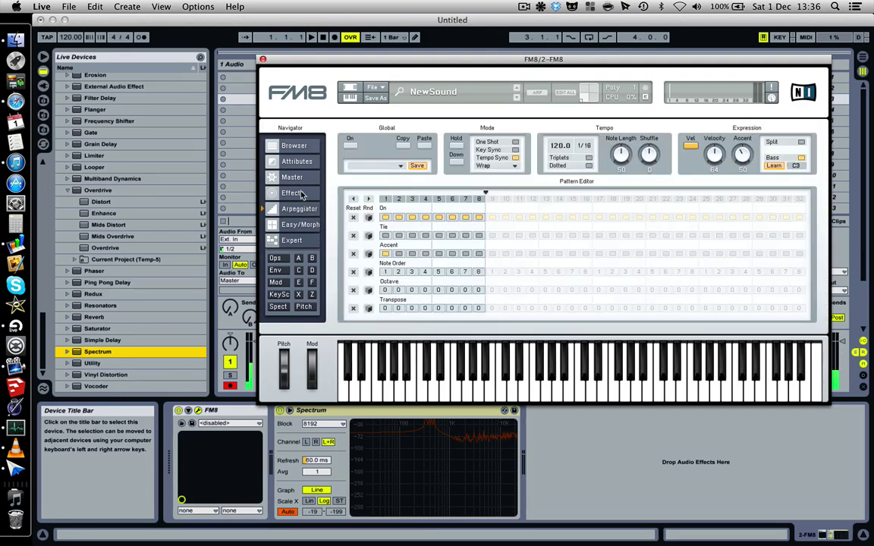
left_click(293, 194)
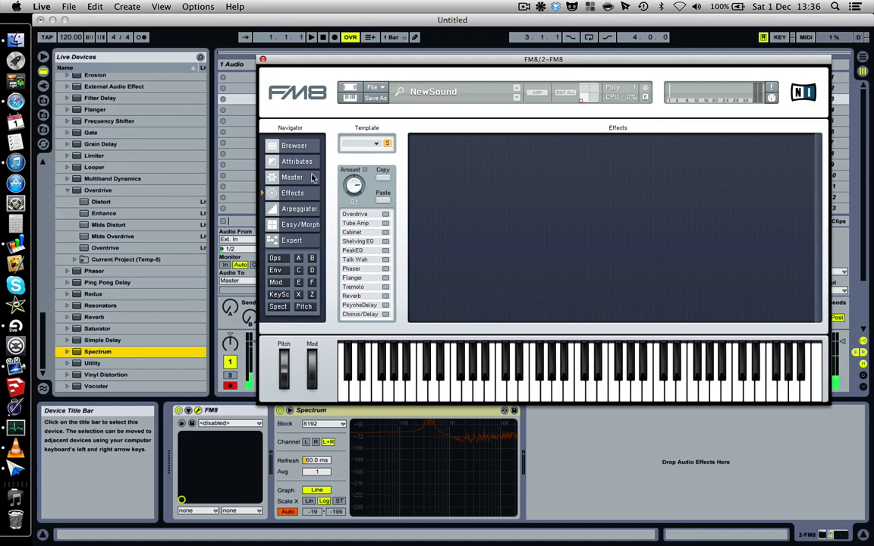
left_click_drag(349, 195, 388, 189)
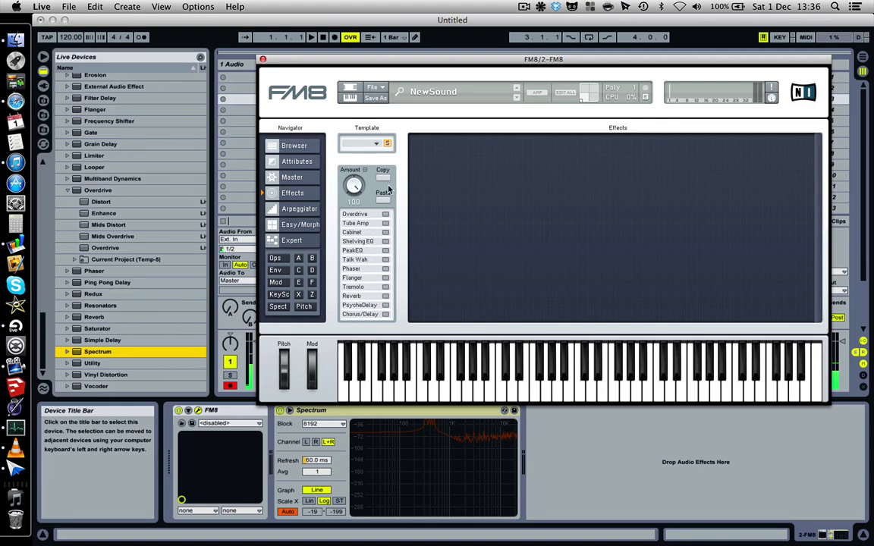
Browse the effects template list and close it without choosing a template.
left_click(371, 144)
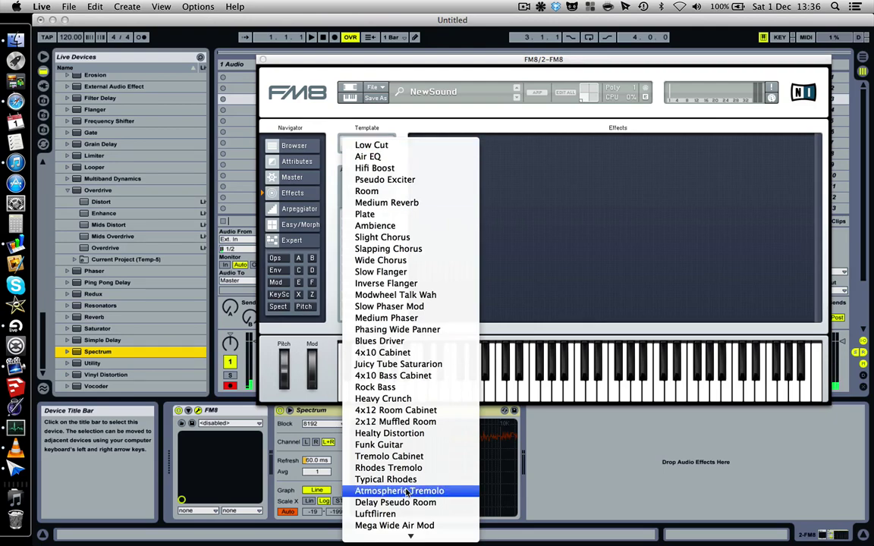
left_click(606, 287)
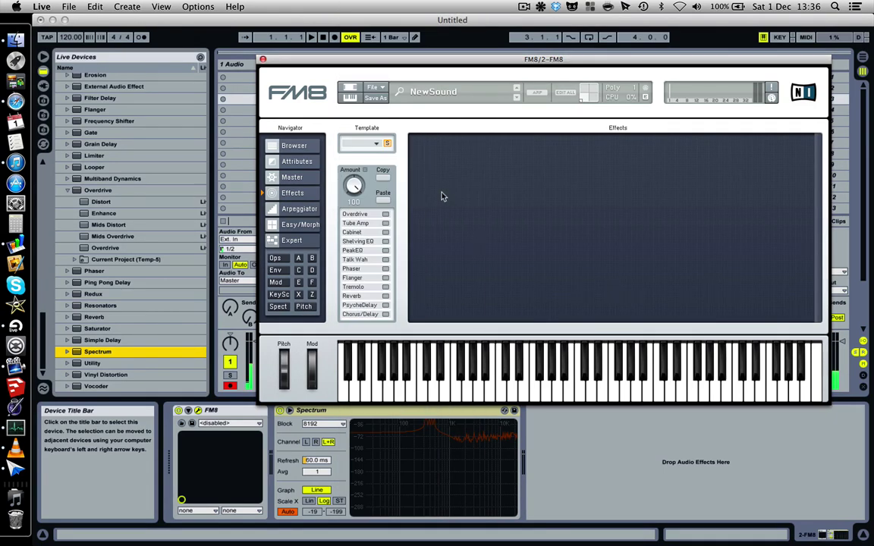
left_click(373, 143)
scroll(401, 342, "down", 10)
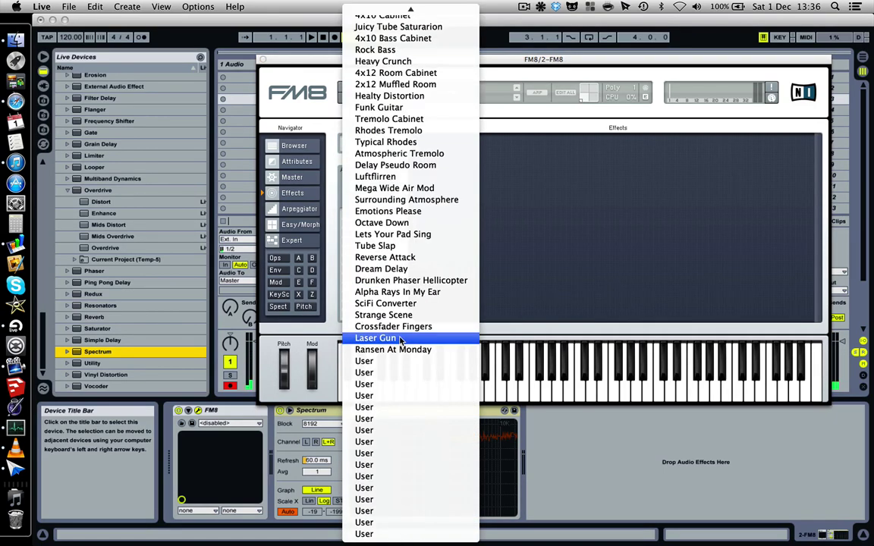
scroll(400, 339, "up", 6)
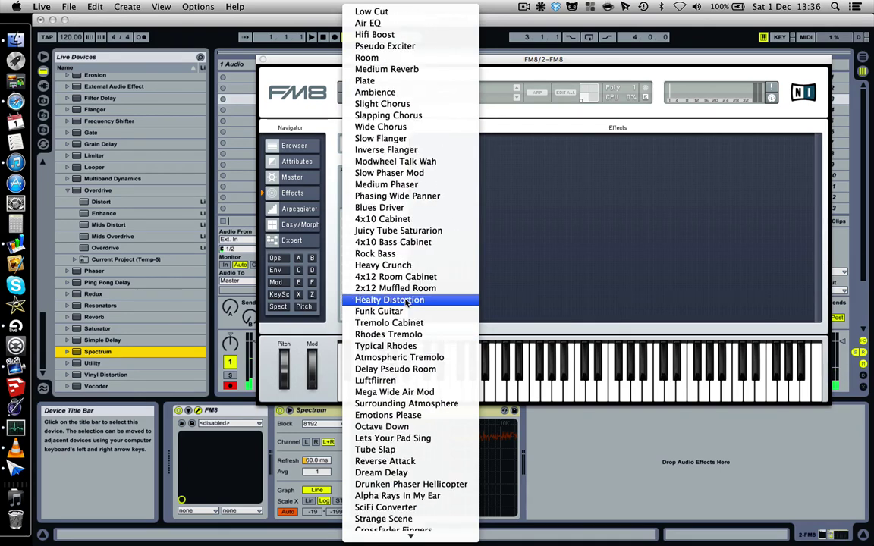
left_click(549, 223)
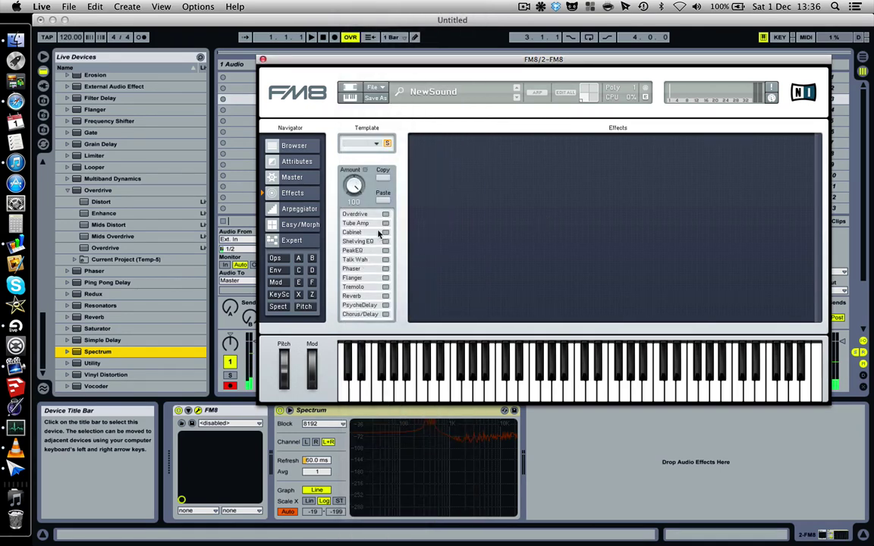
Enable the Cabinet, Phaser, Peak EQ and Reverb effects.
left_click(355, 233)
left_click(372, 269)
left_click(363, 250)
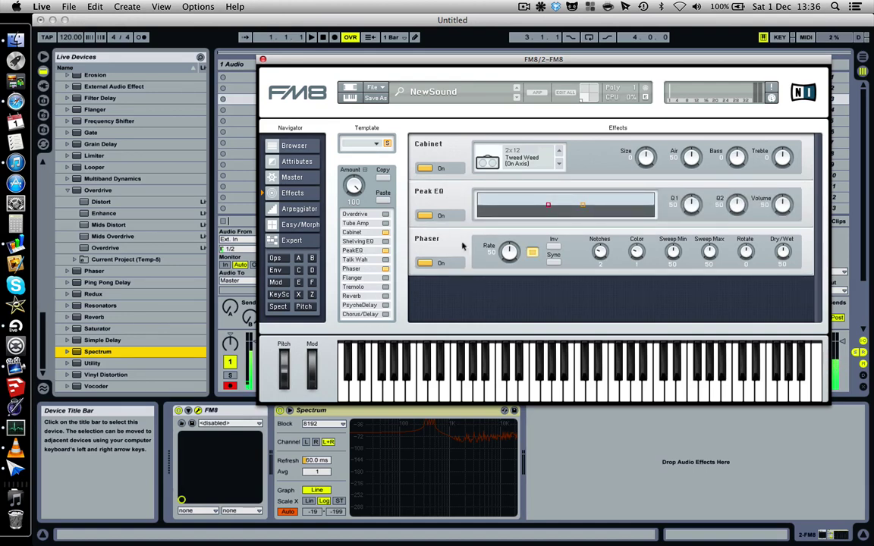
left_click(371, 296)
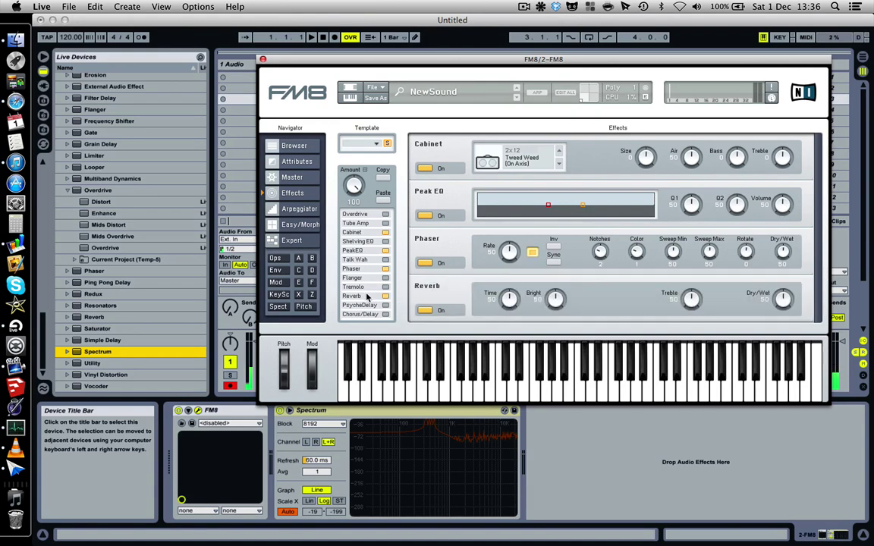
Try the Shelving EQ and Tube Amp effects, and disable every effect except the Phaser.
left_click(359, 241)
left_click(355, 232)
left_click(356, 223)
left_click(372, 242)
left_click(372, 233)
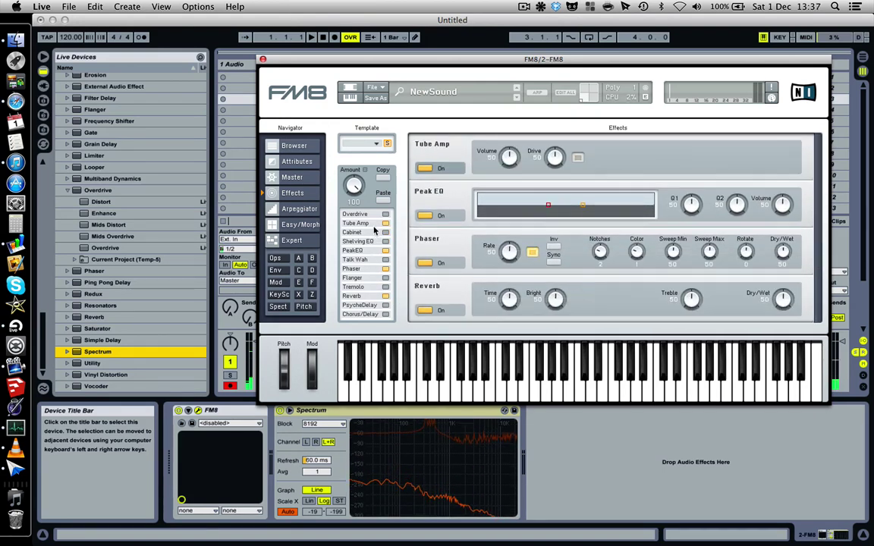
left_click(372, 223)
left_click(372, 251)
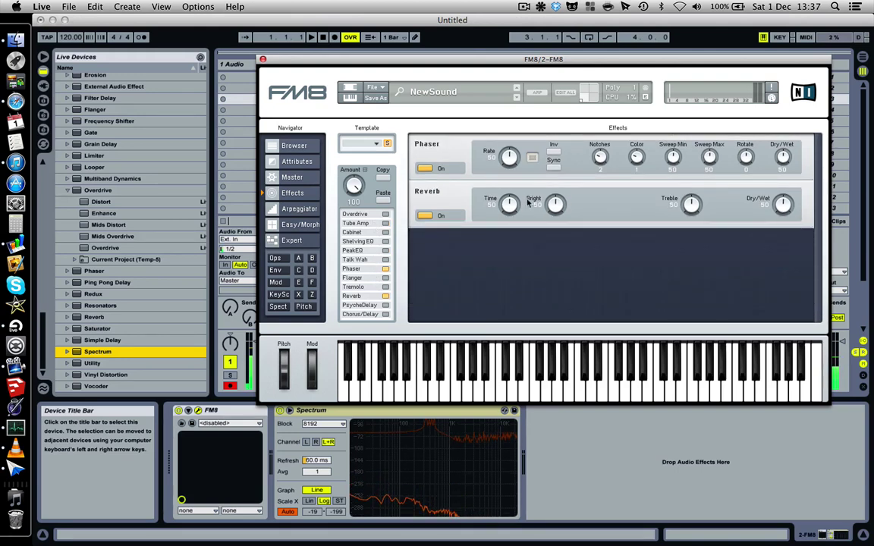
left_click(428, 217)
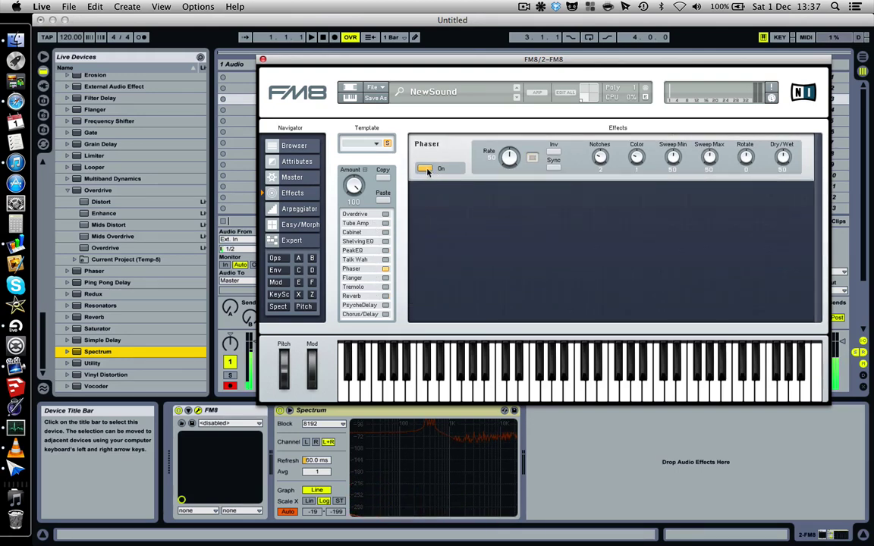
Try the Flanger alongside the Phaser and disable both effects.
left_click(356, 278)
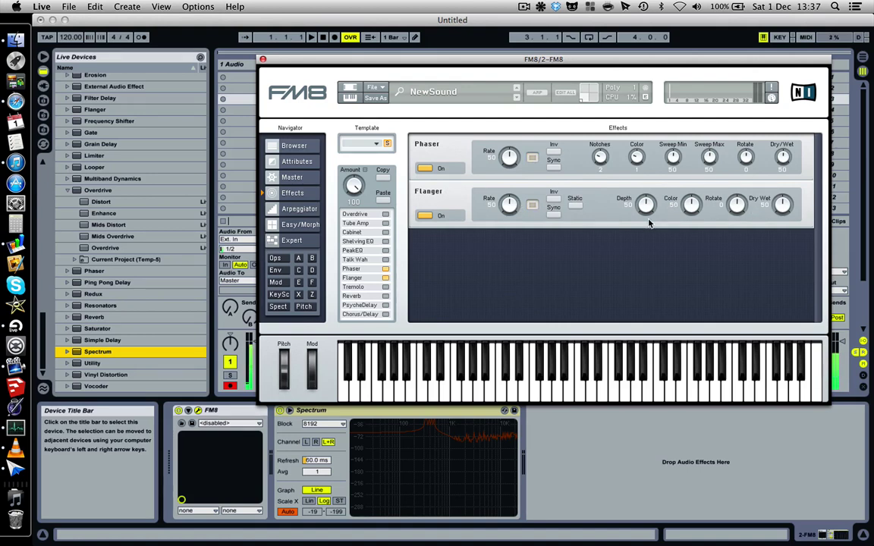
left_click(429, 216)
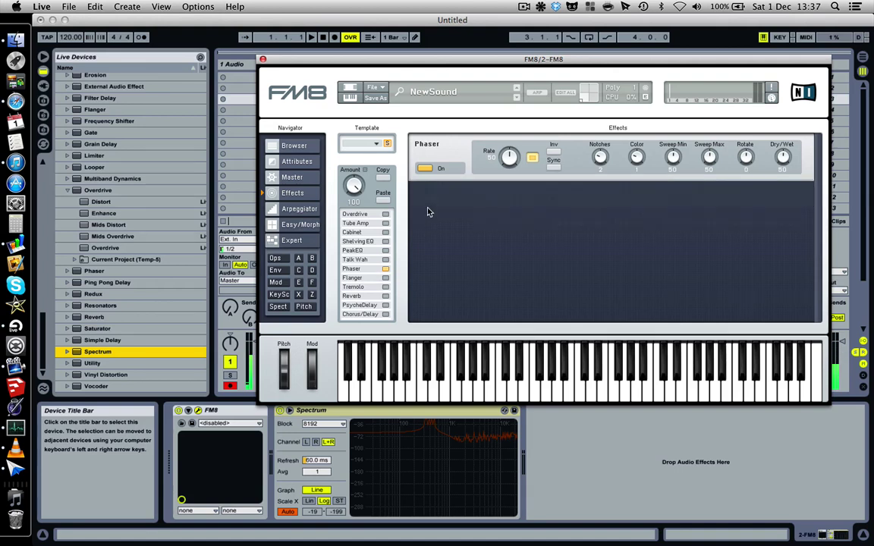
left_click(427, 170)
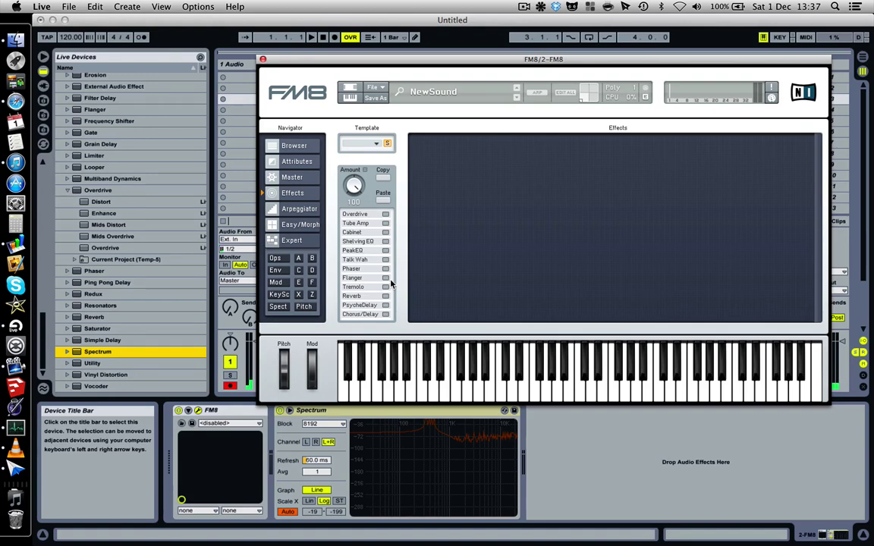
Enable Overdrive, Talk Wah and PsycheDelay, and disable Overdrive and Talk Wah so only PsycheDelay remains.
left_click(386, 214)
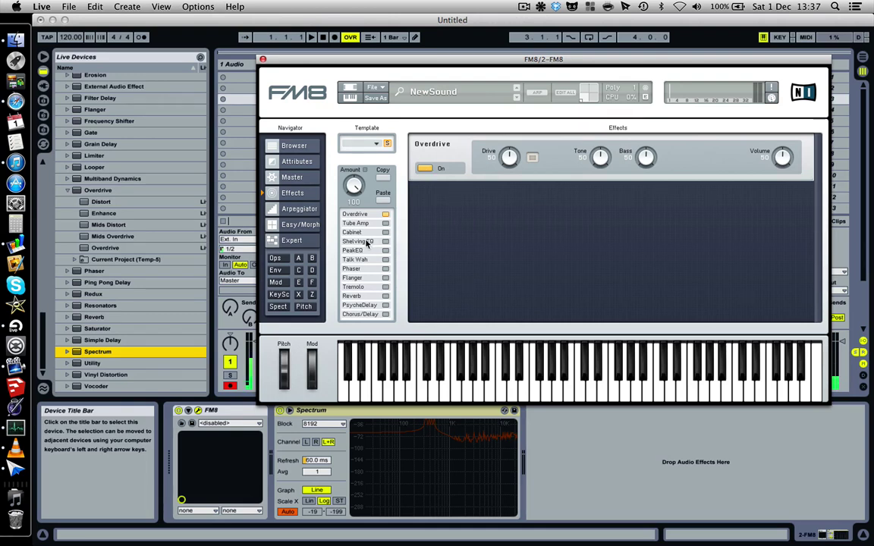
left_click(354, 260)
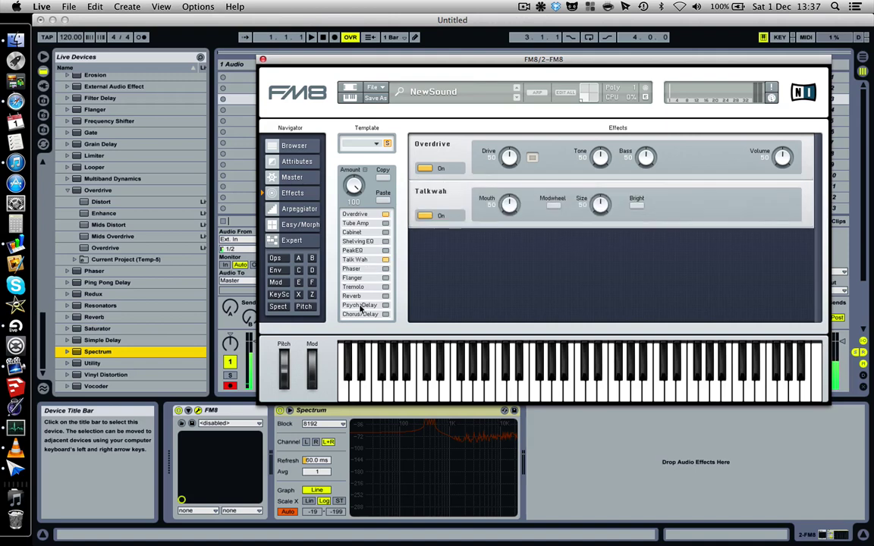
left_click(359, 305)
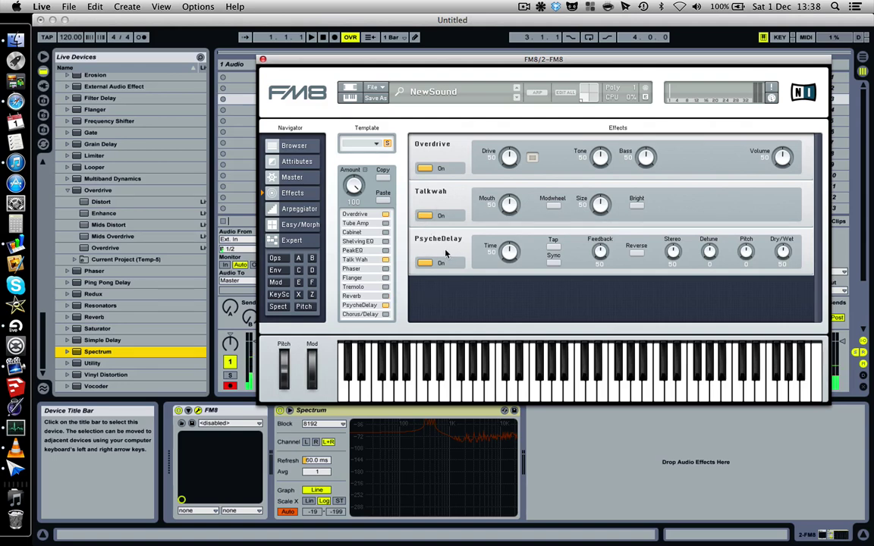
left_click(429, 168)
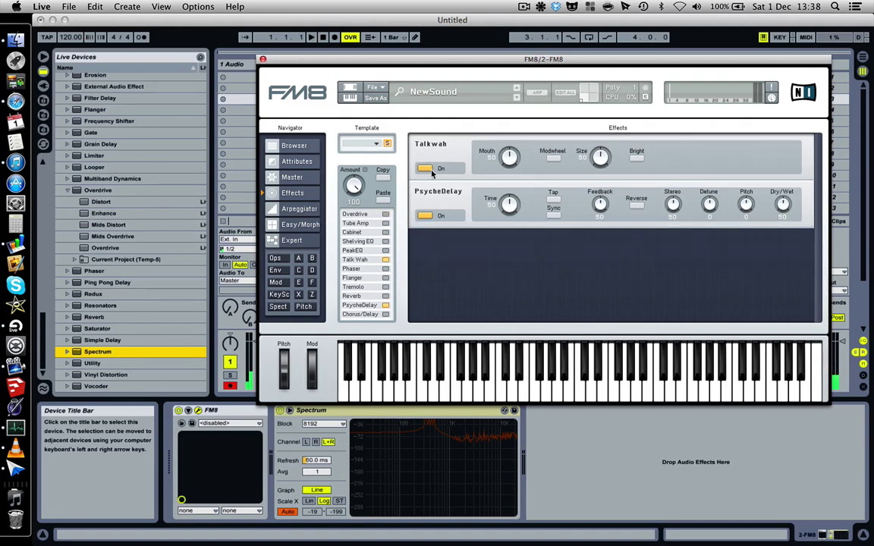
left_click(428, 168)
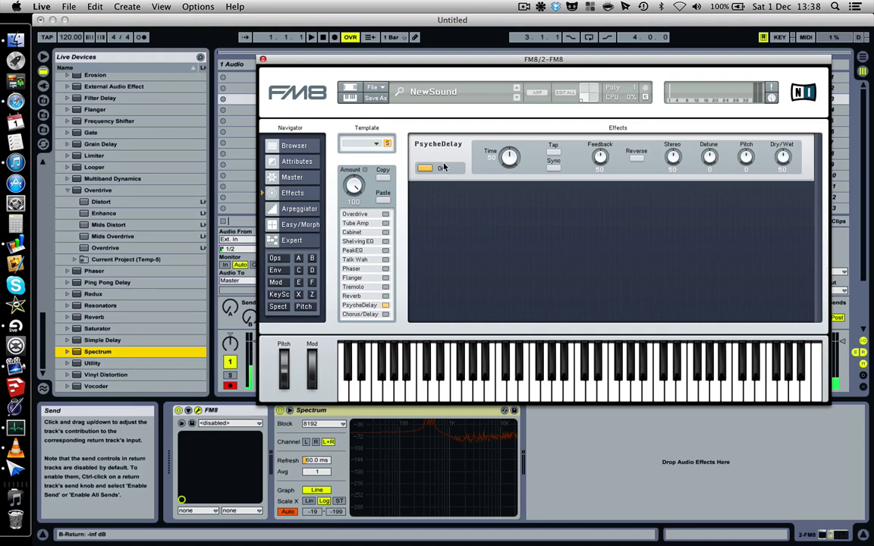
Show the plug-in devices in Live's browser and return to the FM8 effects page.
left_click(43, 88)
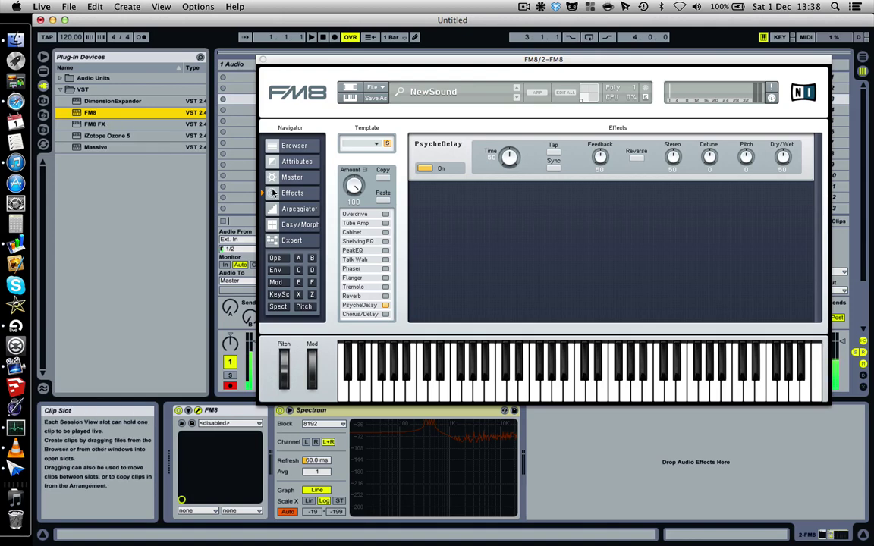
left_click(435, 170)
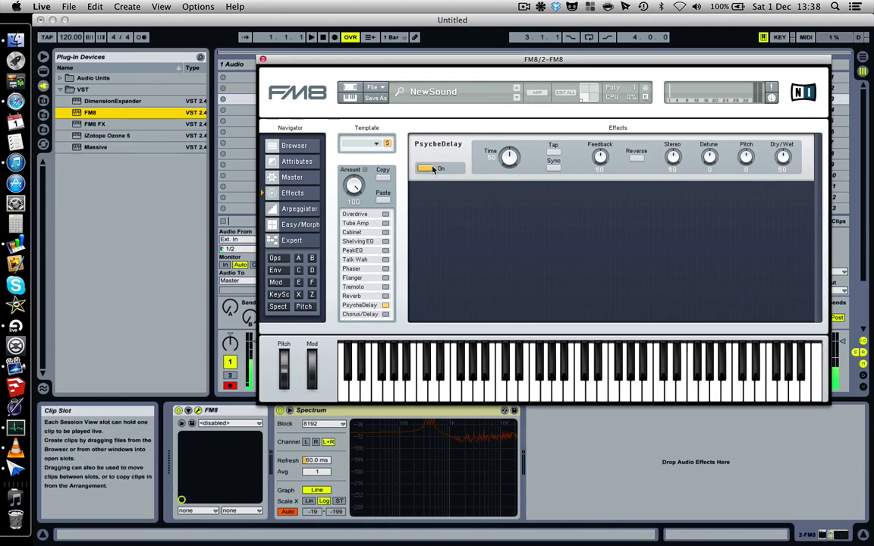
Disable PsycheDelay in FM8 and load the FM8 FX plug-in onto the track between FM8 and Spectrum.
left_click(434, 170)
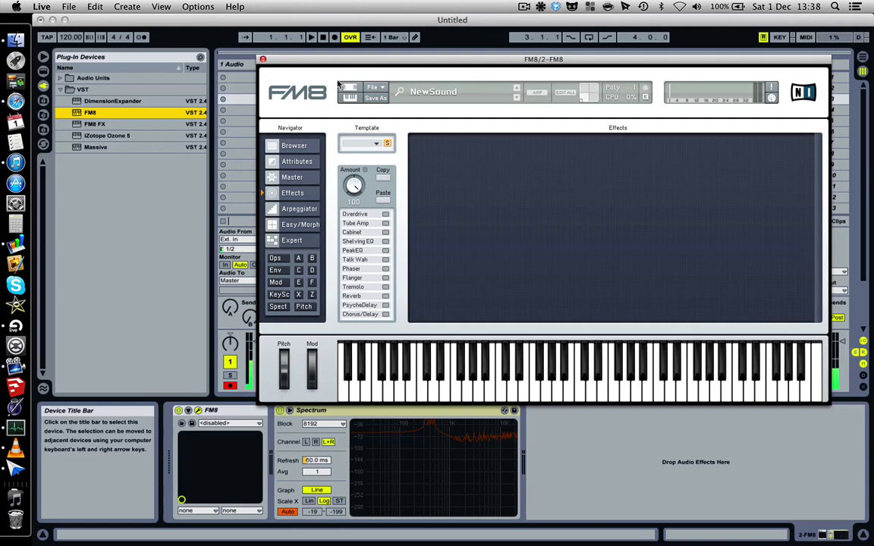
left_click(262, 59)
left_click(87, 125)
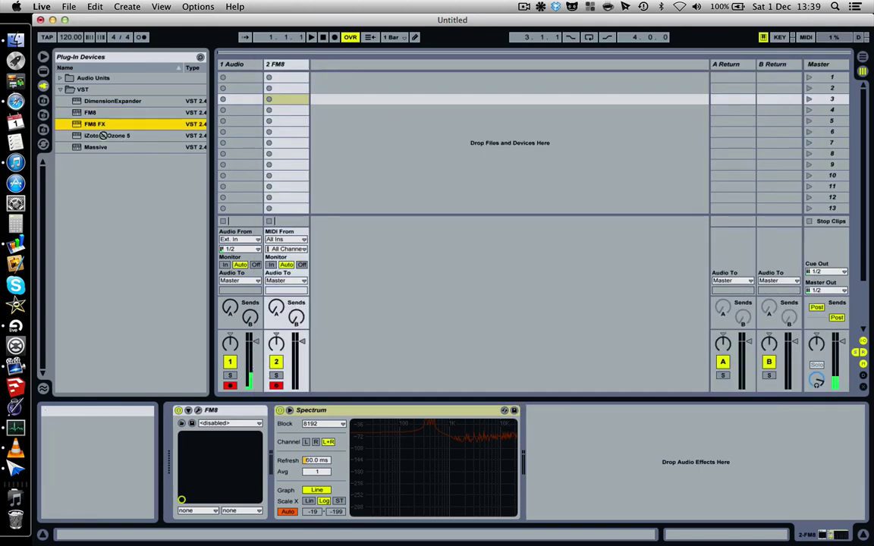
key("Return")
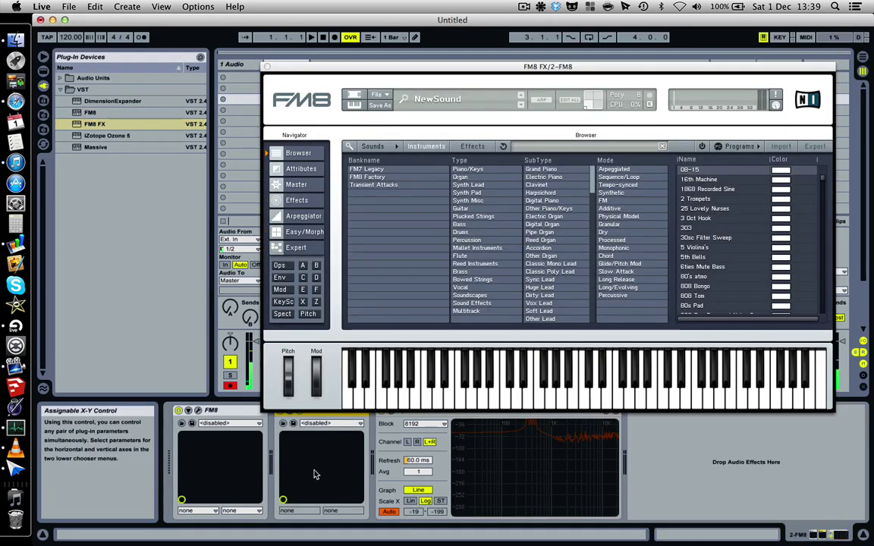
On the FM8 FX effects page, try the Shelving EQ, enable Reverb and disable the Shelving EQ.
left_click(295, 201)
left_click(389, 249)
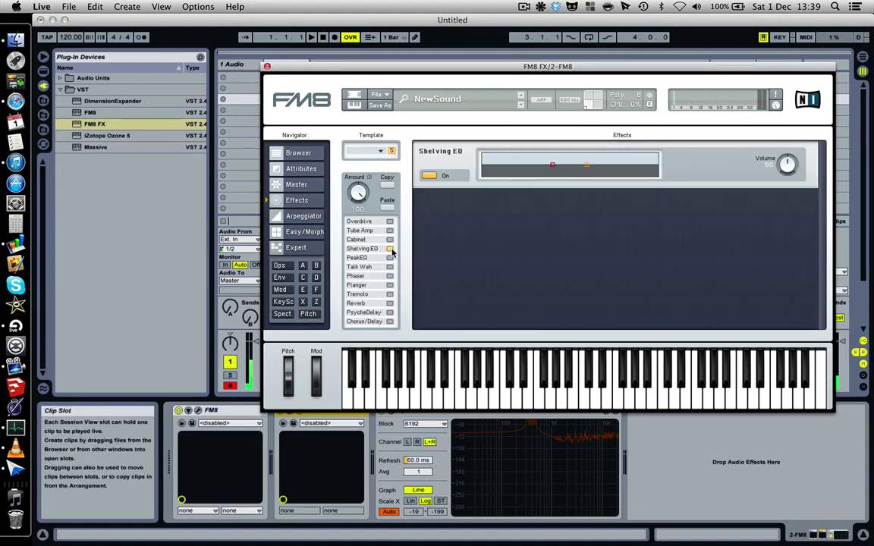
left_click(390, 304)
left_click(389, 249)
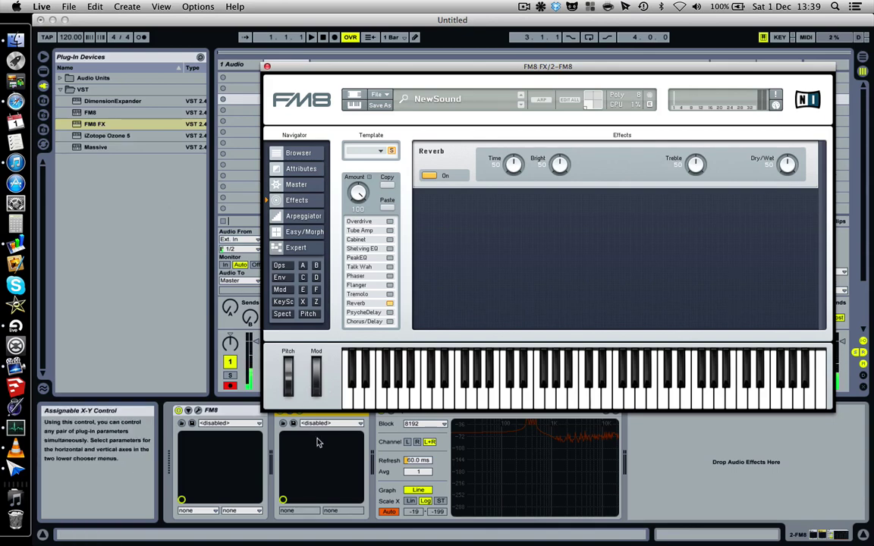
left_click(330, 412)
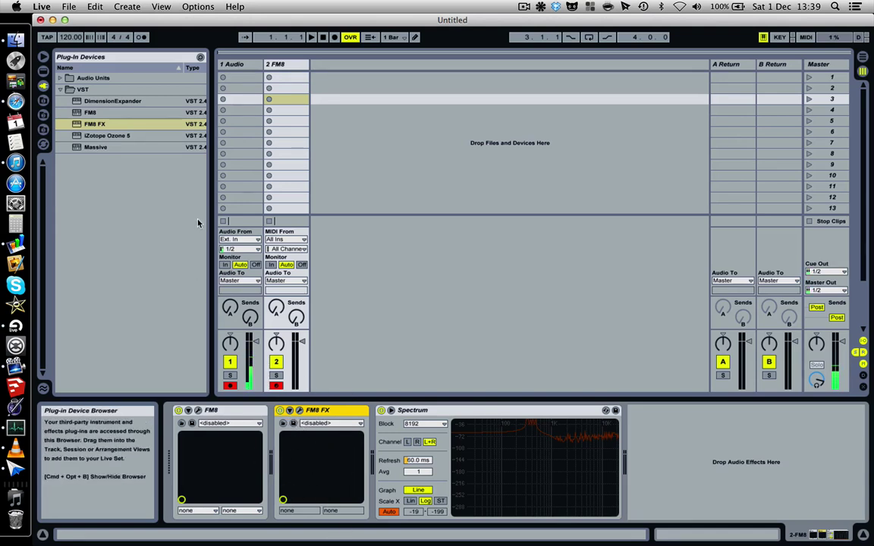
Insert Live's Saturator between FM8 and FM8 FX, and remove it from the chain.
left_click(43, 71)
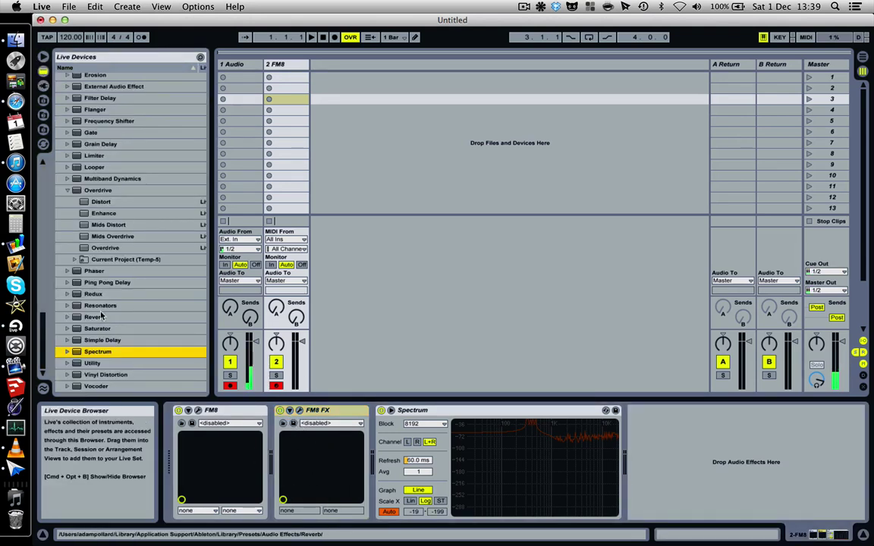
left_click_drag(98, 329, 245, 461)
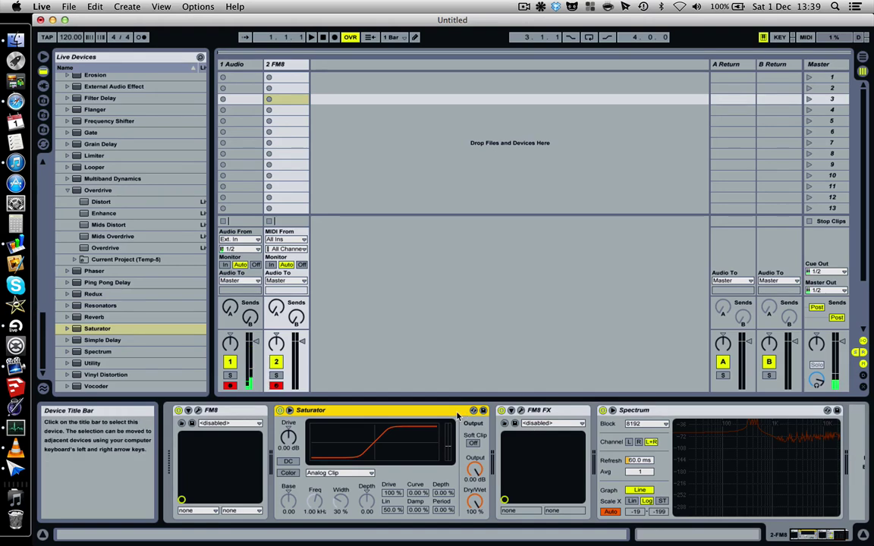
key("Delete")
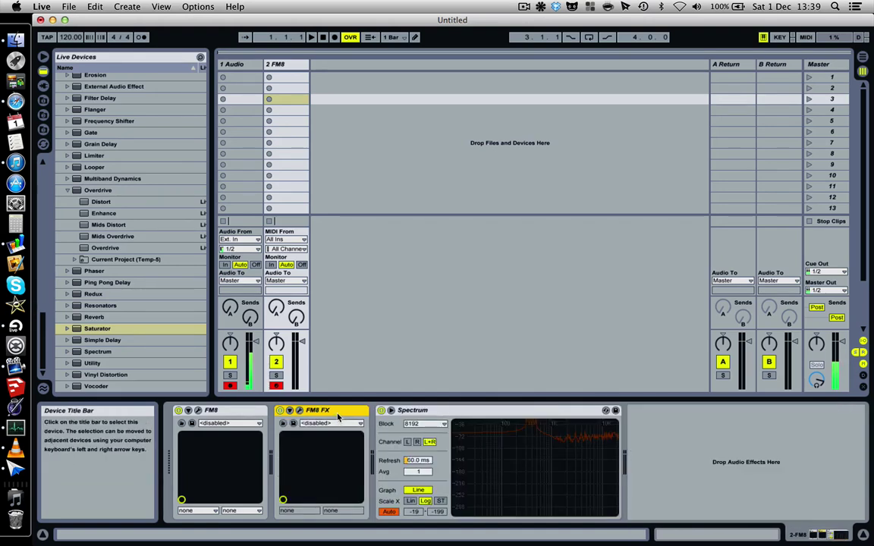
Delete the FM8 FX device from the track and reopen the FM8 instrument's plug-in window.
key("Delete")
left_click(228, 411)
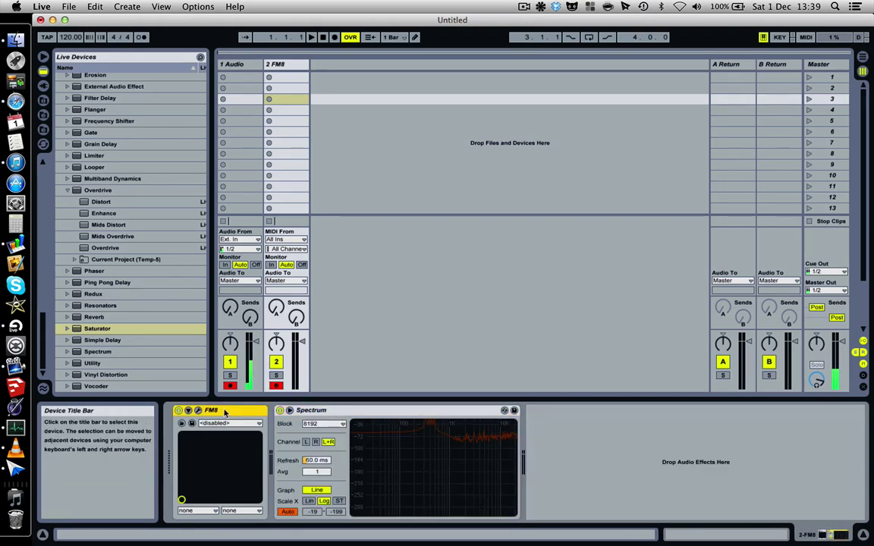
left_click(199, 410)
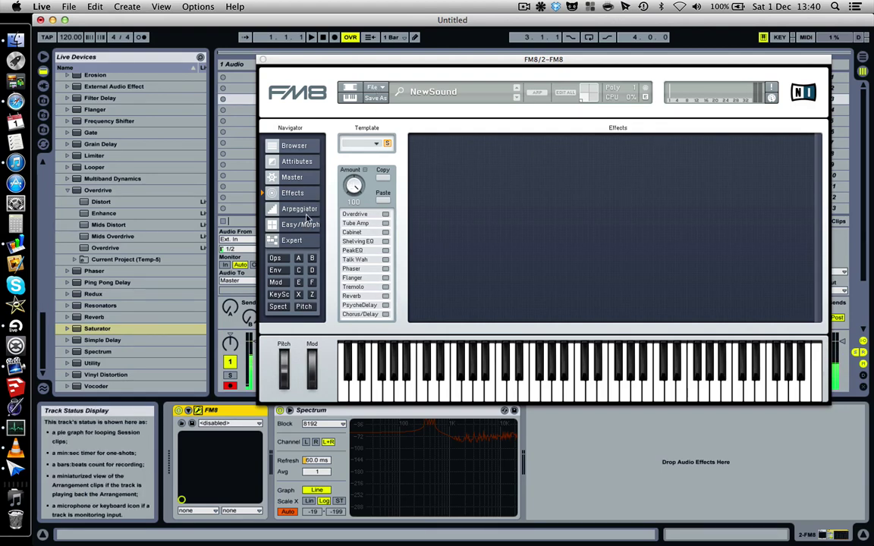
View FM8's Arpeggiator and Easy/Morph pages, and open the Expert page with the operators and FM matrix.
left_click(307, 213)
left_click(303, 225)
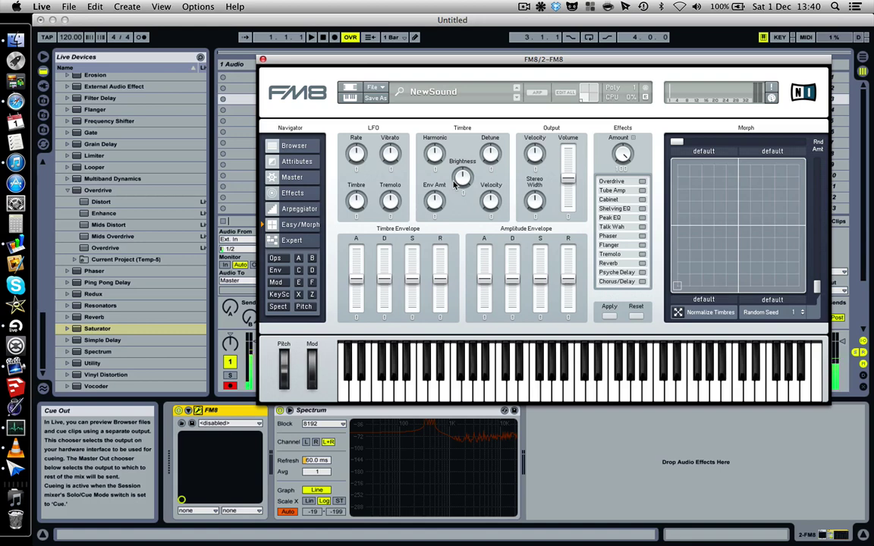
left_click(301, 243)
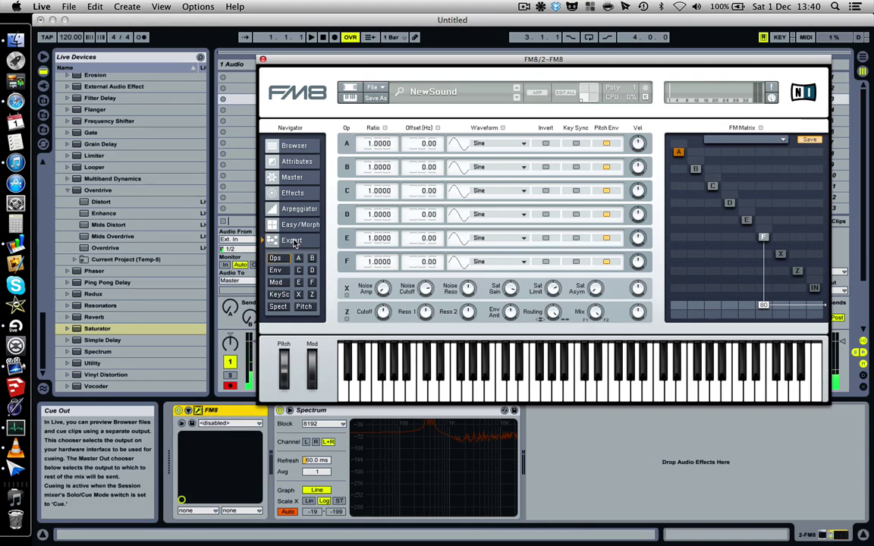
left_click(530, 5)
left_click(525, 4)
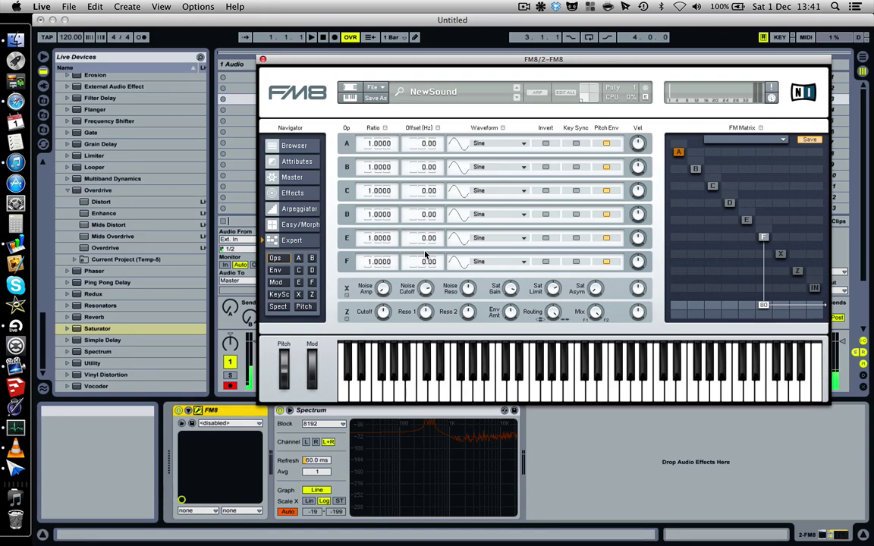
left_click(524, 6)
left_click(539, 38)
Set operator C's waveform to Triangle and operator D's waveform to 3rd Formant.
left_click(517, 192)
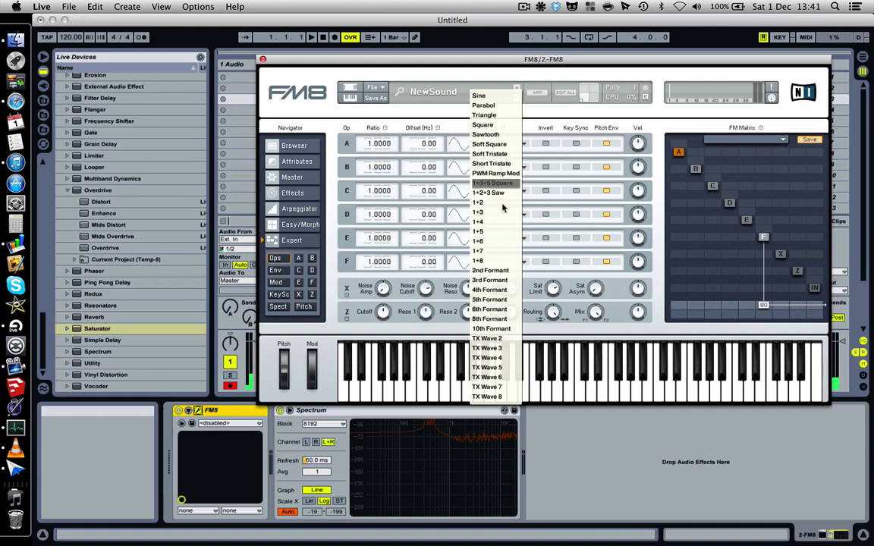
left_click(493, 114)
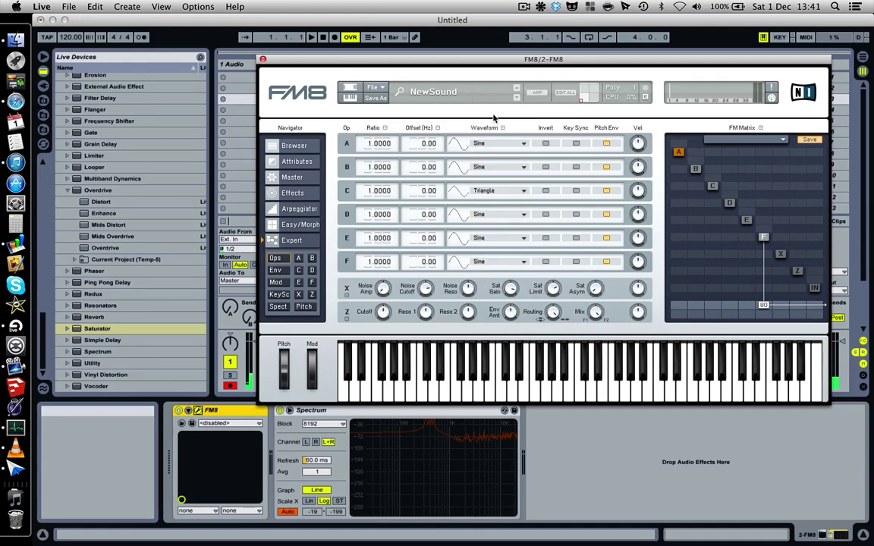
left_click(490, 216)
left_click(454, 256)
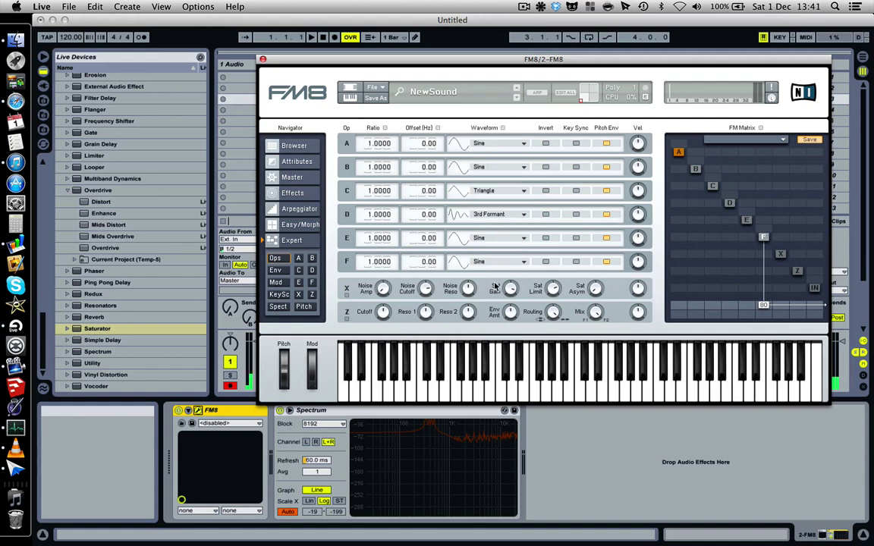
Browse the available waveforms for operators E and C without changing either one.
left_click(492, 241)
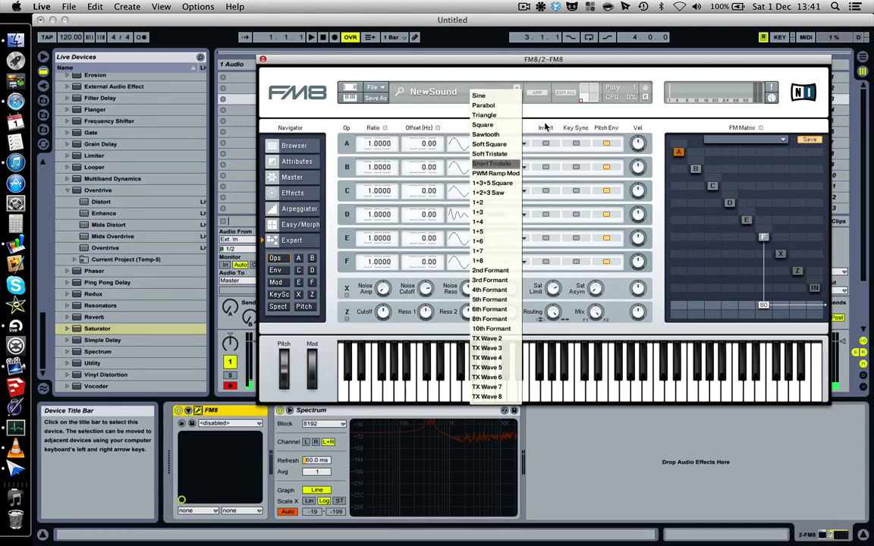
left_click(492, 115)
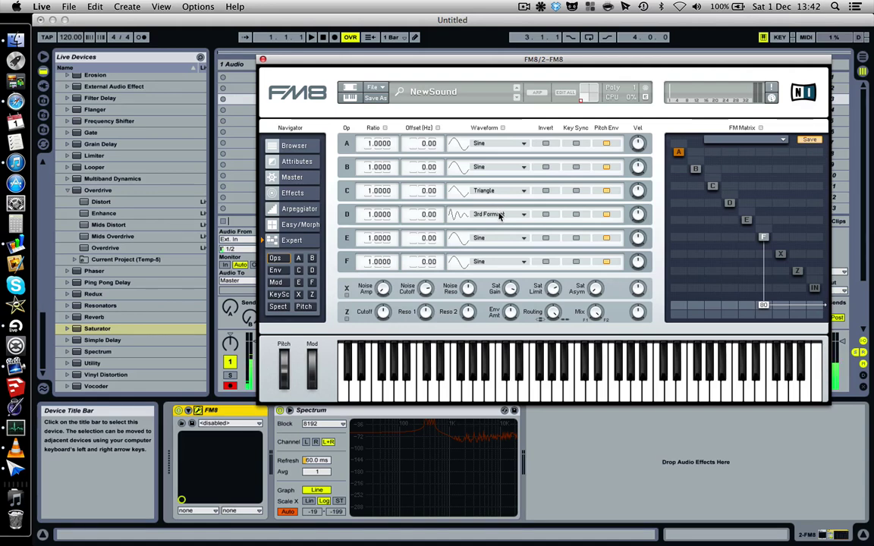
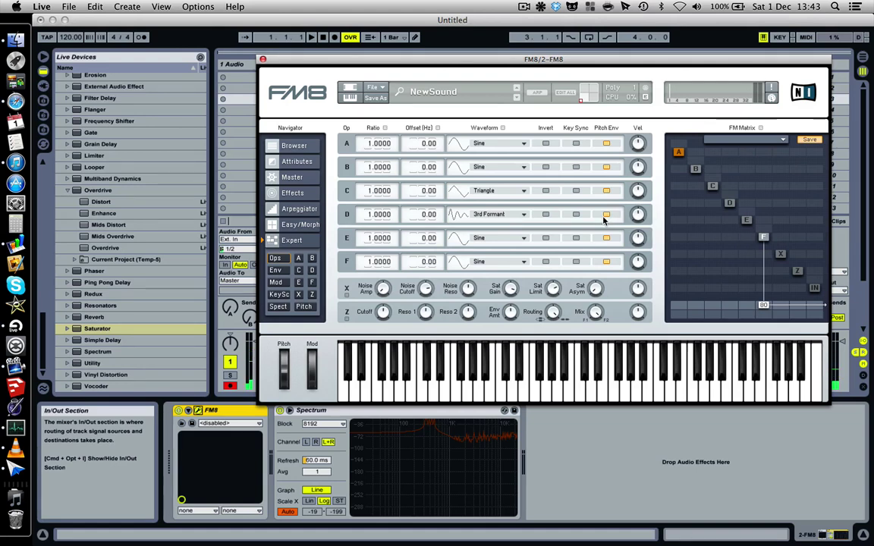
left_click(522, 192)
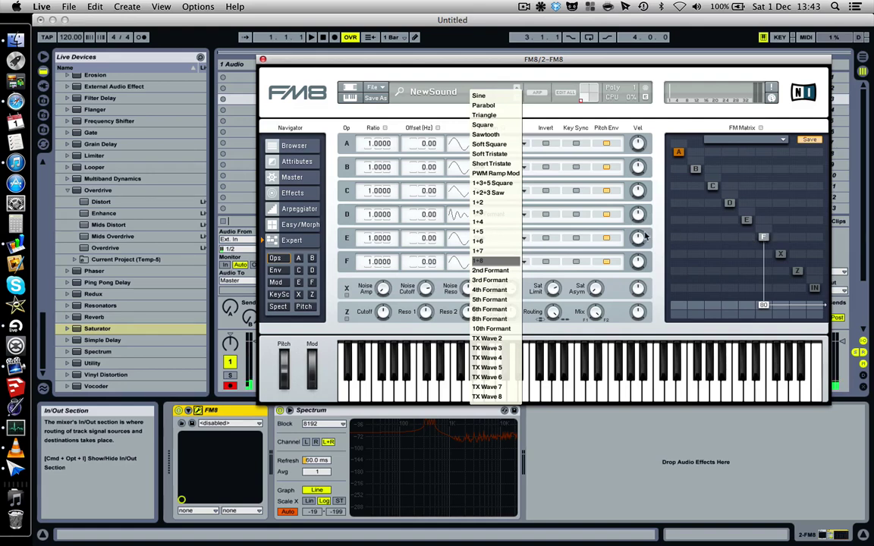
left_click(615, 212)
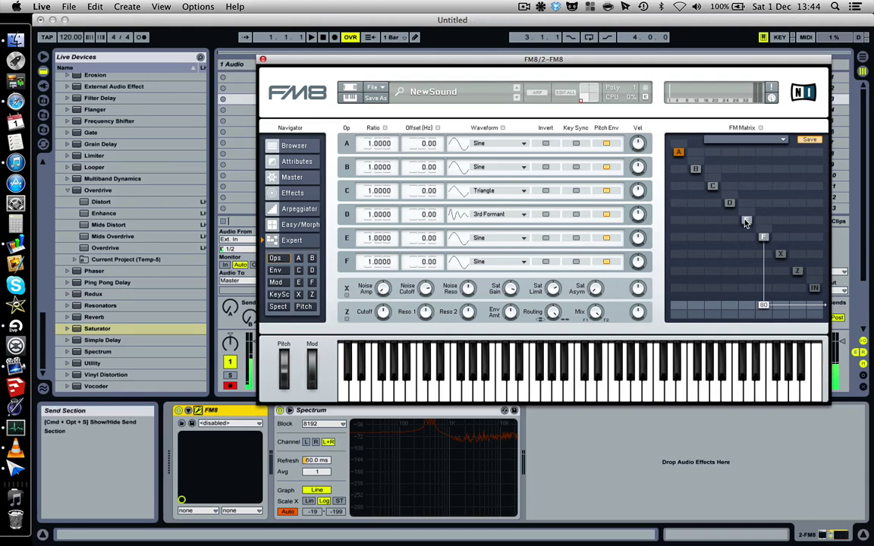
Set operator E's waveform to 4th Formant and try its output level at 100, 27 and off in the FM matrix.
left_click(503, 239)
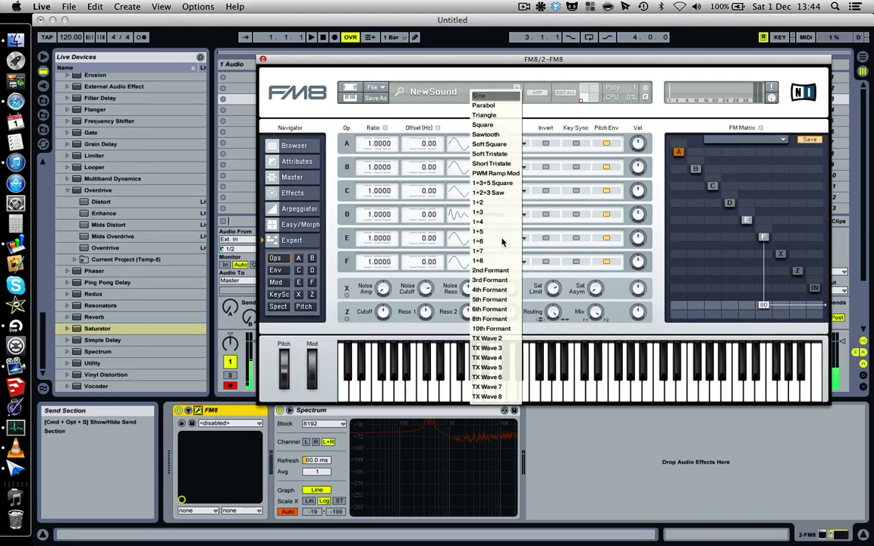
left_click(497, 295)
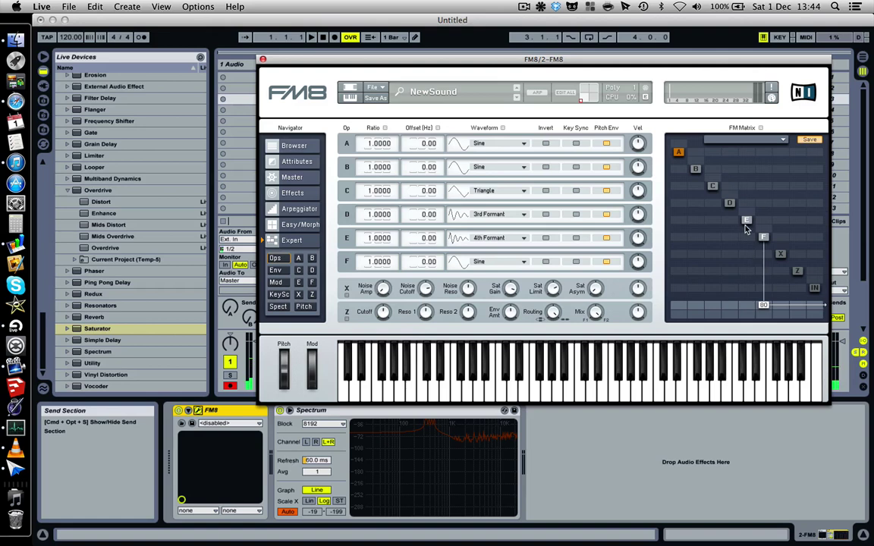
left_click(747, 304)
mouse_move(747, 304)
left_mouse_down()
mouse_move(749, 235)
mouse_move(749, 292)
left_mouse_up()
left_click_drag(746, 307, 734, 229)
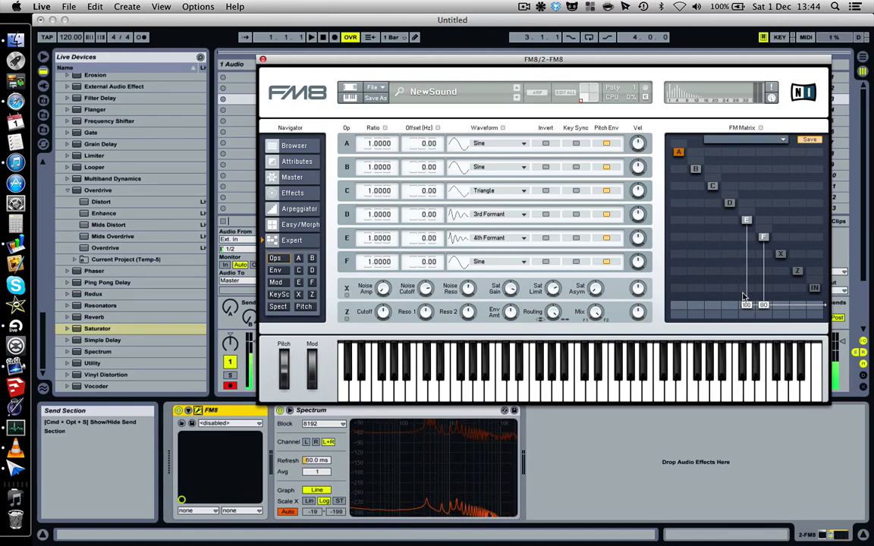
left_click_drag(742, 310, 749, 315)
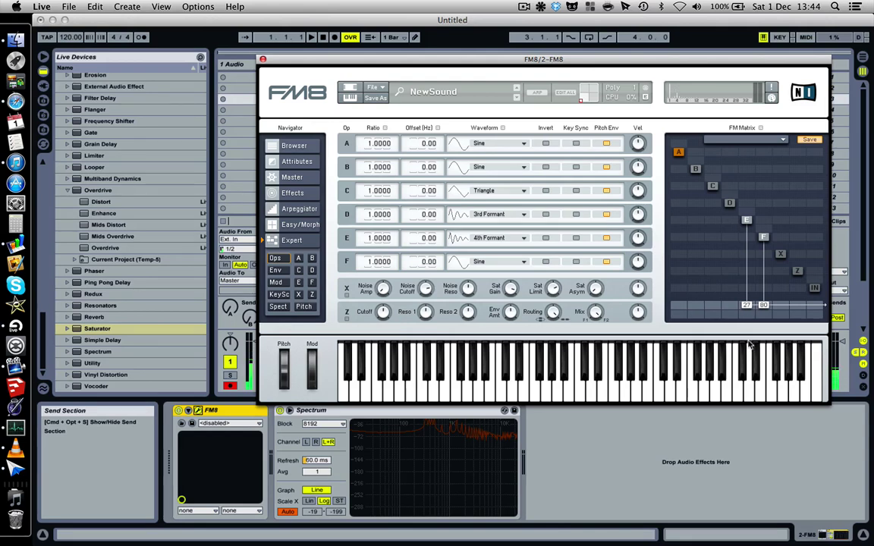
left_click_drag(747, 307, 751, 309)
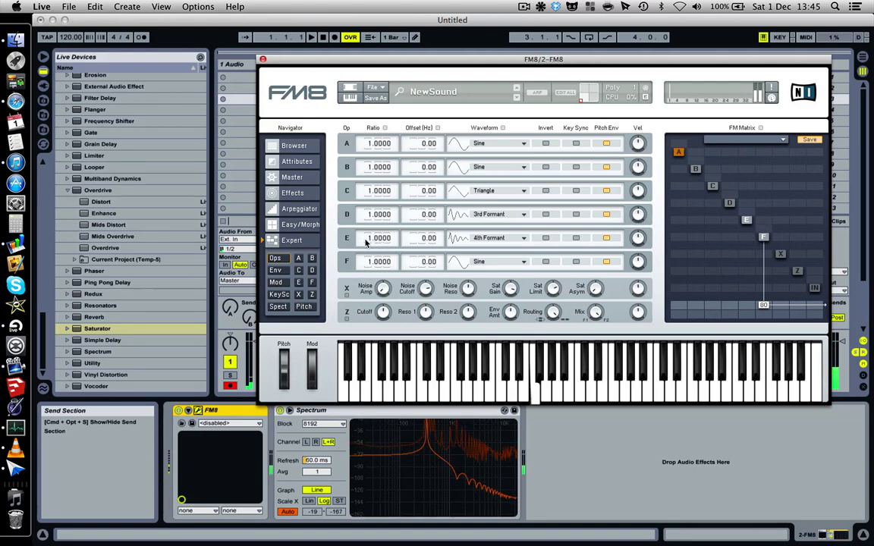
Set operator E's ratio to 4.6000 and route it to the output at level 62 in the FM matrix.
left_click_drag(368, 243, 367, 219)
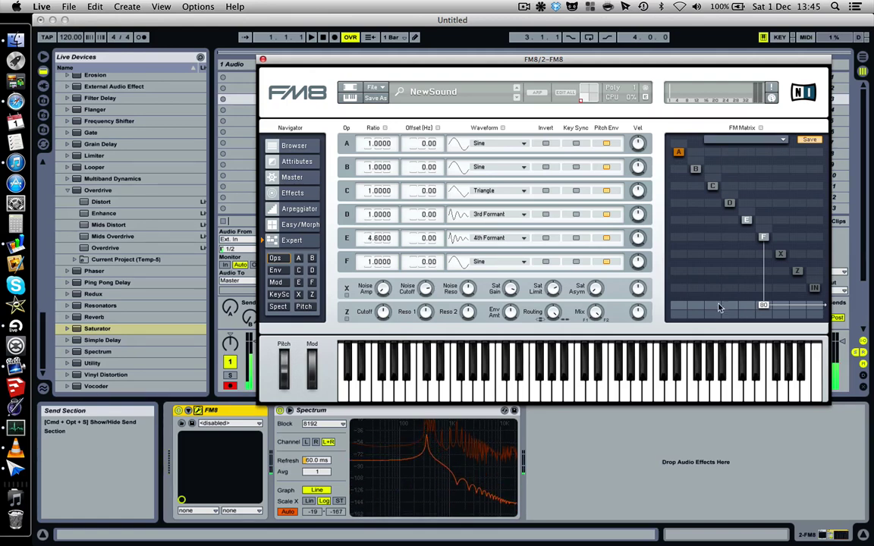
left_click_drag(751, 309, 751, 274)
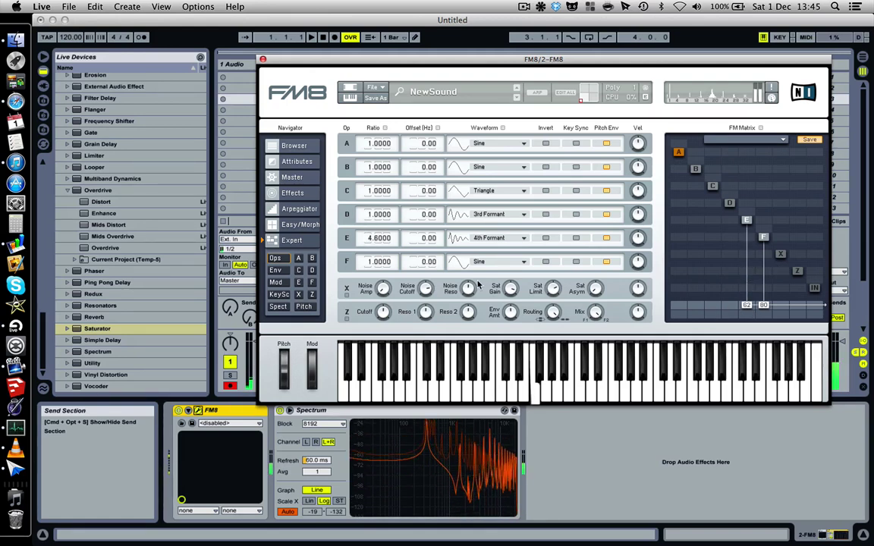
Try several ratios for operator E, including 5.6000, and set the ratio to 2.0000.
left_click_drag(367, 236, 368, 242)
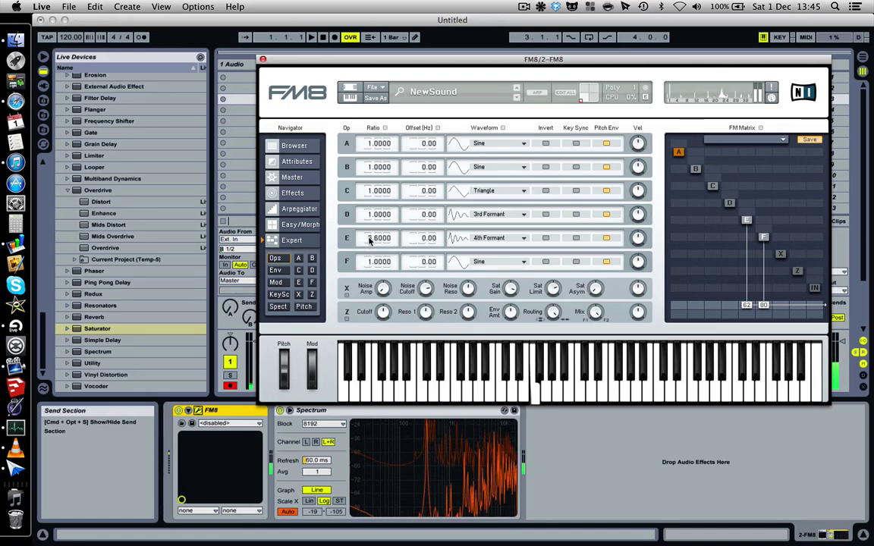
left_click_drag(369, 238, 373, 239)
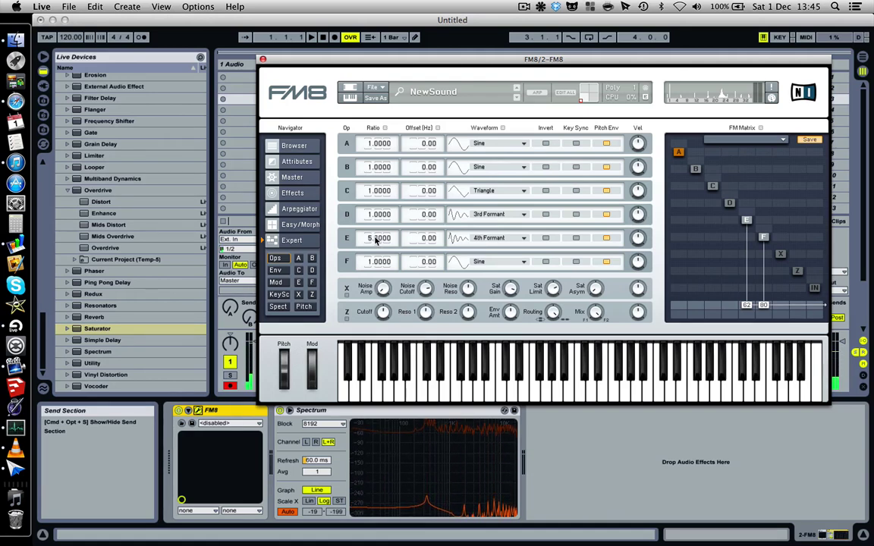
double_click(383, 242)
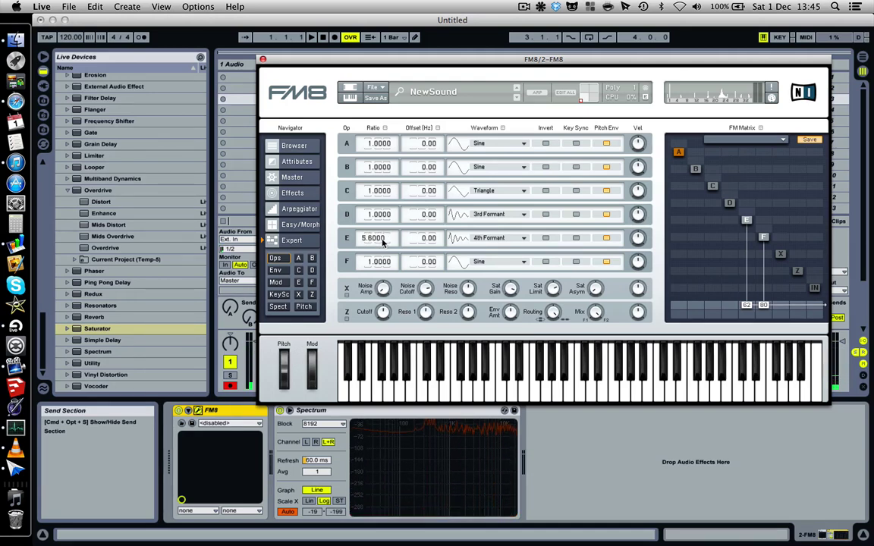
type("2")
key("Return")
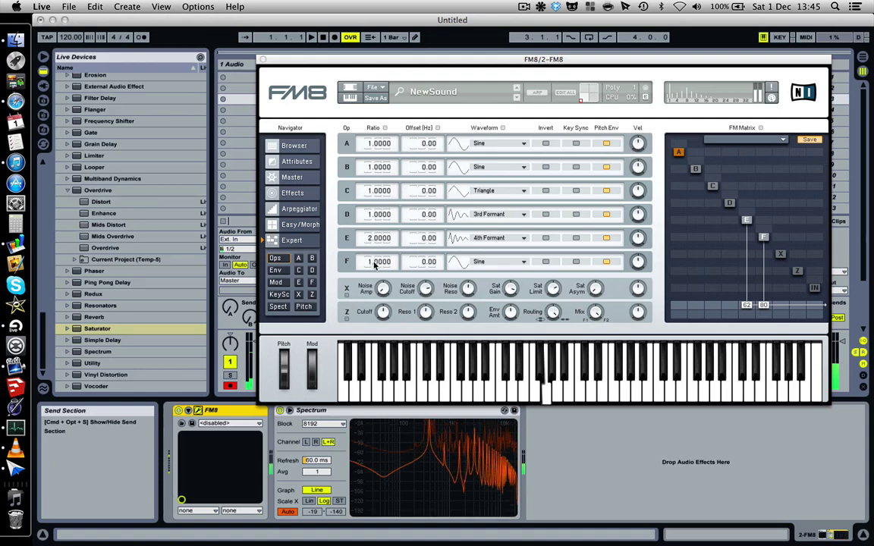
Set operator E's ratio to 0.5000.
left_click_drag(370, 236, 377, 237)
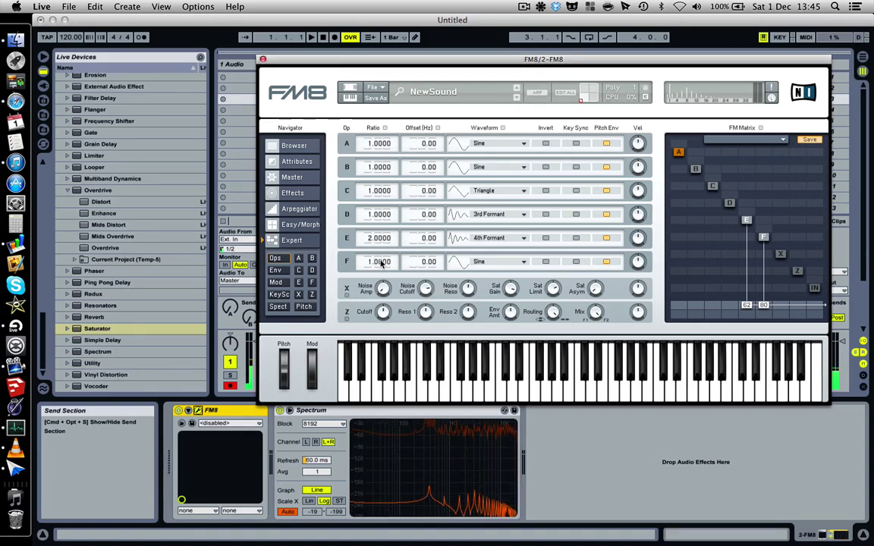
double_click(376, 239)
type("0")
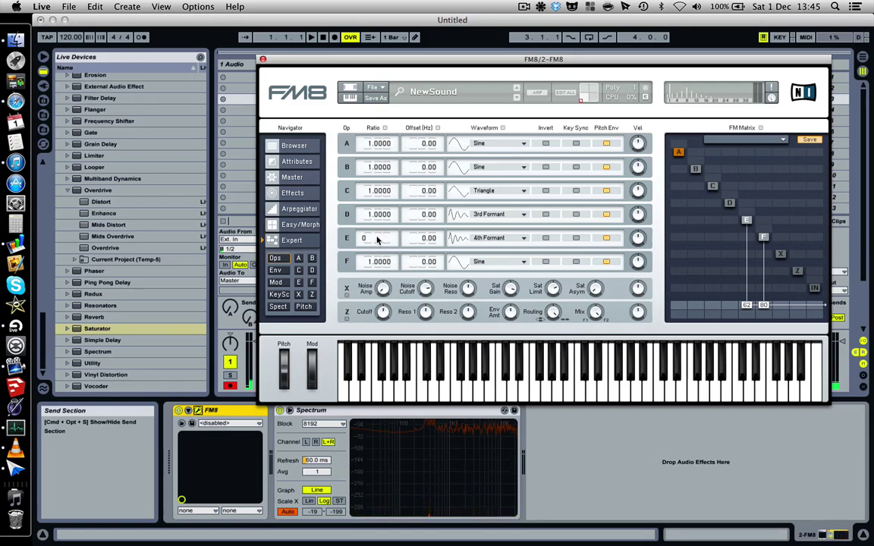
type(".5")
key("Return")
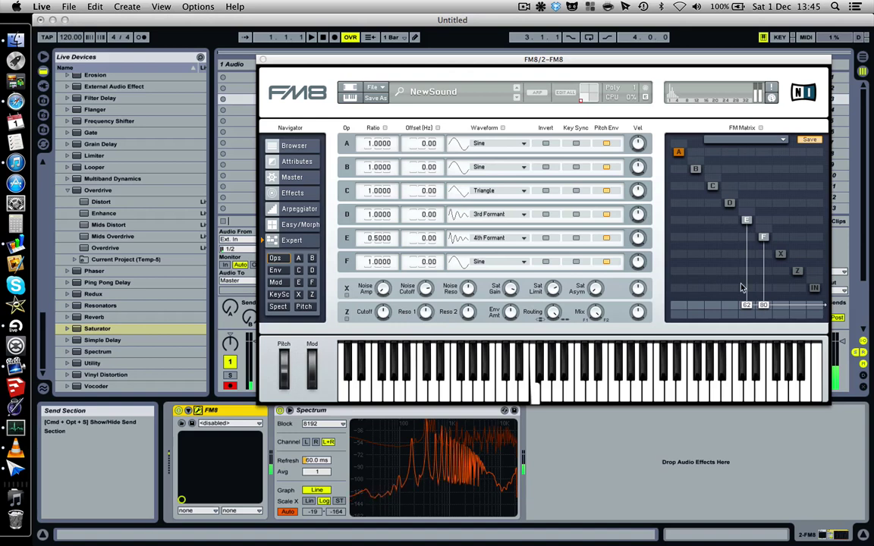
Switch off operator E and try ratios of 0.5000 and 0.0100 for operator F.
left_click(748, 221)
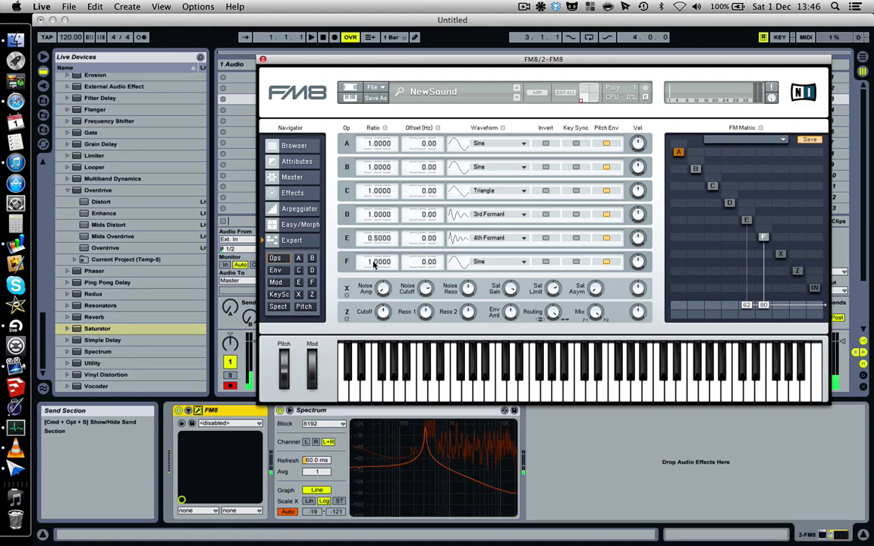
left_click_drag(373, 263, 374, 267)
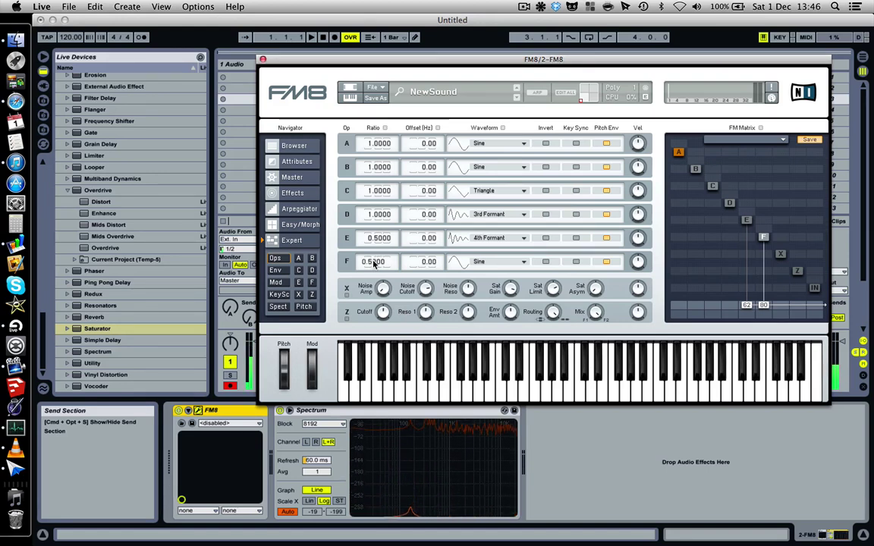
left_click_drag(375, 264, 371, 265)
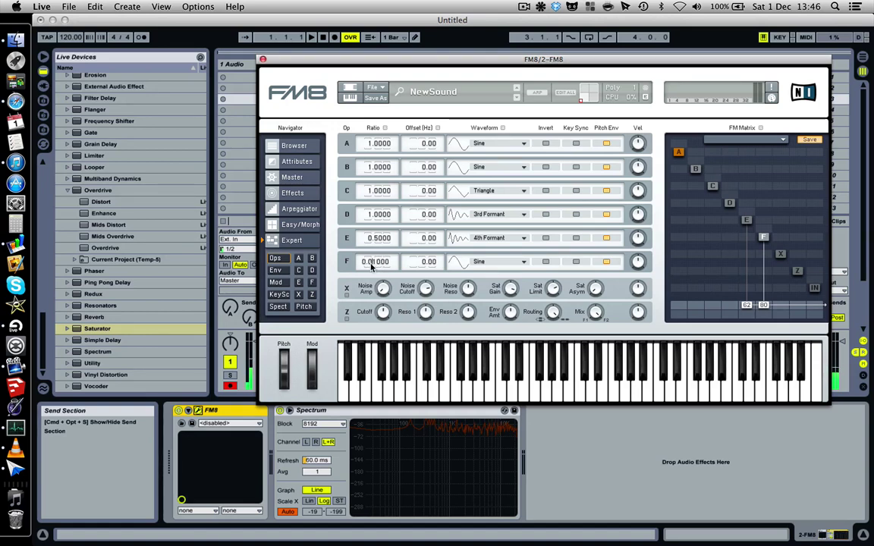
key("Return")
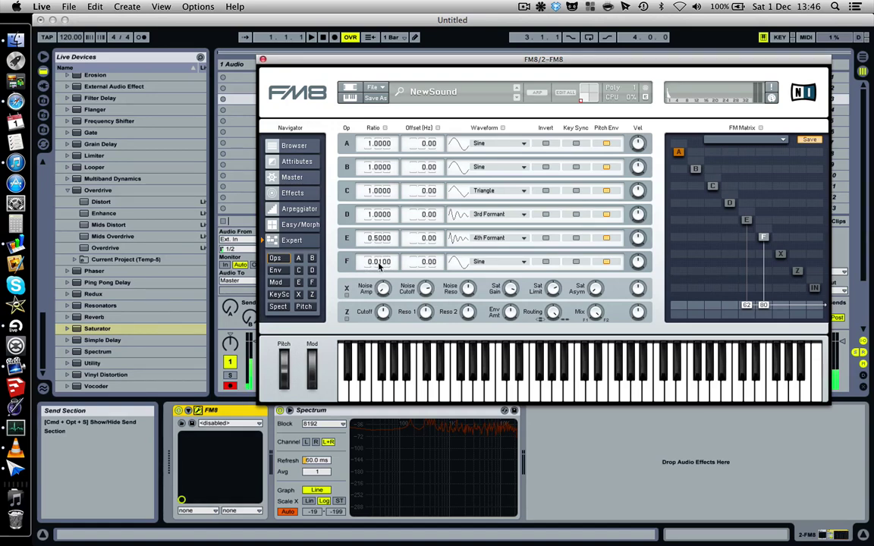
Set operator F's ratio to 1.0000.
double_click(378, 266)
key("BackSpace")
key("BackSpace")
key("BackSpace")
type("1")
key("Return")
Set operator E's ratio to 2.0000, and switch the operator back on with its output level at 100.
left_click(335, 219)
scroll(372, 242, "down", 1)
scroll(372, 242, "down", 1)
scroll(372, 242, "up", 10)
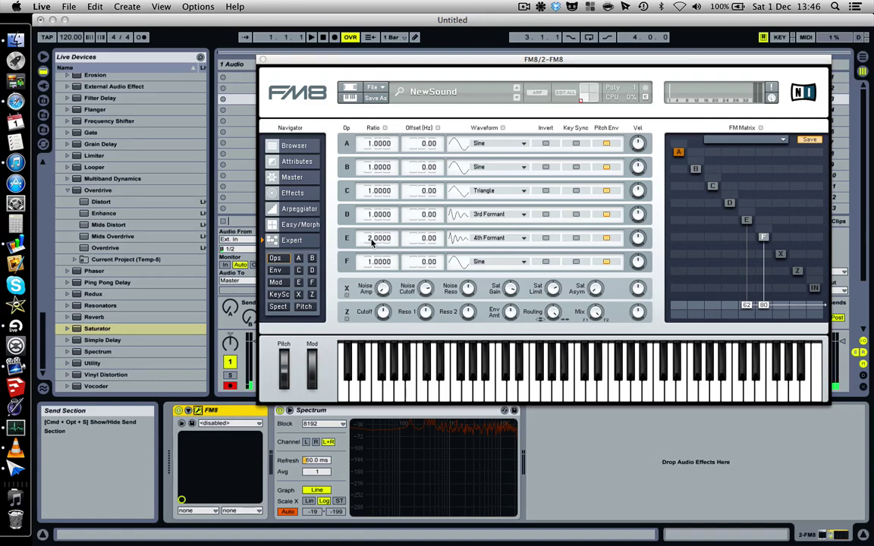
left_click(673, 197)
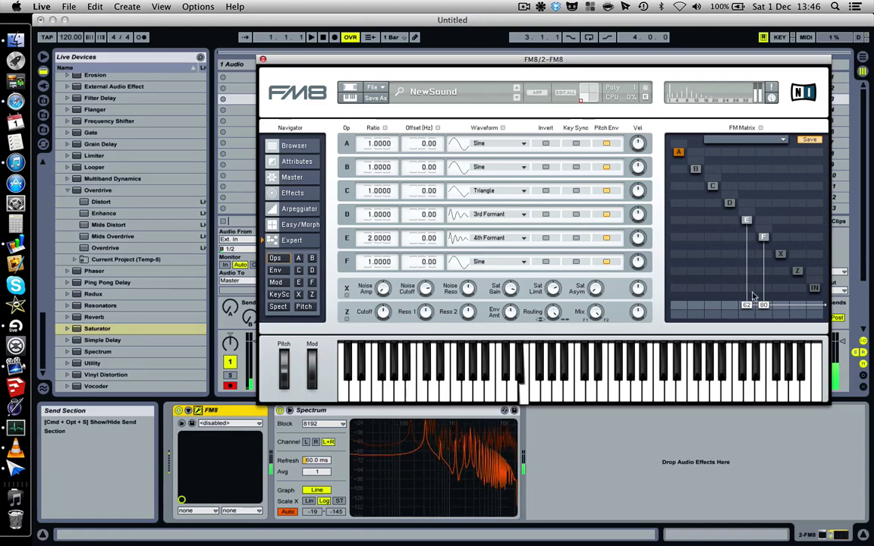
left_click_drag(753, 296, 748, 267)
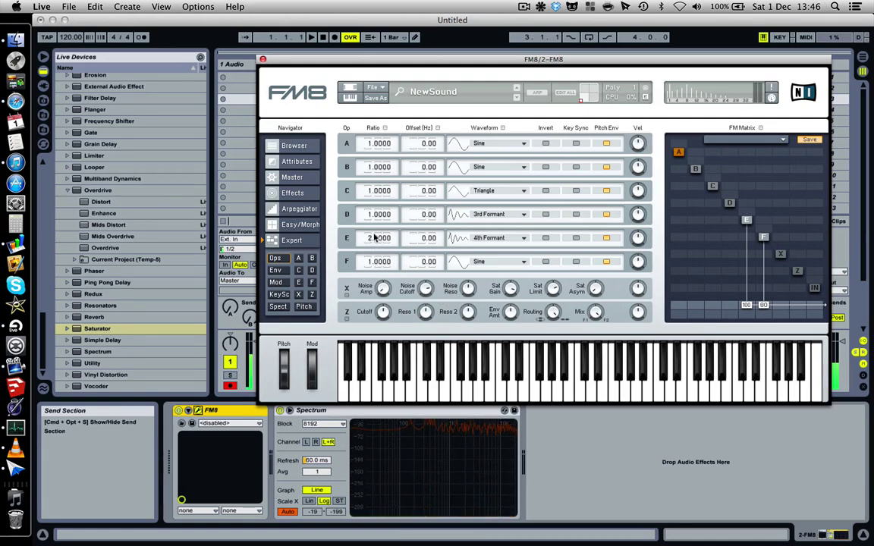
Fine-tune operator E's ratio to 1.9090 and play a few notes to hear it.
left_click_drag(374, 238, 370, 240)
left_click_drag(371, 240, 370, 240)
left_click_drag(384, 243, 396, 297)
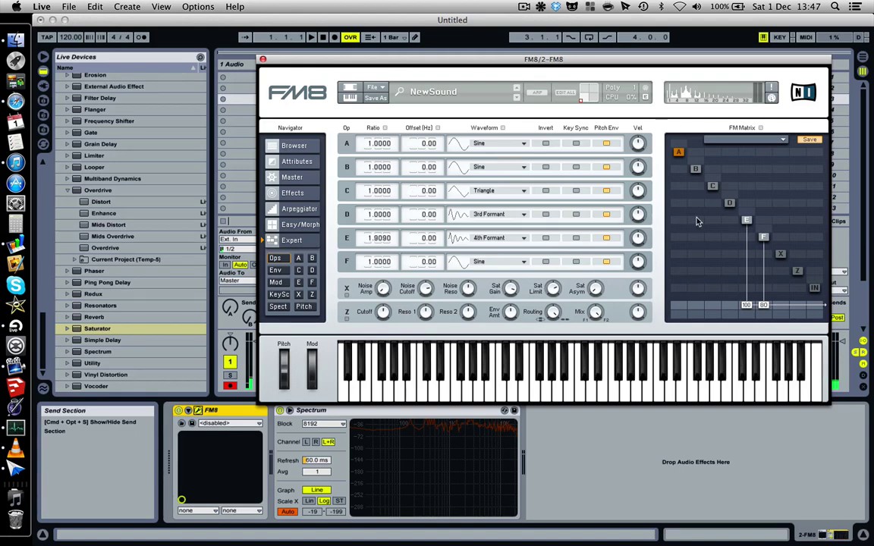
key("f")
key("h")
key("s")
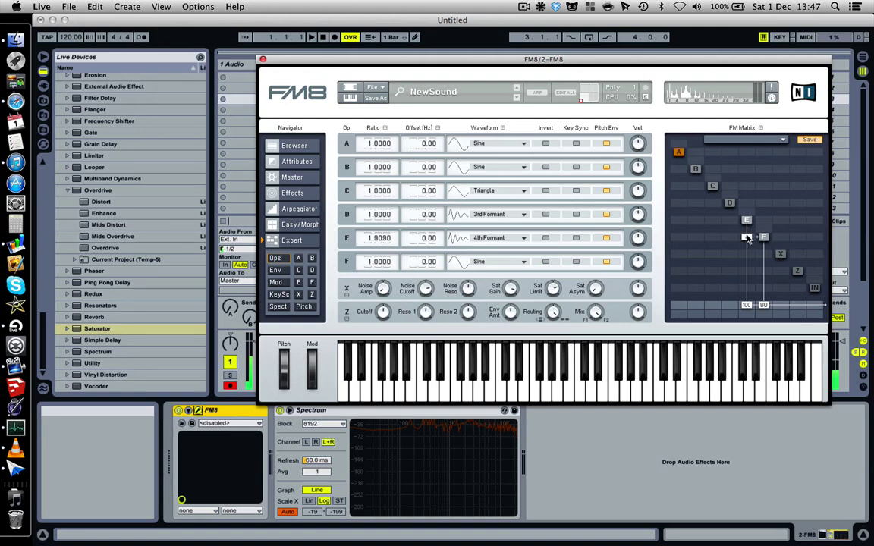
Route operator E into operator F in the FM matrix and adjust the modulation level to 25.
left_click_drag(747, 237, 736, 197)
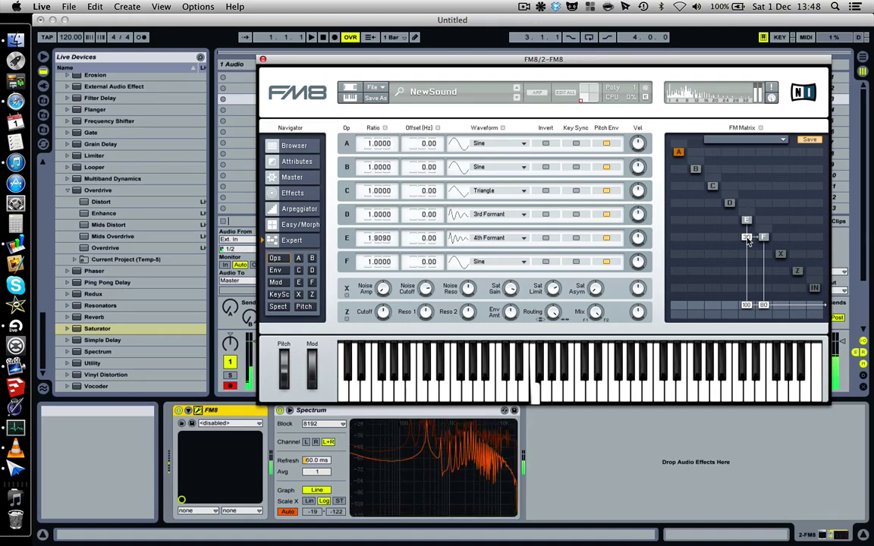
mouse_move(748, 240)
left_mouse_down()
mouse_move(745, 217)
mouse_move(746, 241)
mouse_move(747, 225)
left_mouse_up()
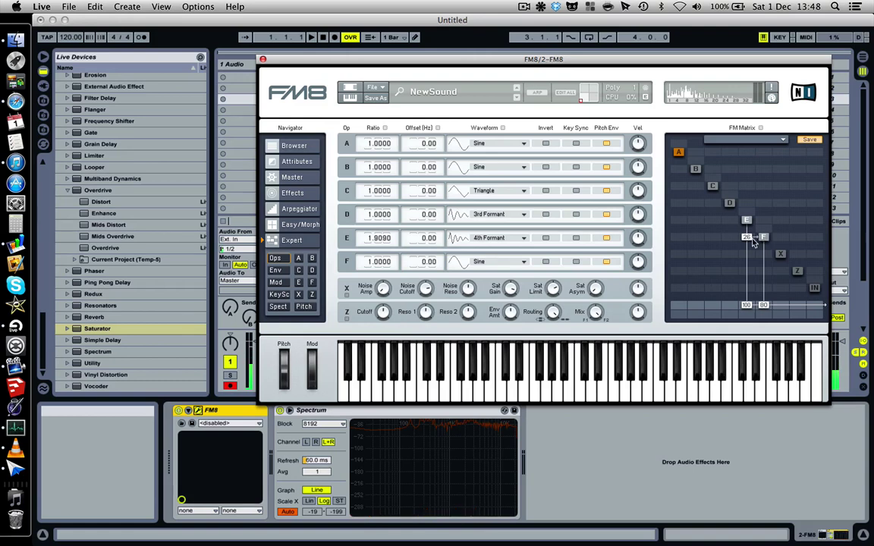
mouse_move(747, 236)
left_mouse_down()
mouse_move(747, 218)
mouse_move(747, 240)
left_mouse_up()
Switch on operator C and set its waveform to TX Wave 5.
left_click(713, 186)
left_click(478, 191)
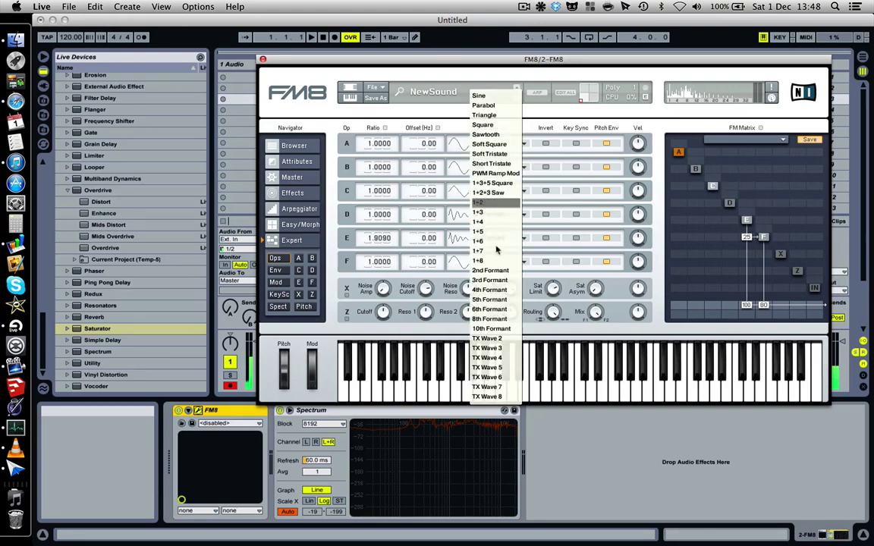
left_click(492, 367)
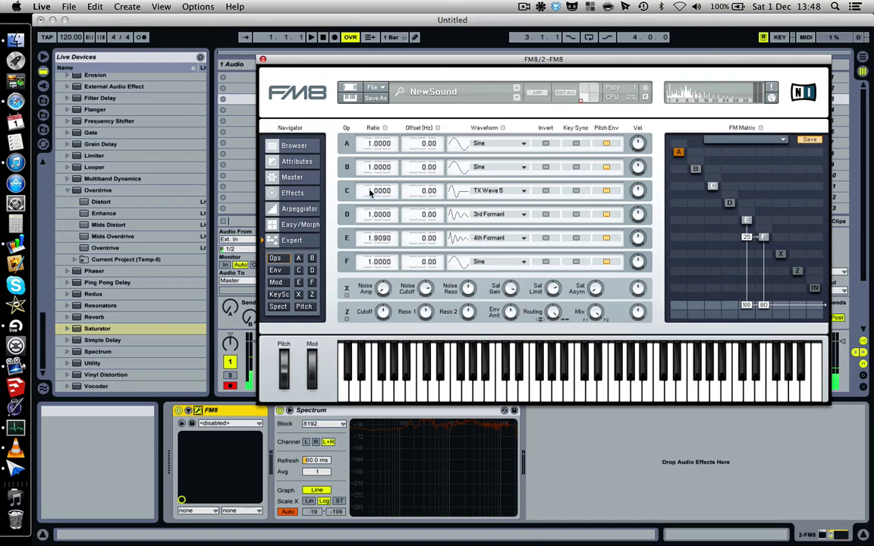
Route operator F into operator C in the FM matrix, trying level 44 and reducing it to 18.
left_click(763, 186)
left_click_drag(763, 166, 763, 158)
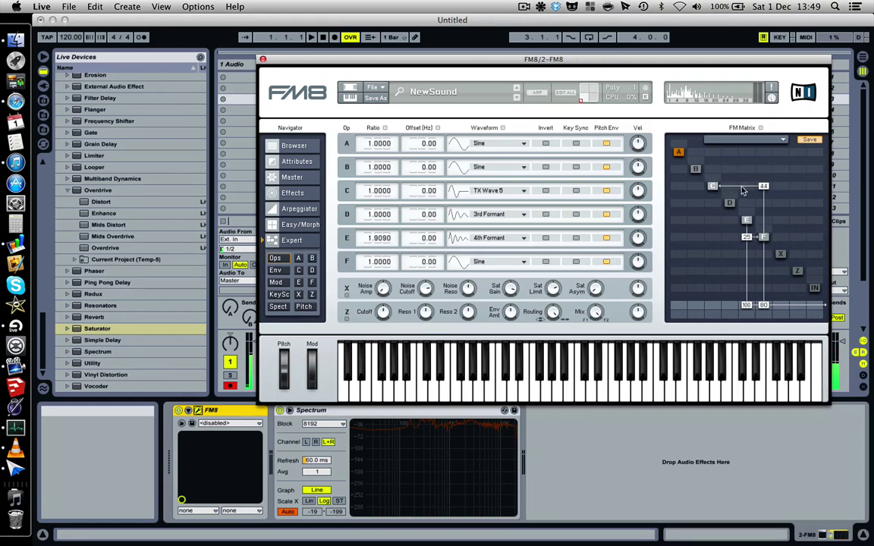
left_click_drag(765, 187, 764, 197)
Send operator C to the output, raising its level to 100, and set the F-to-C modulation to 48.
left_click_drag(719, 307, 720, 281)
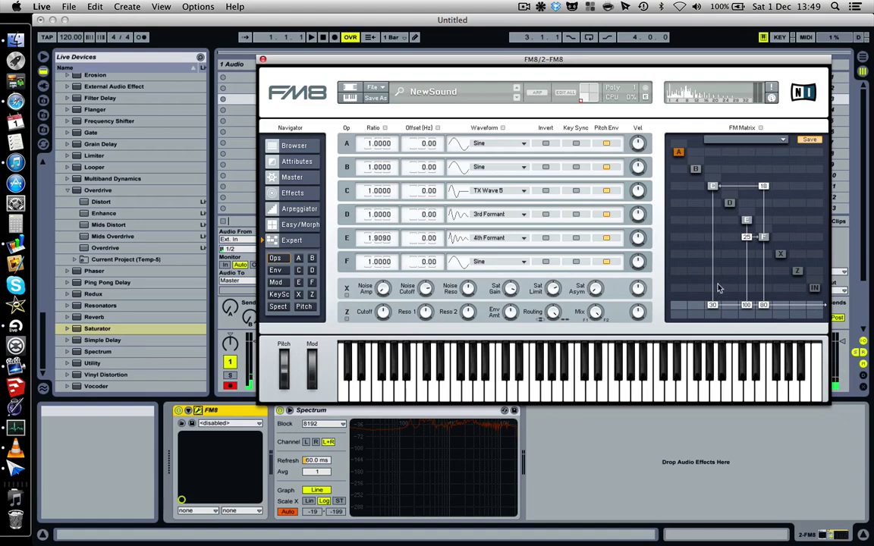
key("a")
mouse_move(763, 186)
left_mouse_down()
mouse_move(761, 153)
mouse_move(762, 173)
left_mouse_up()
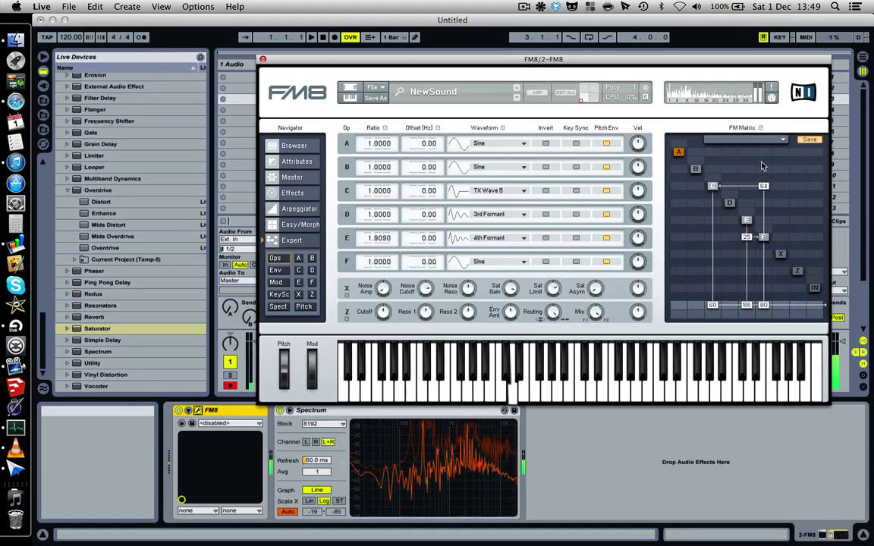
left_click_drag(712, 307, 705, 279)
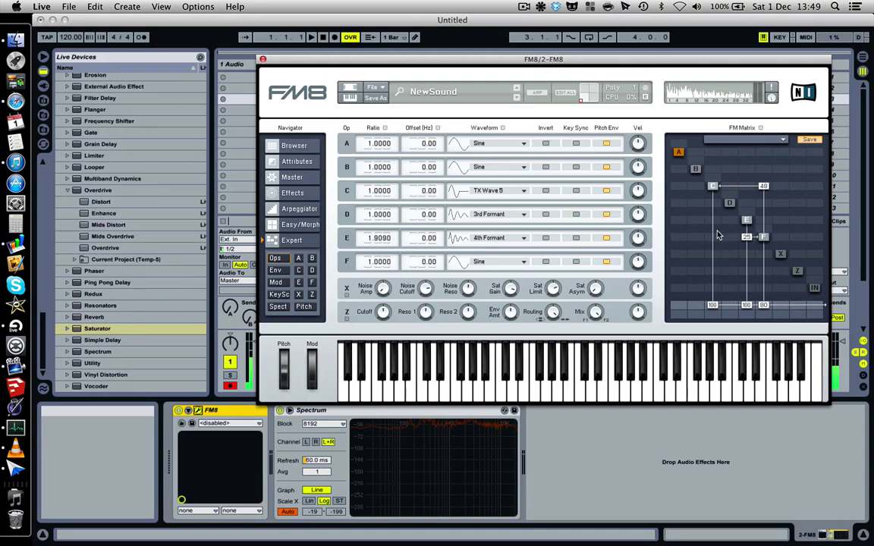
Audition the Synth Lead presets Brachilead, Chordelia and Digisphere from the sound browser.
left_click(294, 145)
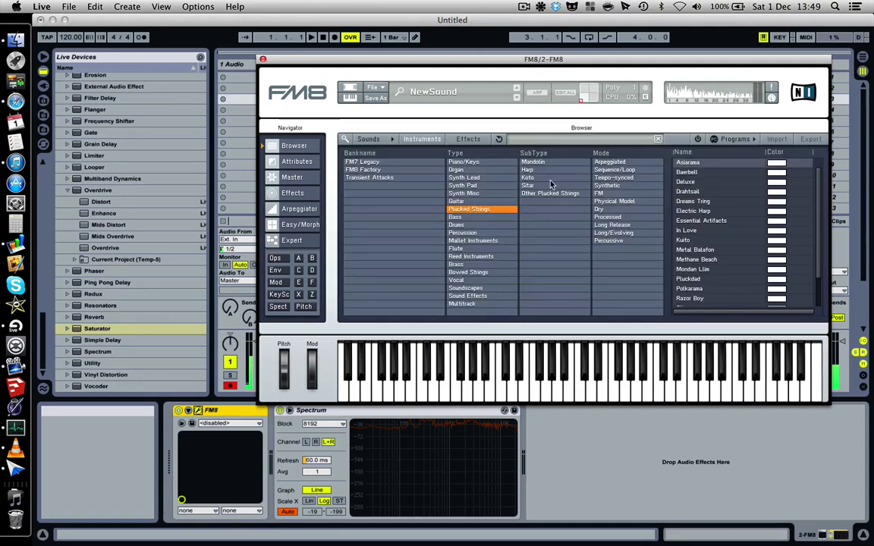
left_click(465, 178)
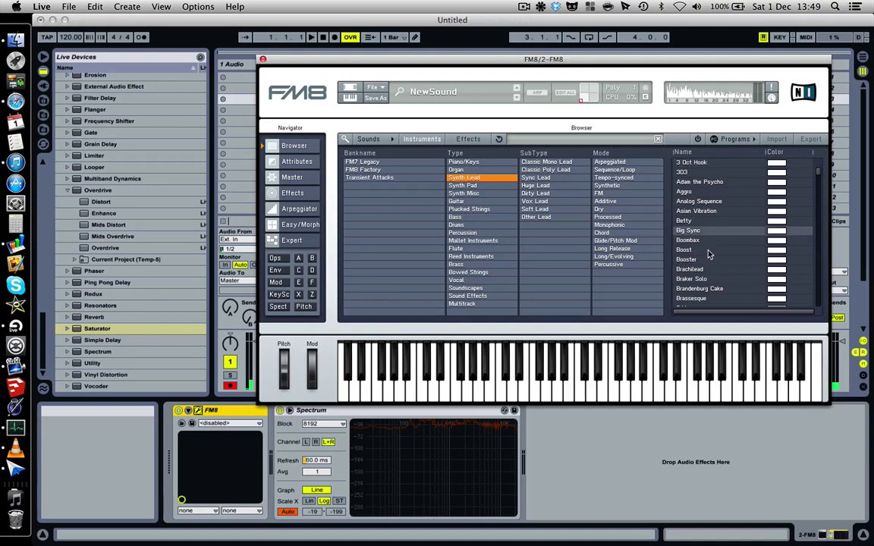
left_click(711, 270)
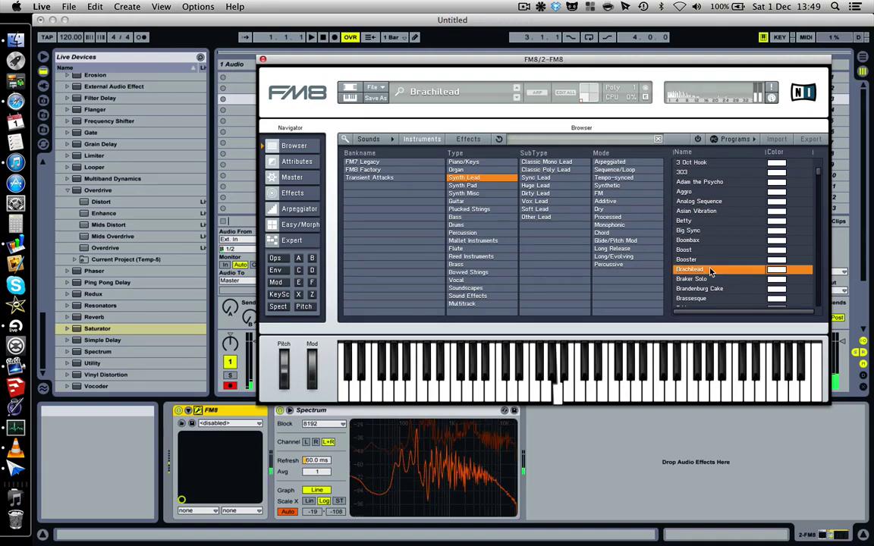
scroll(711, 272, "down", 3)
scroll(711, 272, "down", 2)
left_click(711, 271)
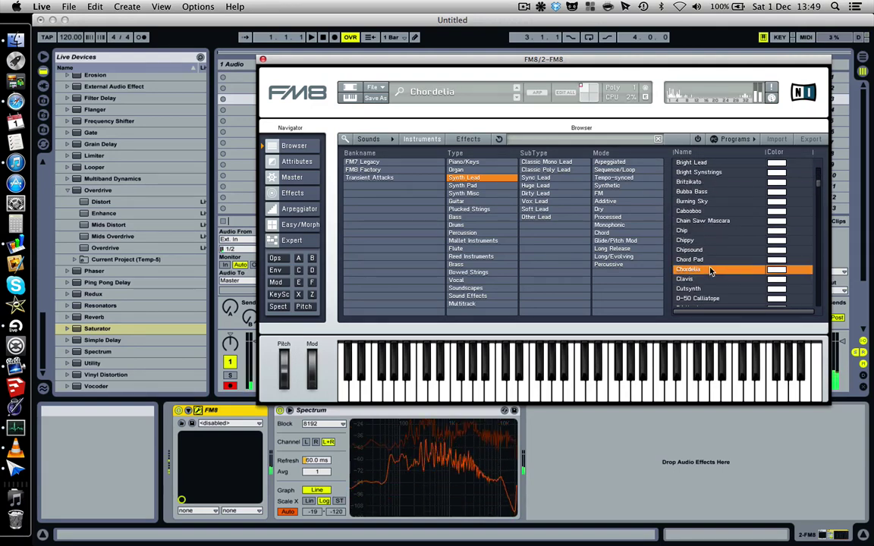
scroll(711, 271, "down", 1)
scroll(710, 271, "down", 3)
left_click(711, 271)
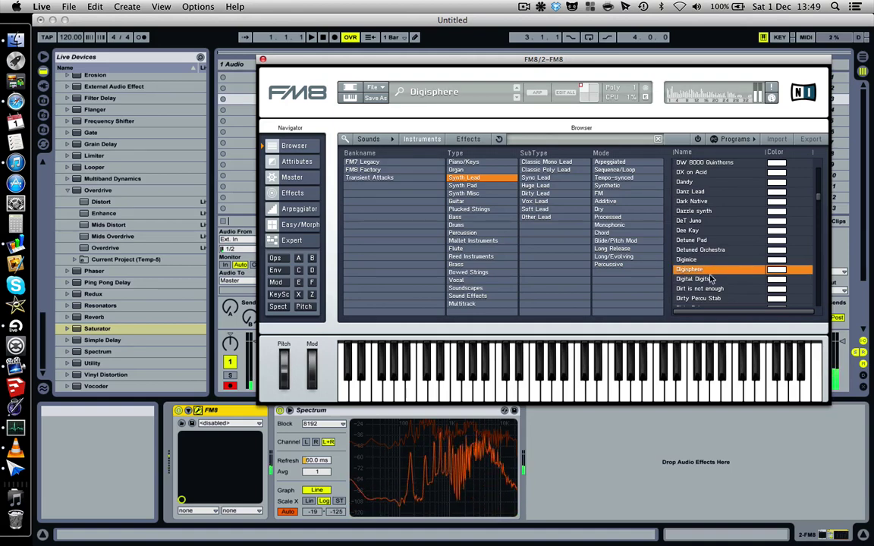
Examine the Digisphere preset's operator settings and FM matrix routing.
left_click(276, 259)
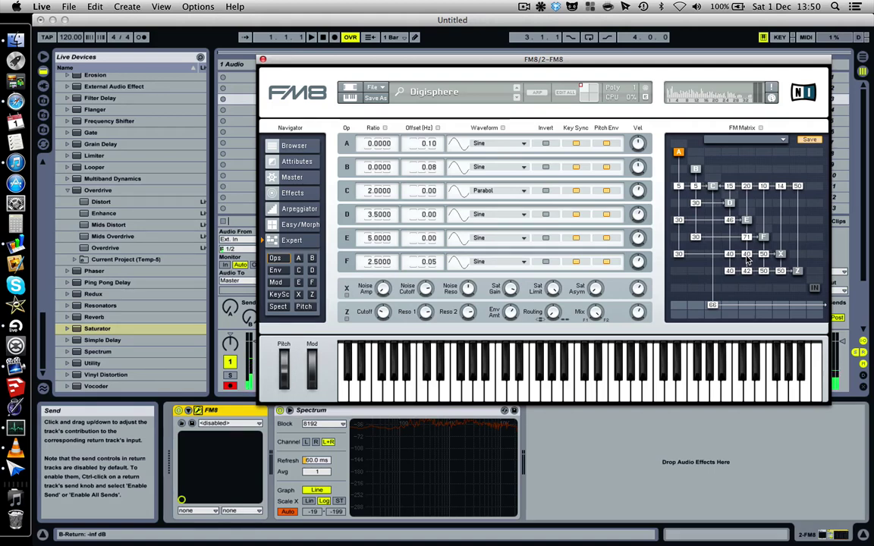
left_click_drag(747, 271, 752, 276)
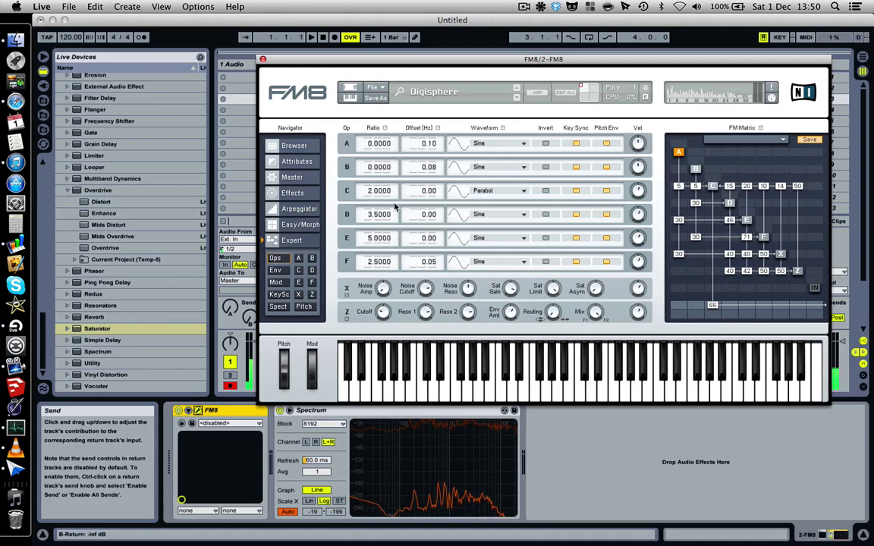
Create a new sound, make it monophonic in the master settings, and return to the operator overview.
left_click(373, 87)
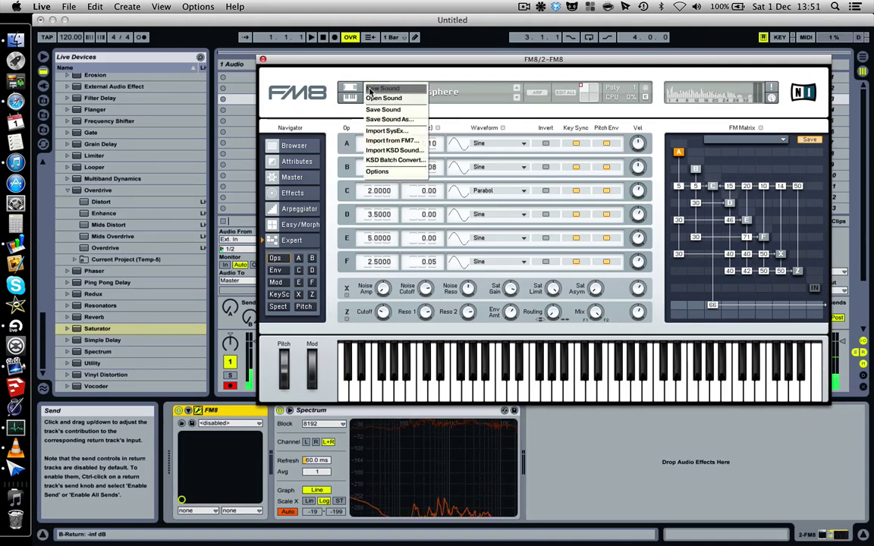
left_click(370, 89)
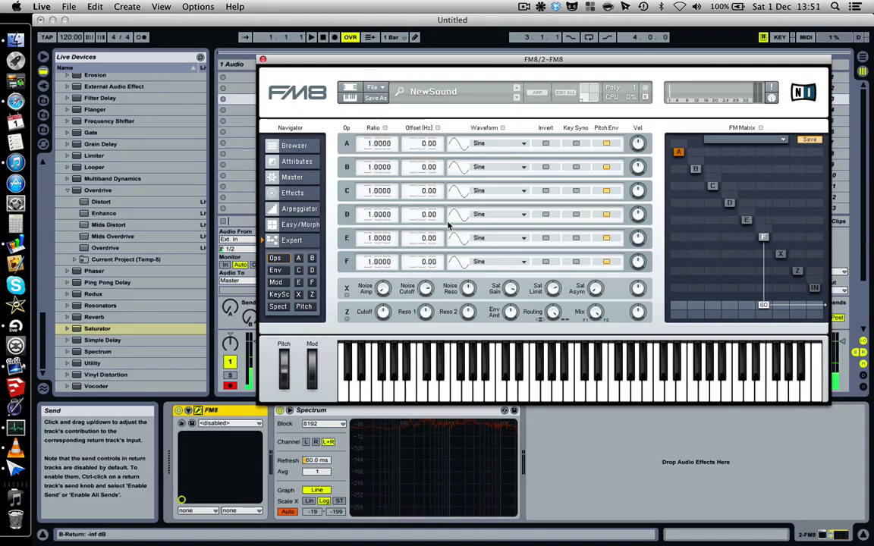
left_click(306, 176)
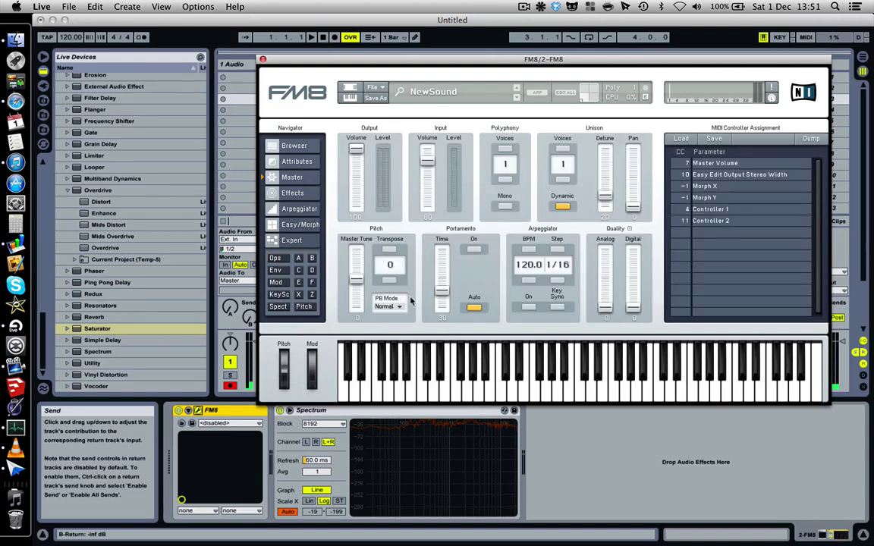
left_click(504, 206)
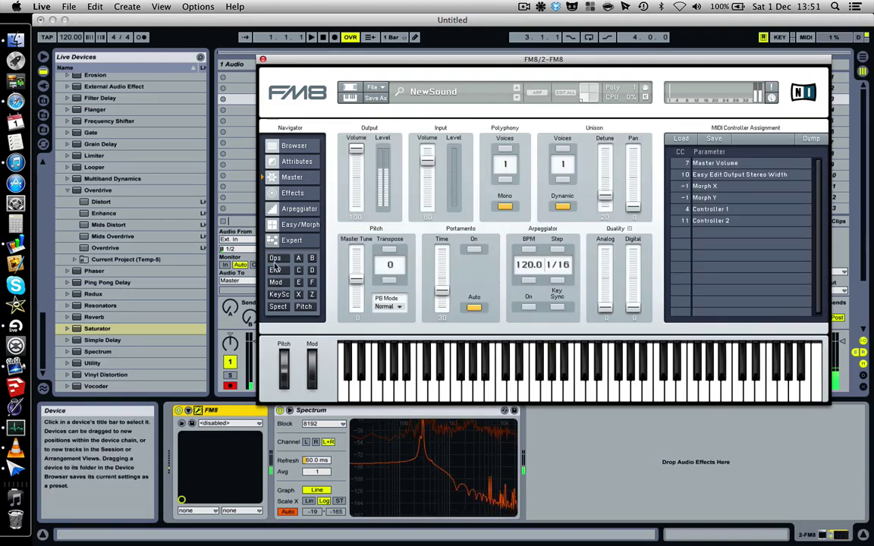
left_click(300, 259)
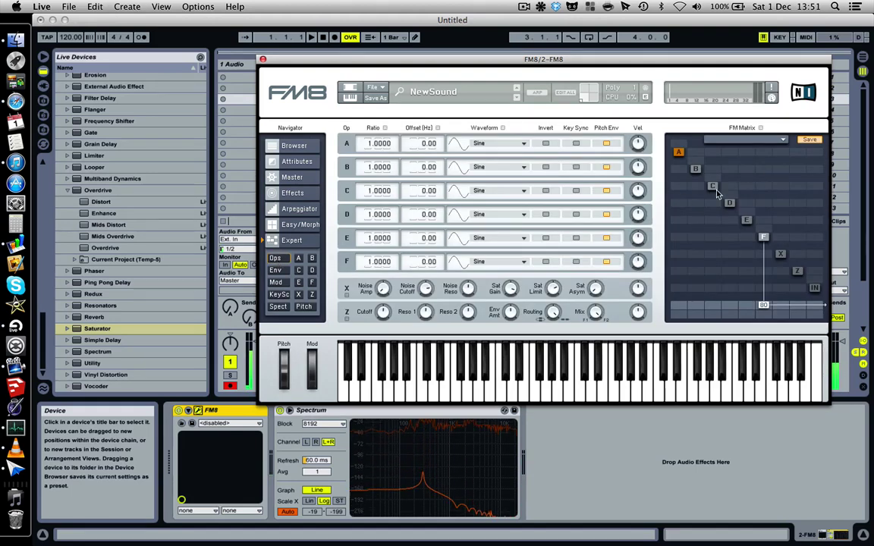
left_click(525, 8)
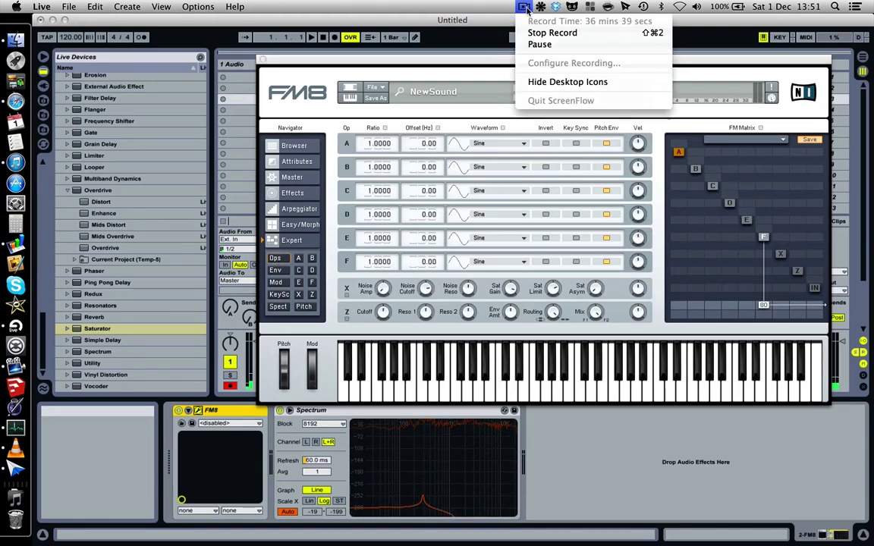
left_click(527, 10)
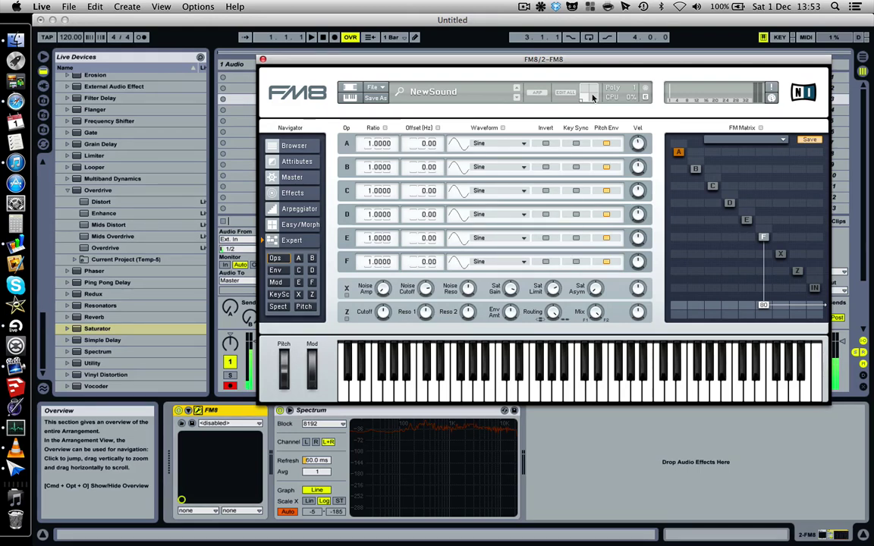
Enable key sync for all six operators, leaving operator F's waveform non-inverted.
left_click(576, 239)
left_click(577, 215)
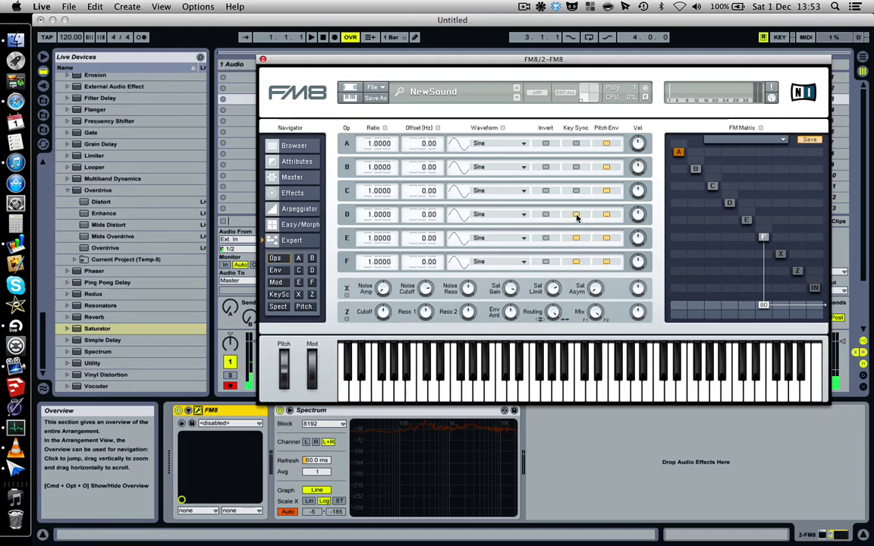
left_click(576, 167)
left_click(576, 144)
left_click(544, 262)
left_click(545, 262)
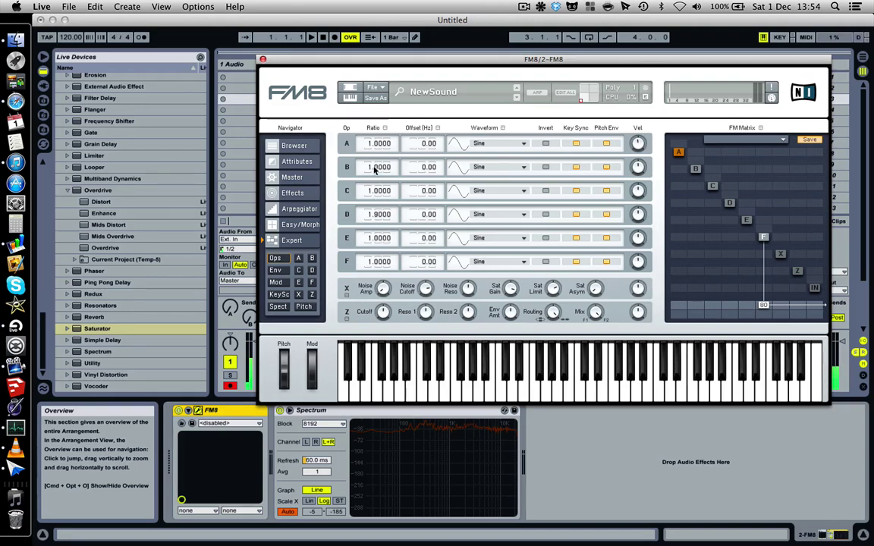
Set operator B's ratio to 21.9470 and operator D's to 1.9200, and reset D's frequency offset to 0.00.
left_click_drag(378, 167, 425, 166)
double_click(430, 215)
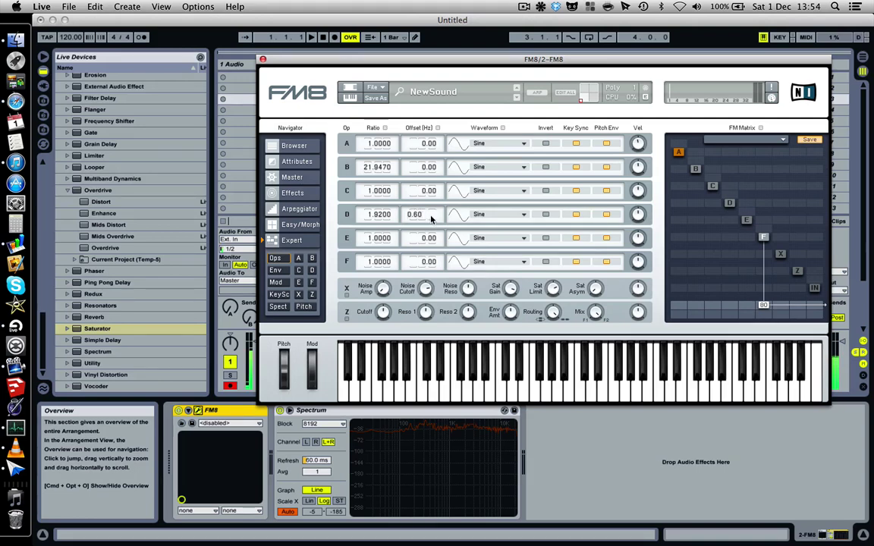
key("BackSpace")
key("BackSpace")
key("Return")
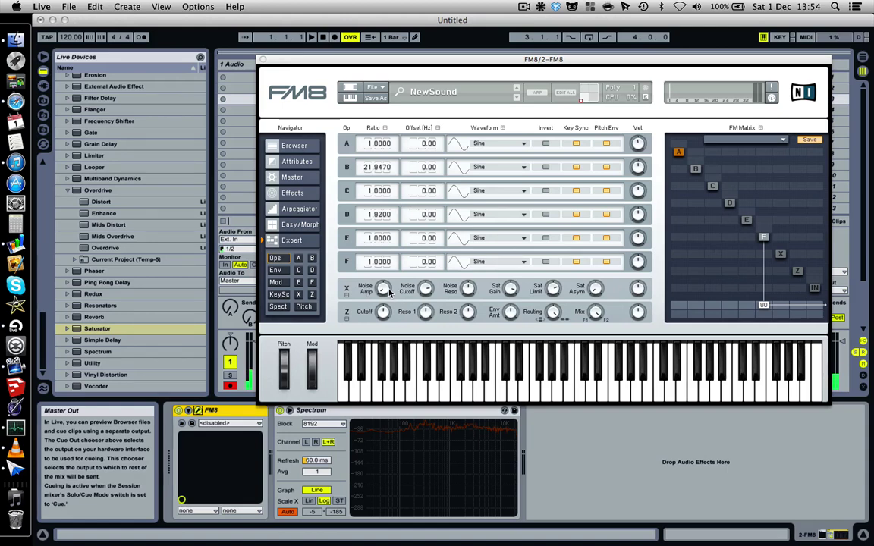
Examine the individual settings pages of operators A to F, ending on operator F's page.
left_click(764, 236)
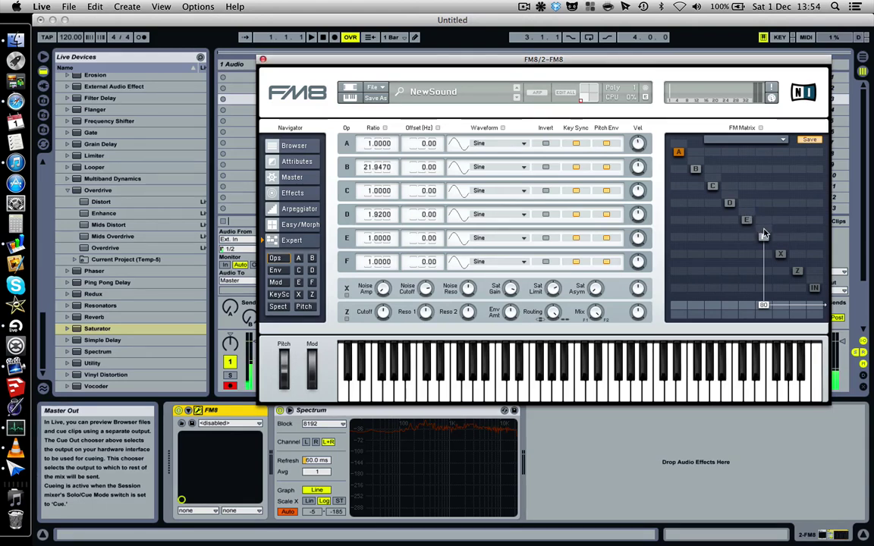
mouse_move(765, 236)
left_mouse_down()
mouse_move(755, 212)
mouse_move(765, 250)
left_mouse_up()
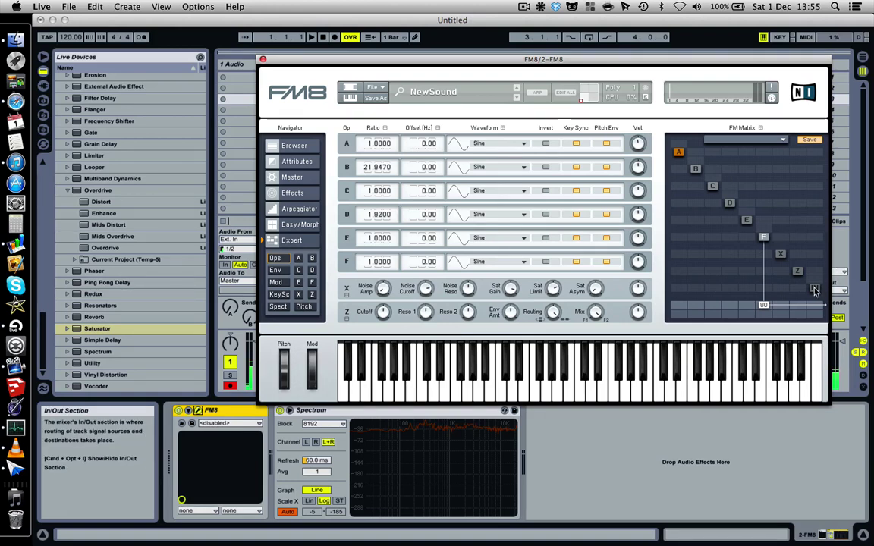
left_click(299, 259)
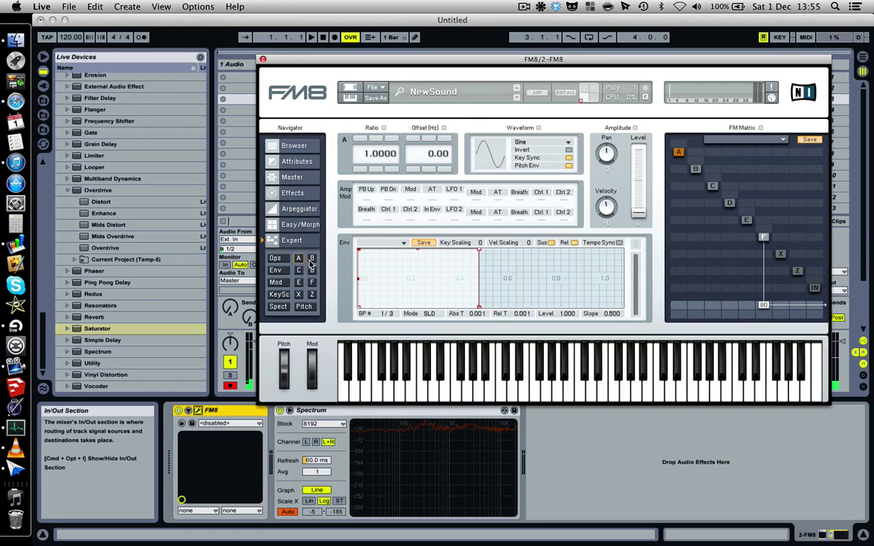
left_click(312, 258)
left_click(300, 271)
left_click(311, 271)
left_click(298, 282)
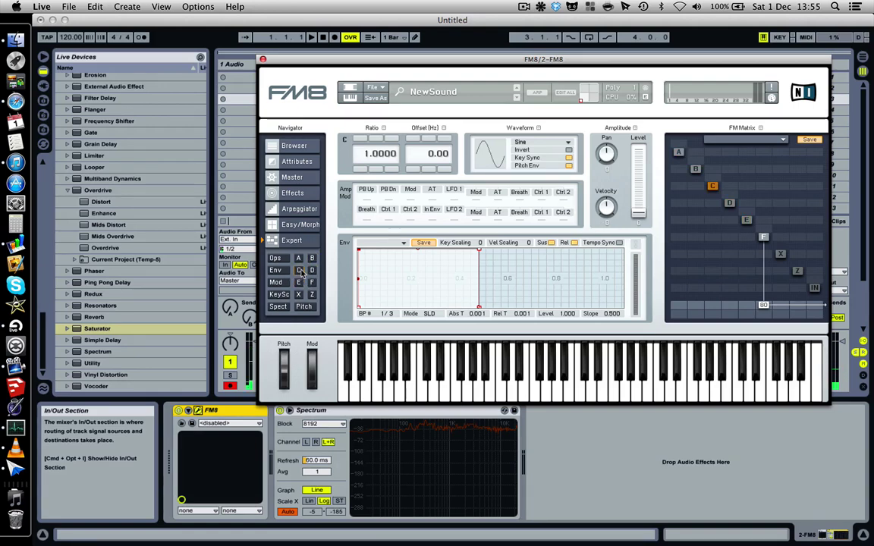
left_click(312, 283)
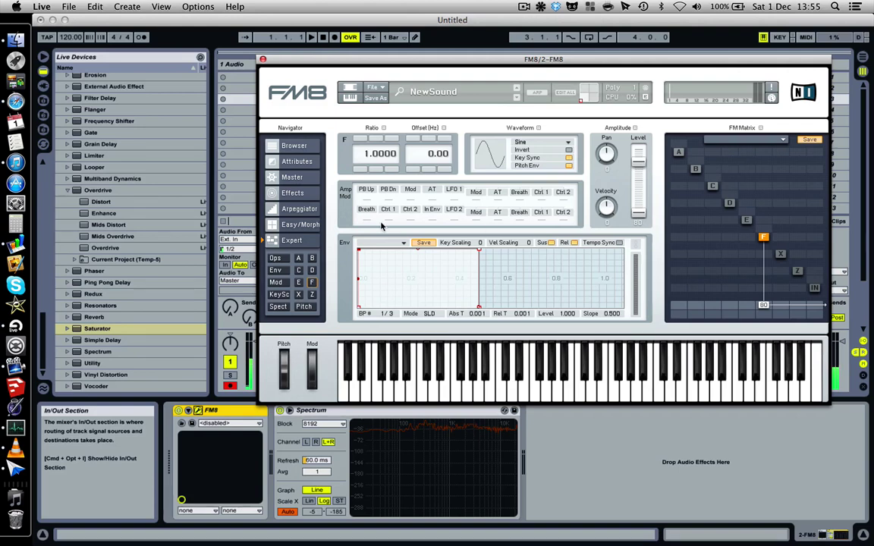
left_click(281, 258)
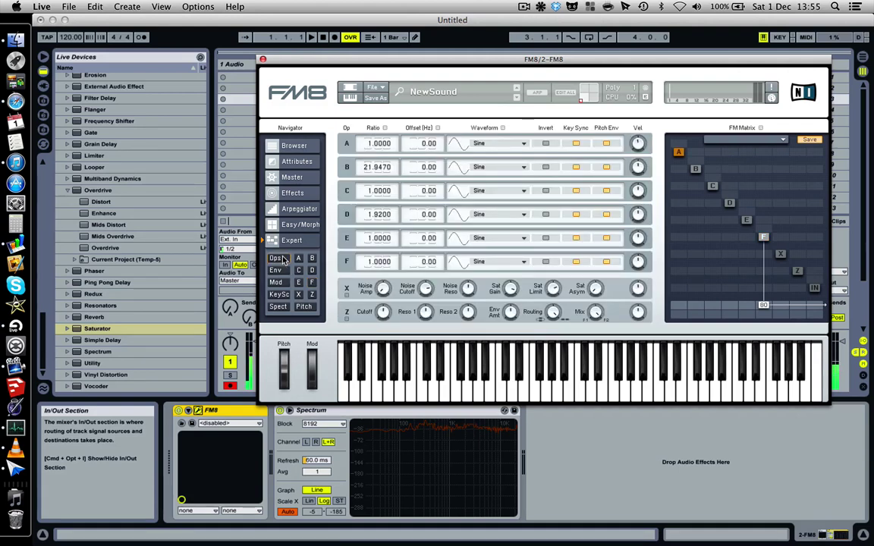
left_click(281, 259)
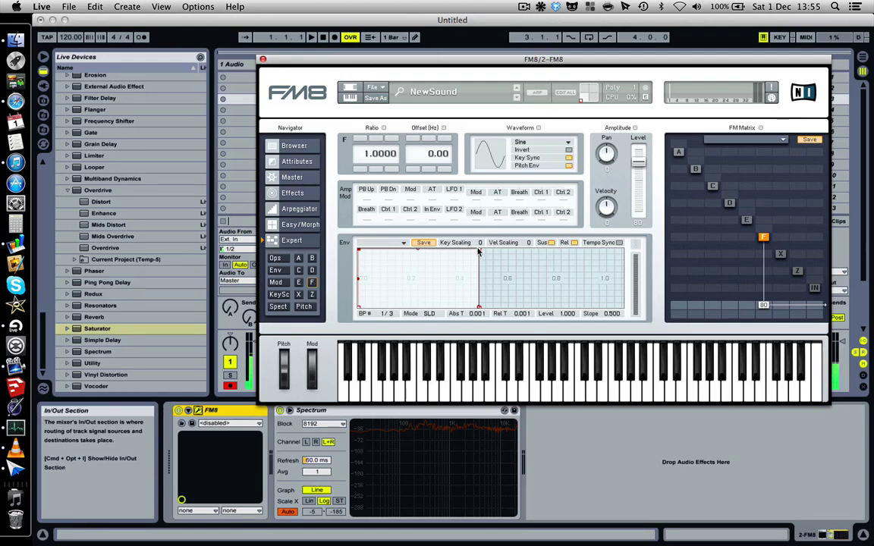
Shape operator F's envelope with an attack peak at about 0.279, a curved decay to level 0.245, and a longer release.
left_click_drag(359, 251, 437, 271)
left_click_drag(560, 258, 557, 294)
left_click_drag(437, 273, 426, 252)
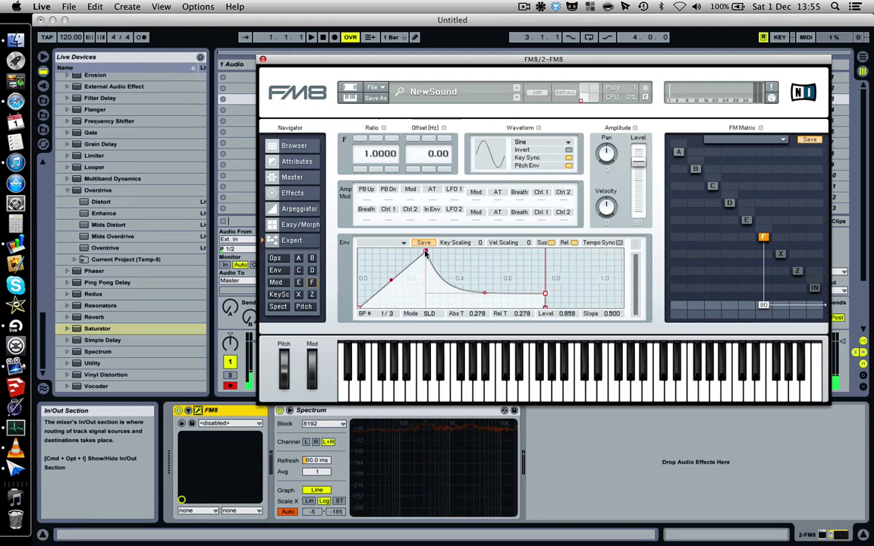
left_click_drag(545, 307, 611, 325)
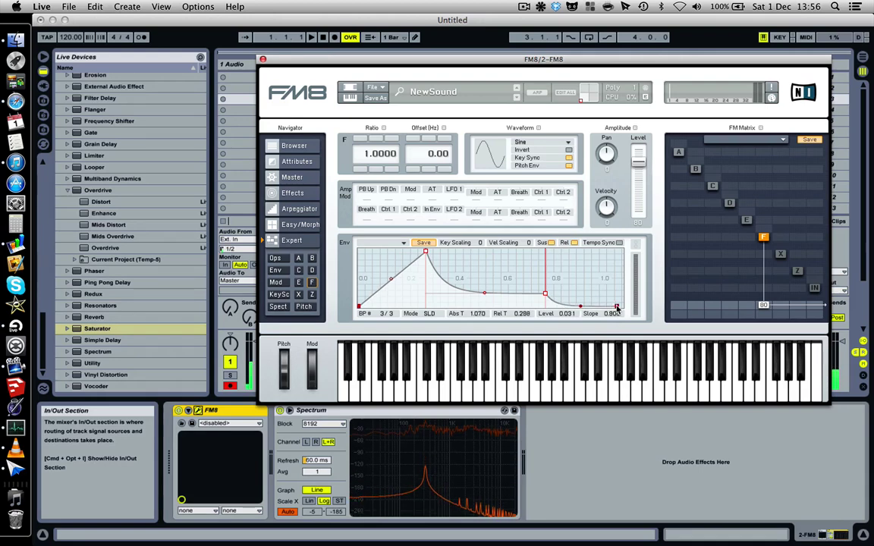
left_click_drag(484, 293, 495, 253)
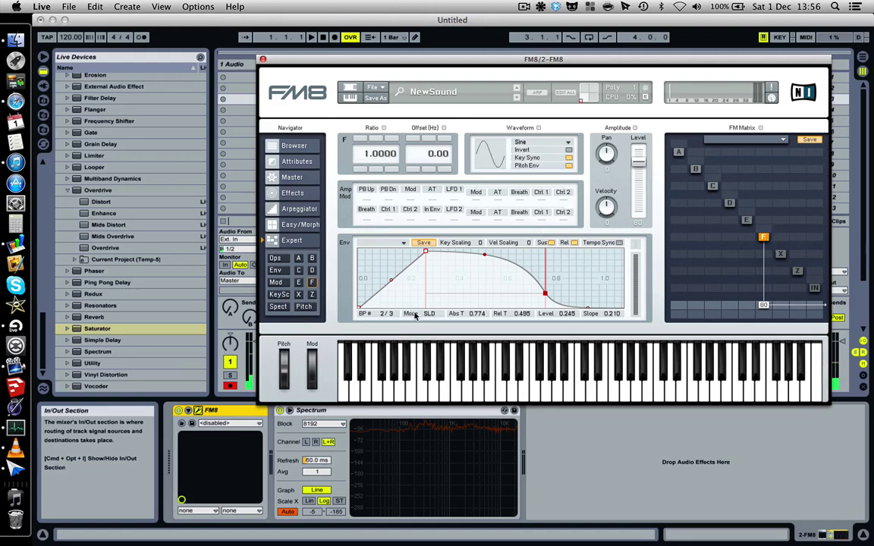
Route operator C into operator F in the FM matrix and set the modulation amount to 84.
left_click(312, 270)
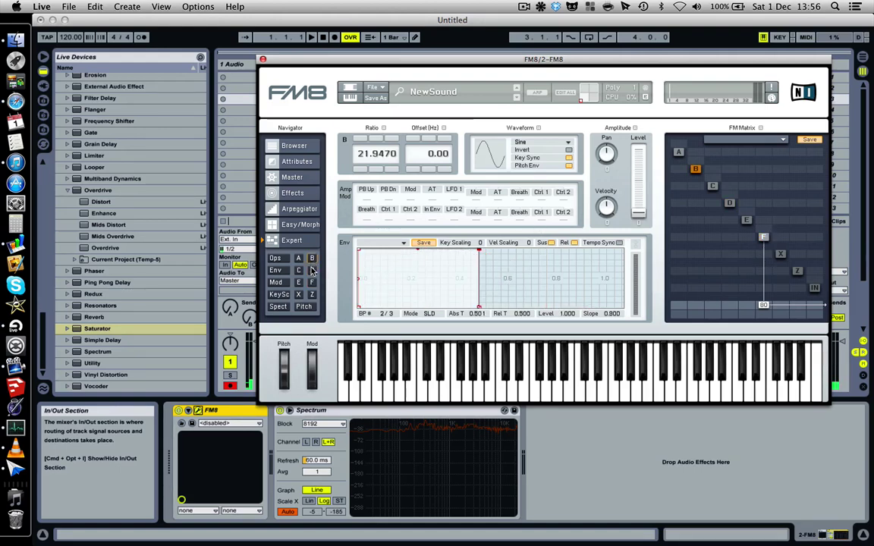
left_click(311, 282)
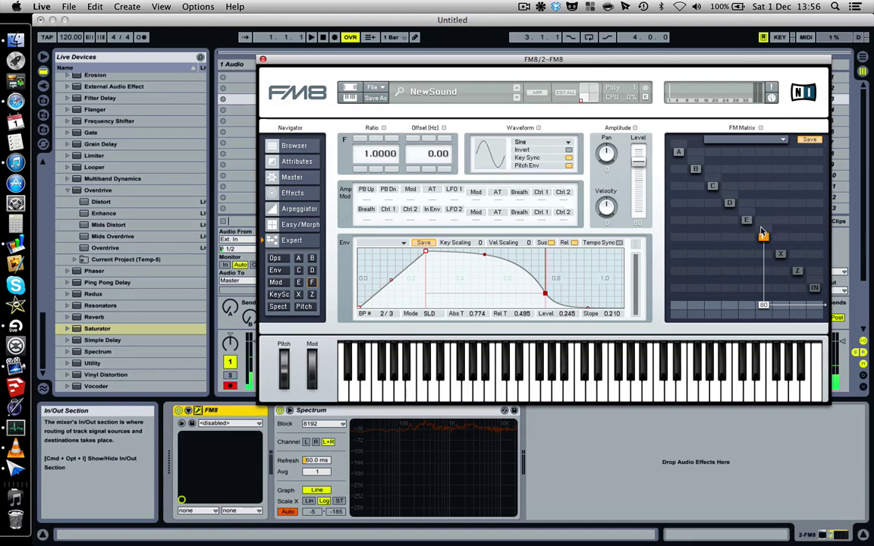
left_click(714, 186)
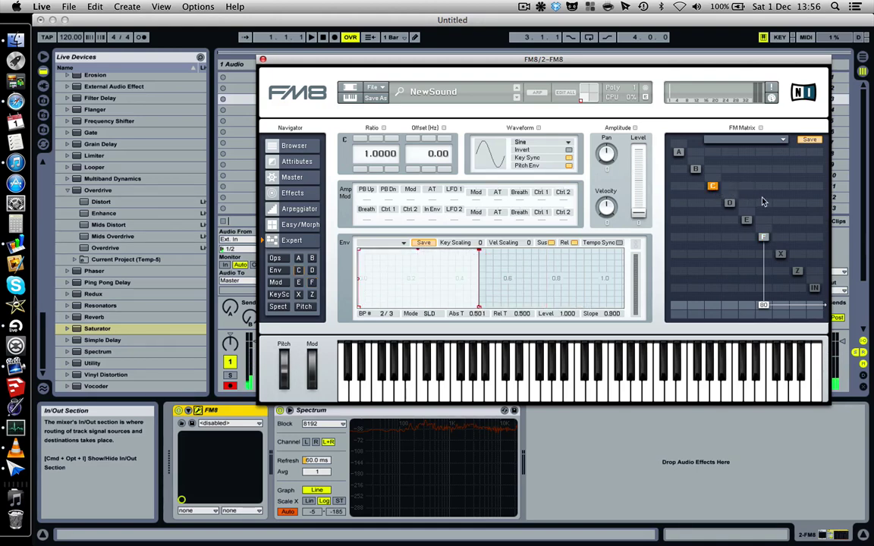
left_click_drag(764, 191, 766, 221)
left_click_drag(712, 237, 716, 199)
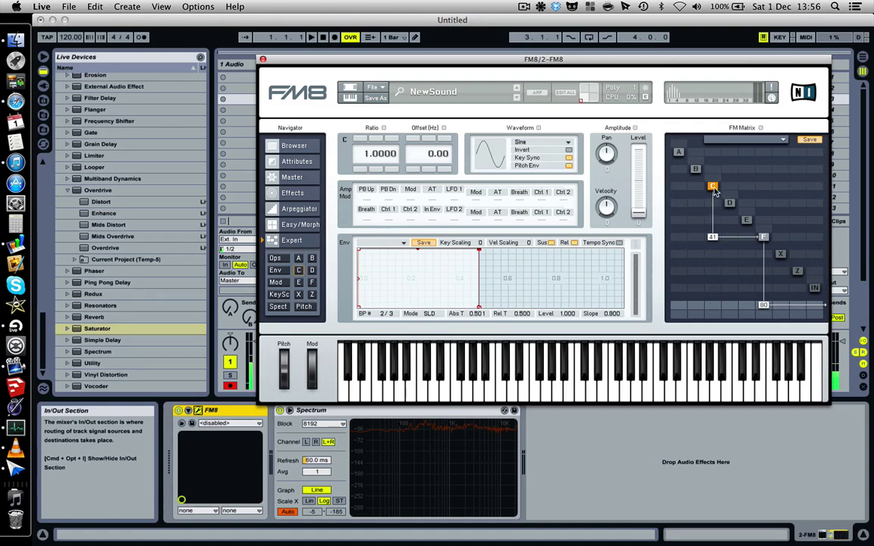
left_click(712, 238)
left_click_drag(712, 237, 714, 245)
mouse_move(717, 236)
left_mouse_down()
mouse_move(714, 249)
mouse_move(715, 221)
left_mouse_up()
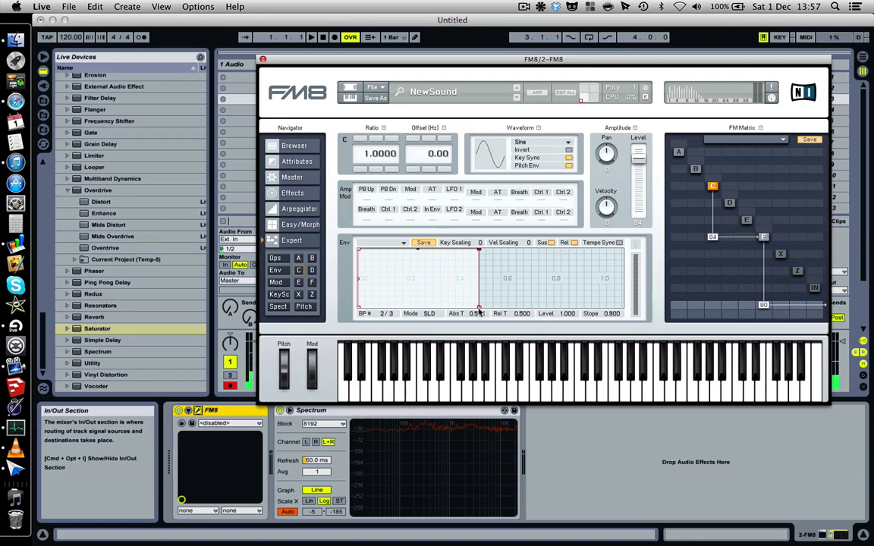
In the all-operator envelope view, lengthen operator C's attack to about 0.428 and shorten operator F's to about 0.100.
left_click(747, 220)
left_click(287, 273)
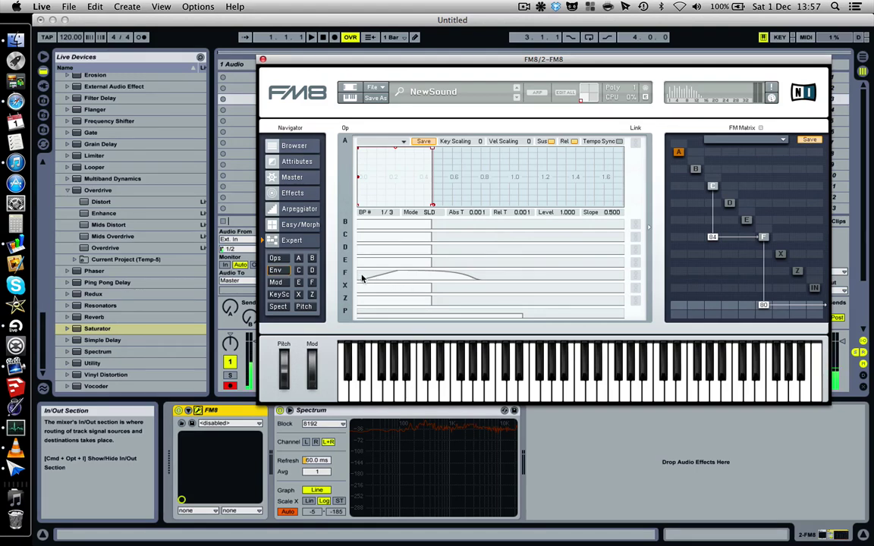
left_click(451, 273)
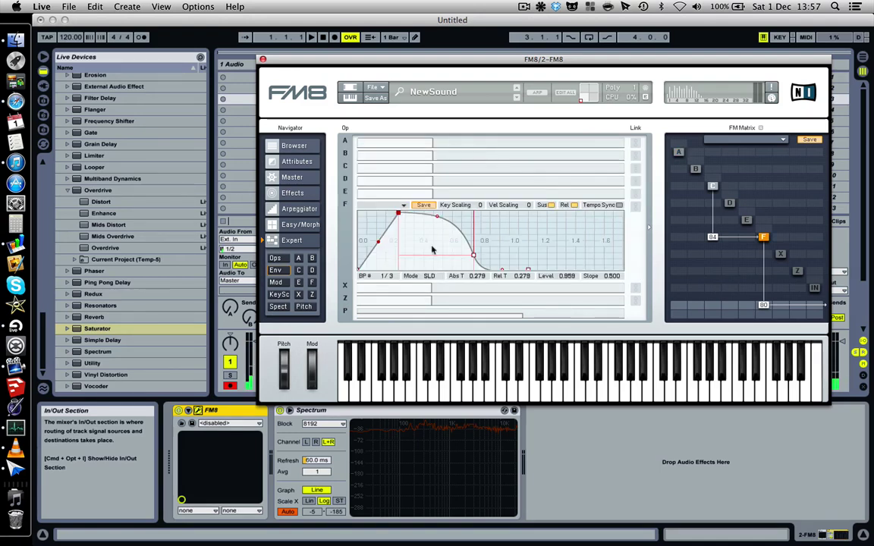
left_click(425, 178)
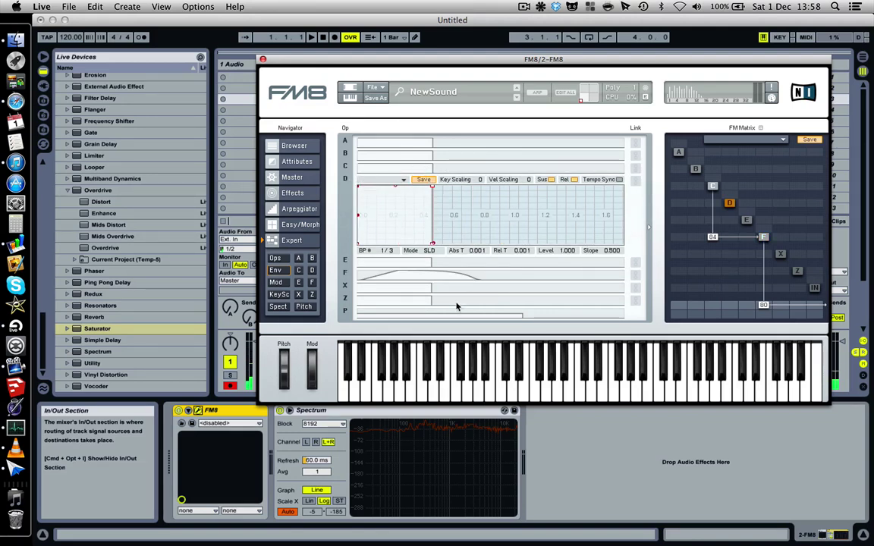
left_click(375, 167)
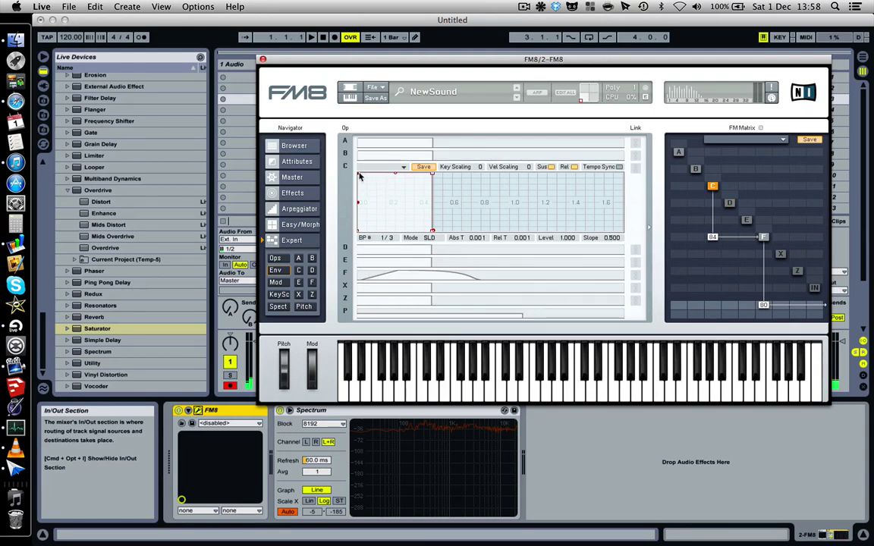
left_click_drag(359, 174, 427, 173)
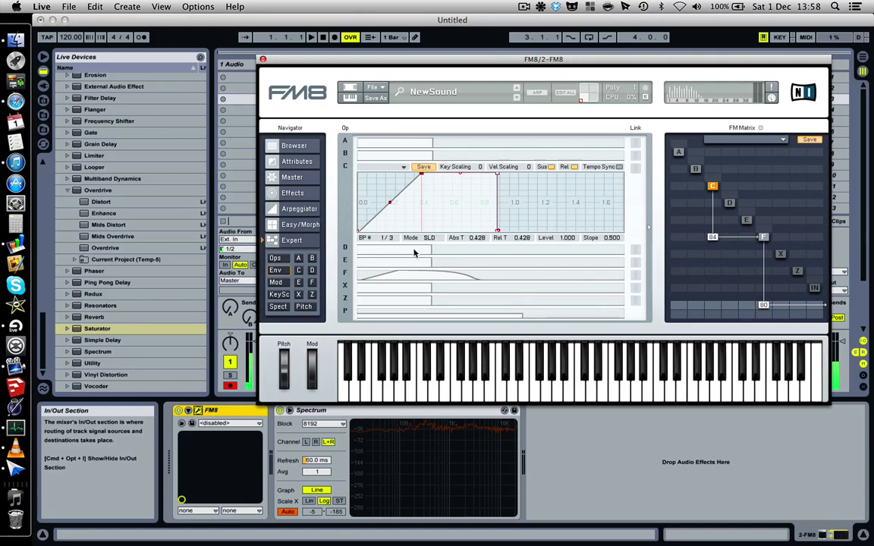
left_click(395, 273)
left_click_drag(400, 214, 360, 215)
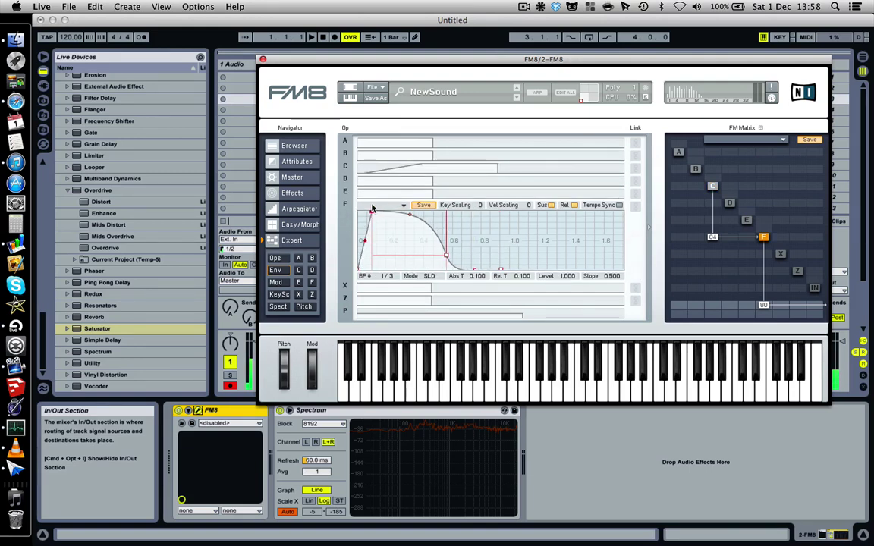
Curve operator C's attack with a slope of 0.250 and lower its sustain breakpoint below the peak.
left_click(415, 167)
left_click_drag(419, 174, 422, 168)
left_click_drag(389, 205, 369, 204)
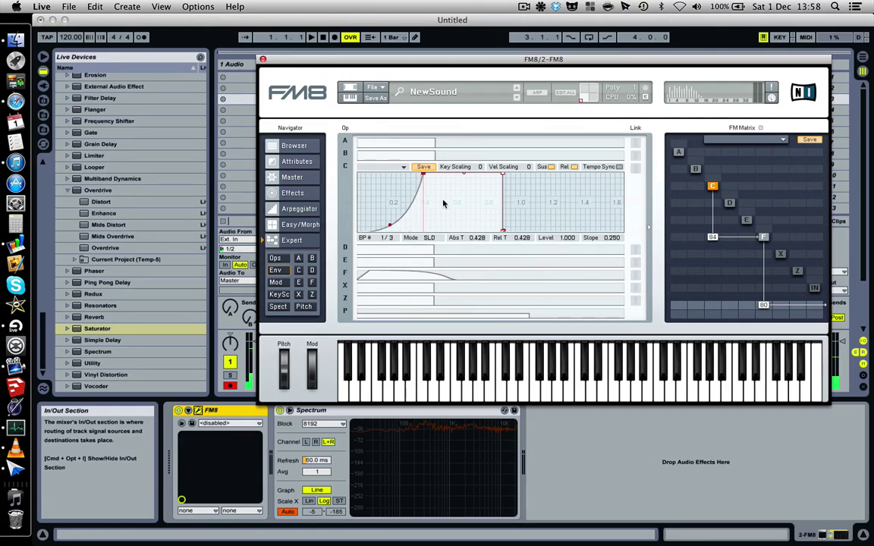
left_click(504, 175)
left_click_drag(503, 175, 511, 202)
left_click(382, 153)
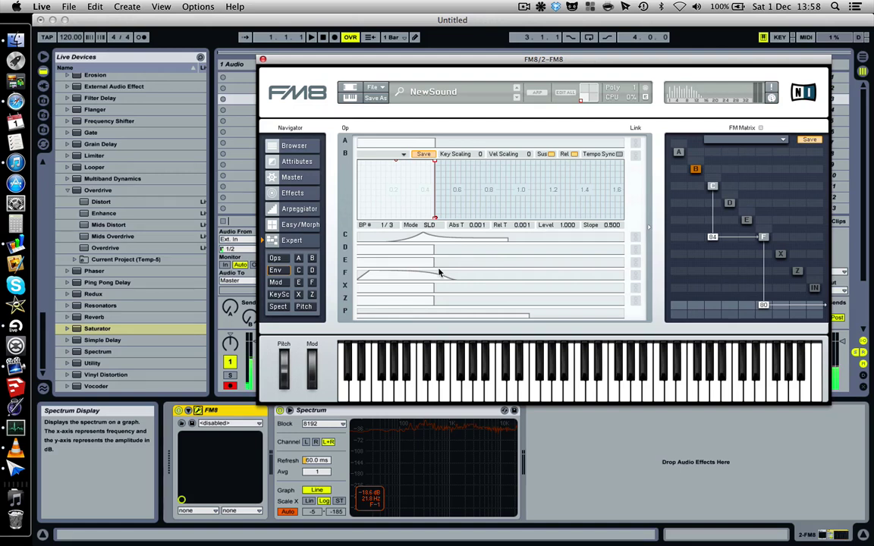
Change LFO 1's waveform to 10th Formant in the modulation settings.
left_click(285, 285)
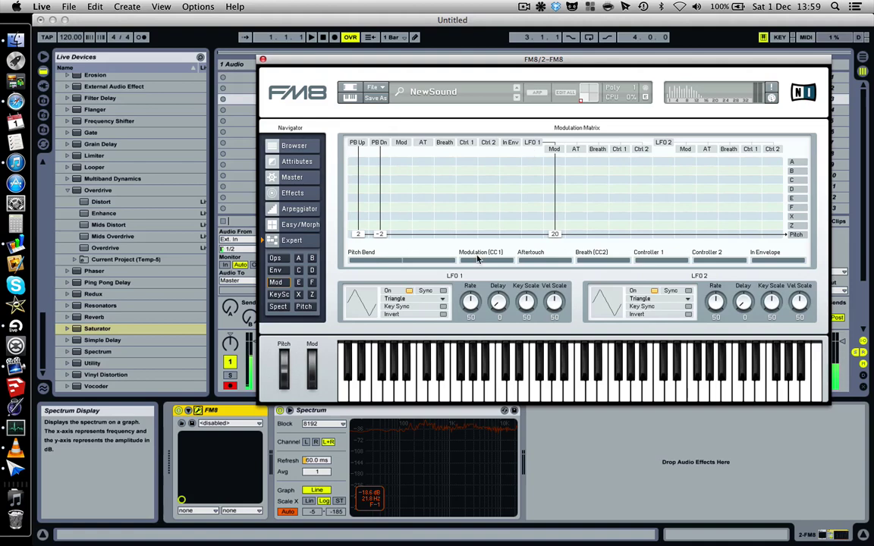
left_click(416, 298)
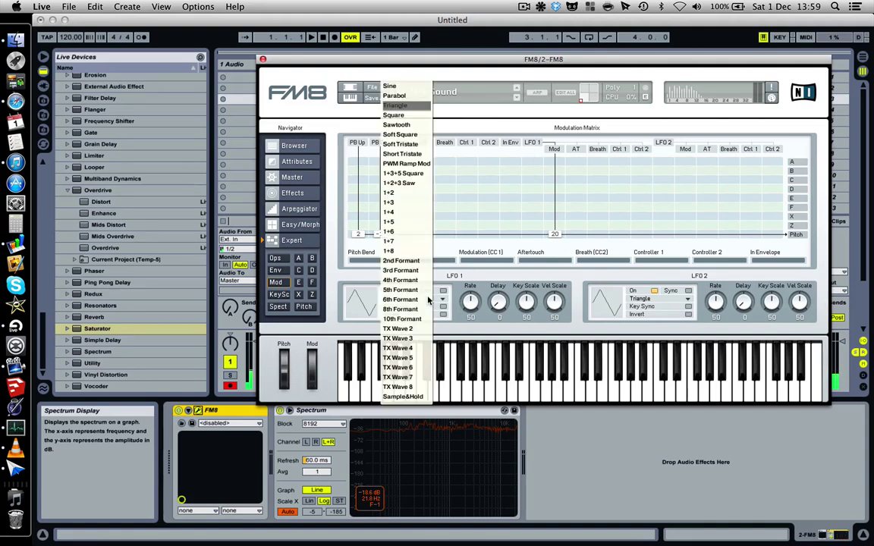
left_click(418, 322)
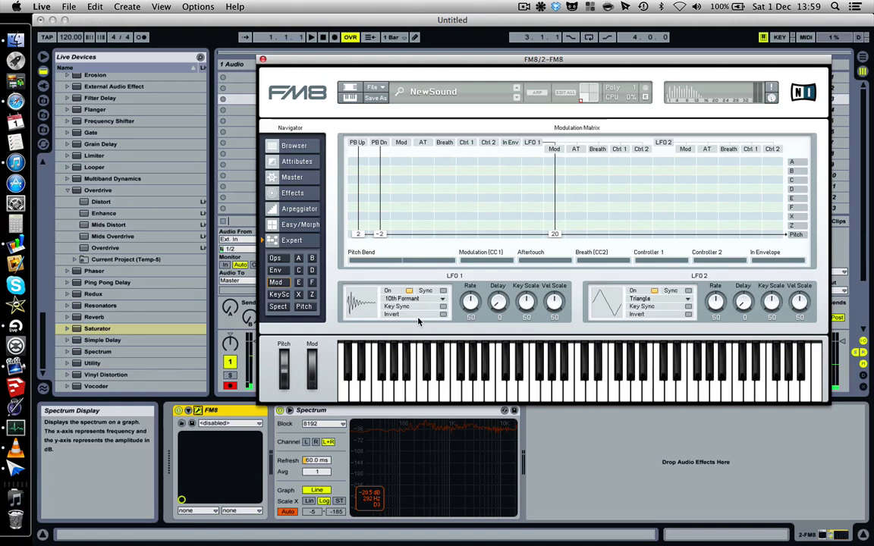
Shape the pitch envelope to dip to about -0.551 at 0.239 and rise to a sustain level of about 0.449.
left_click(281, 295)
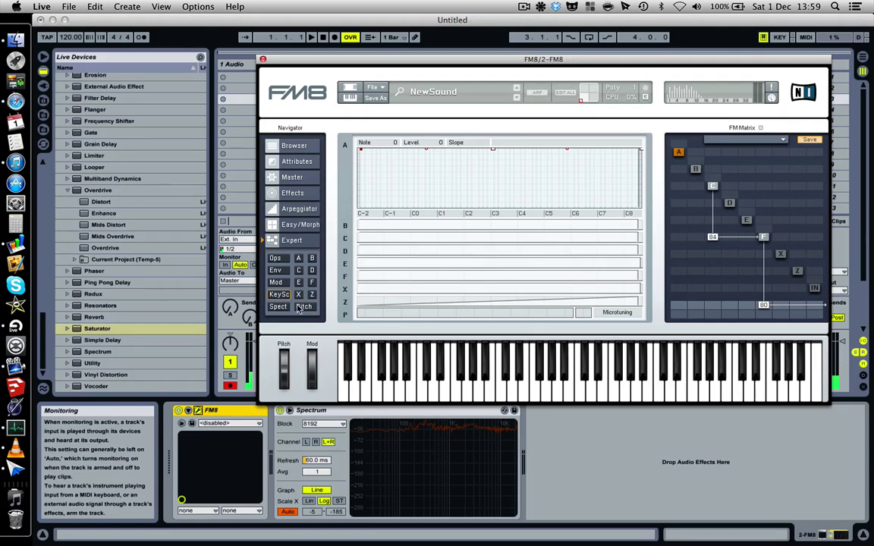
left_click(300, 307)
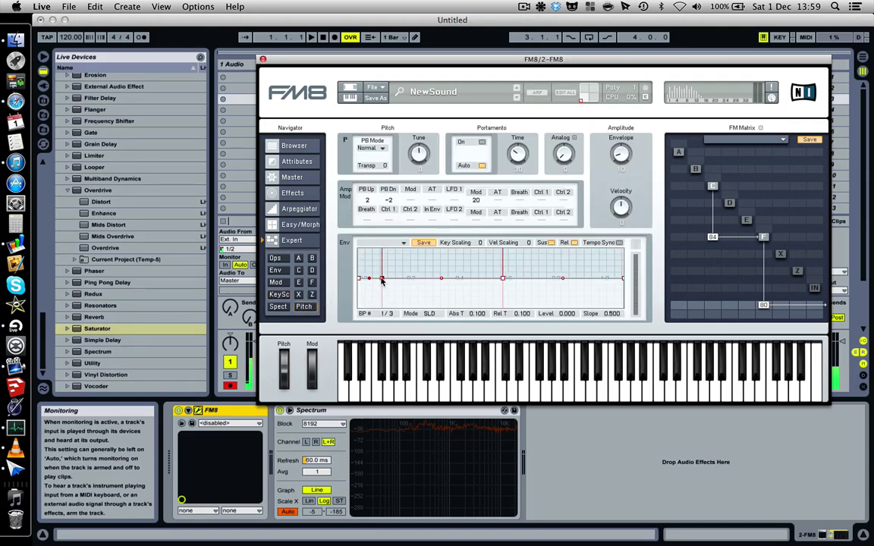
left_click_drag(382, 279, 402, 298)
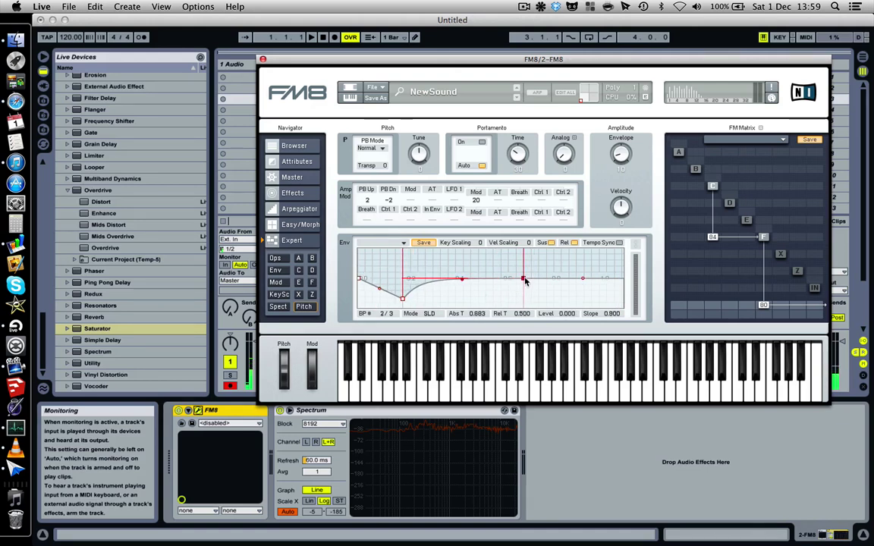
left_click_drag(523, 279, 528, 265)
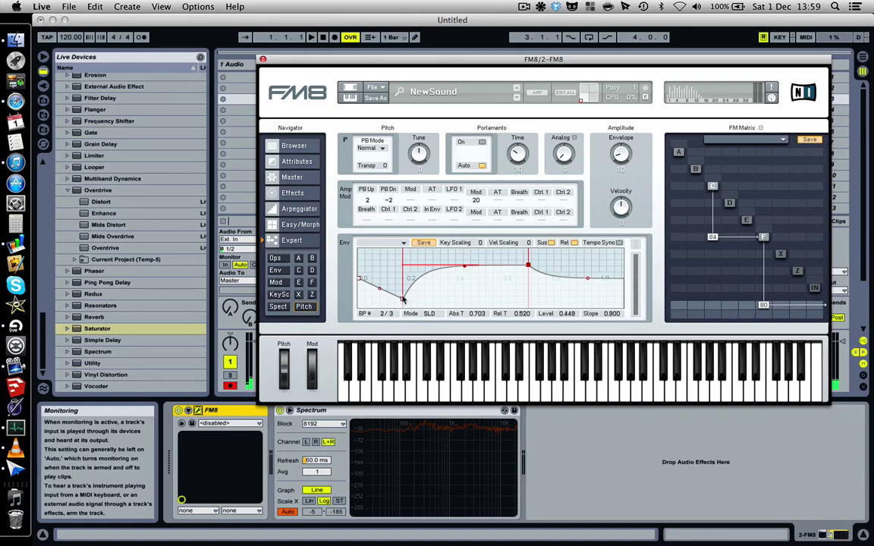
mouse_move(402, 299)
left_mouse_down()
mouse_move(402, 273)
mouse_move(400, 287)
mouse_move(440, 299)
mouse_move(416, 298)
left_mouse_up()
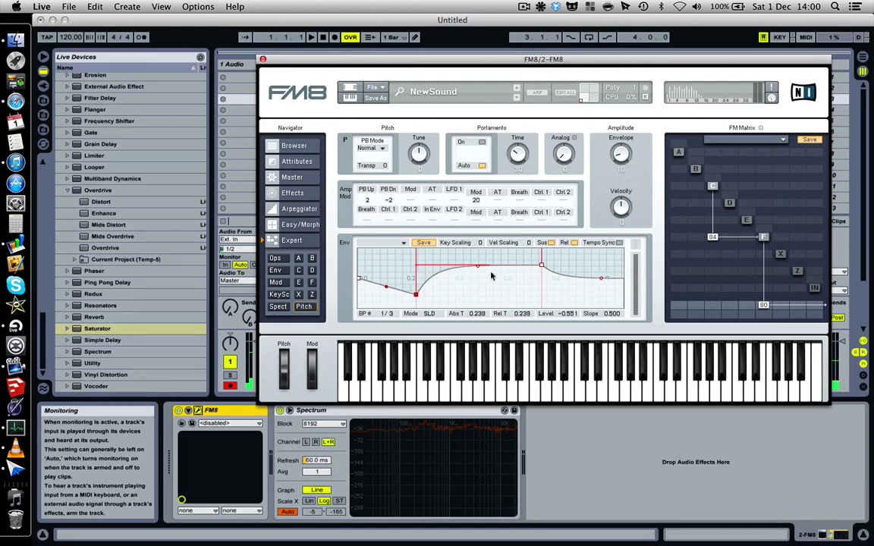
Examine the sound's spectrum, waveform and master settings, and return to the operator overview.
left_click(287, 308)
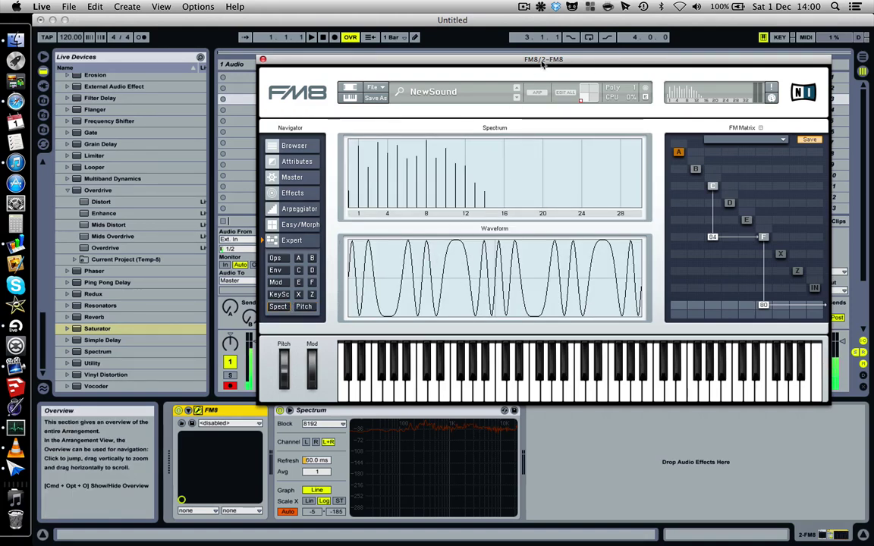
left_click(525, 6)
left_click(525, 7)
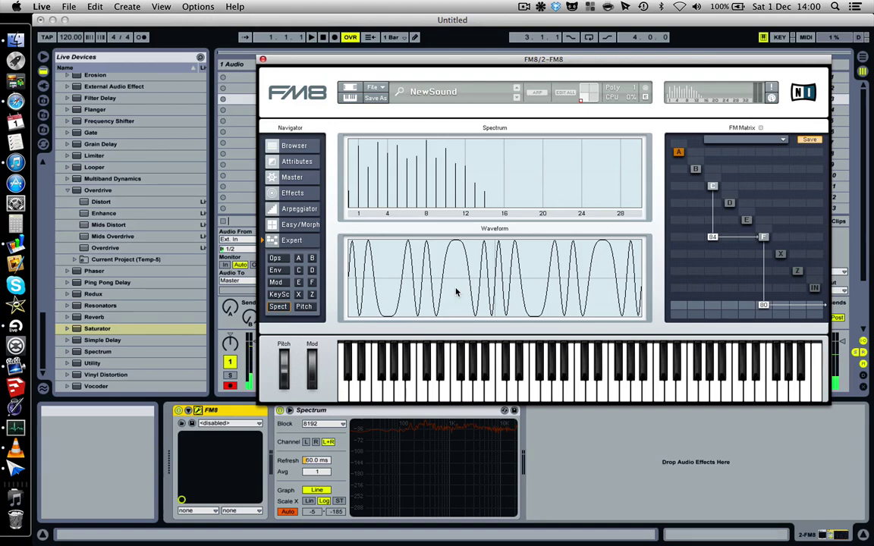
left_click(307, 176)
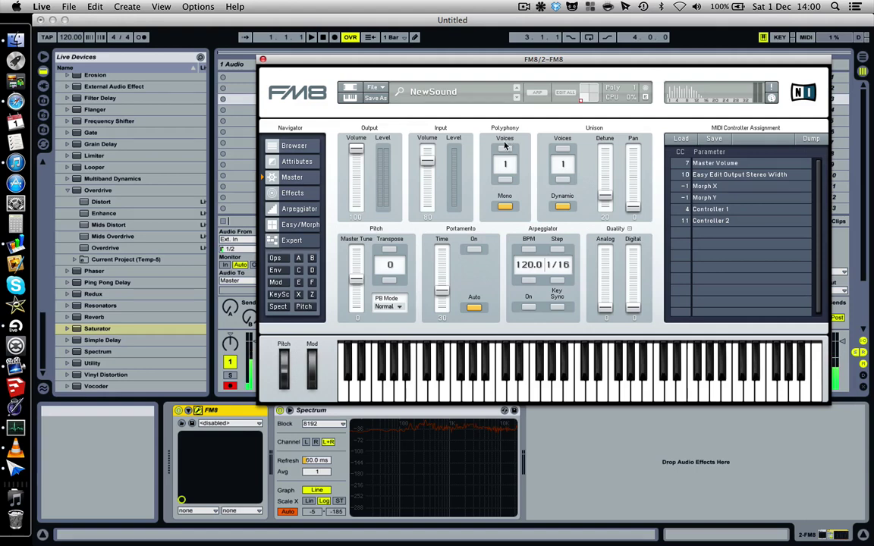
left_click(287, 261)
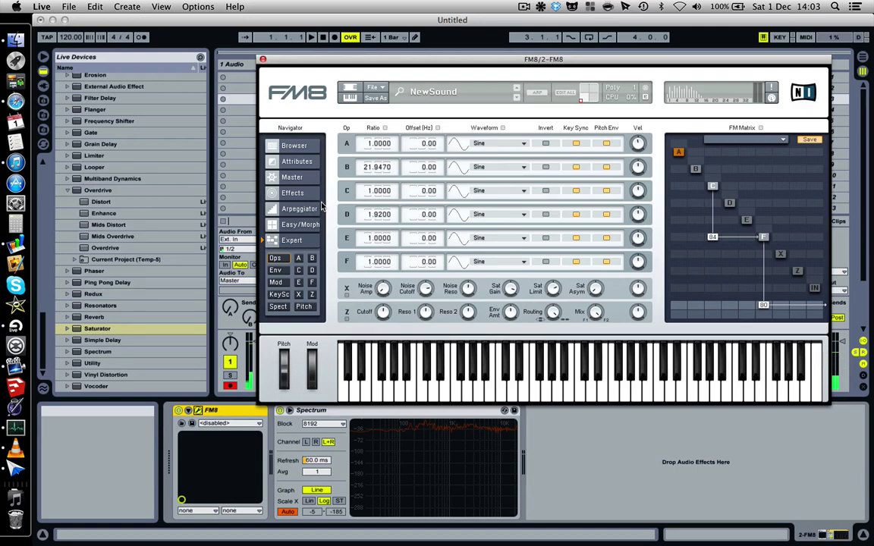
left_click(524, 7)
left_click(524, 7)
left_click(524, 8)
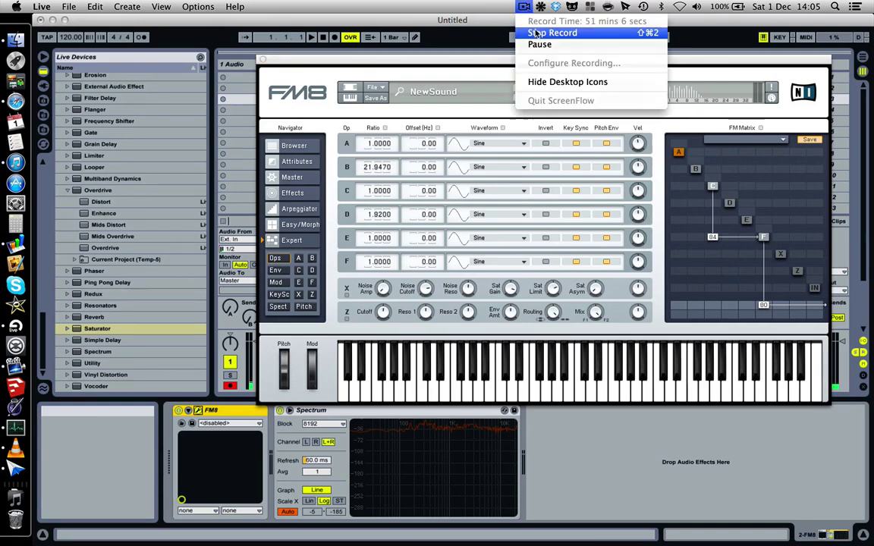